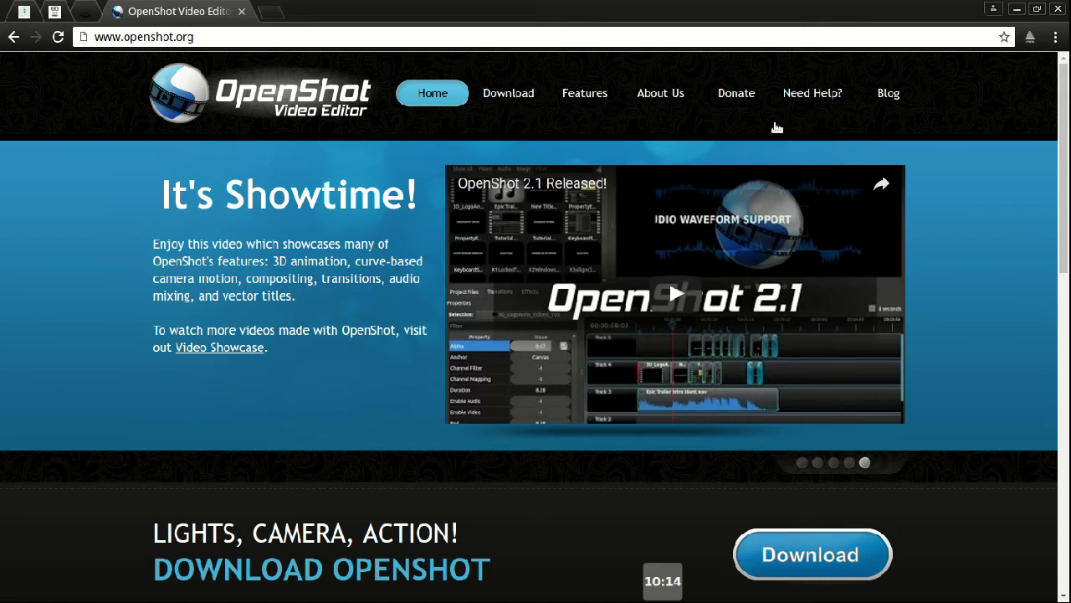
- Open the Playthrough.osp project from the recent projects list
click(586, 576)
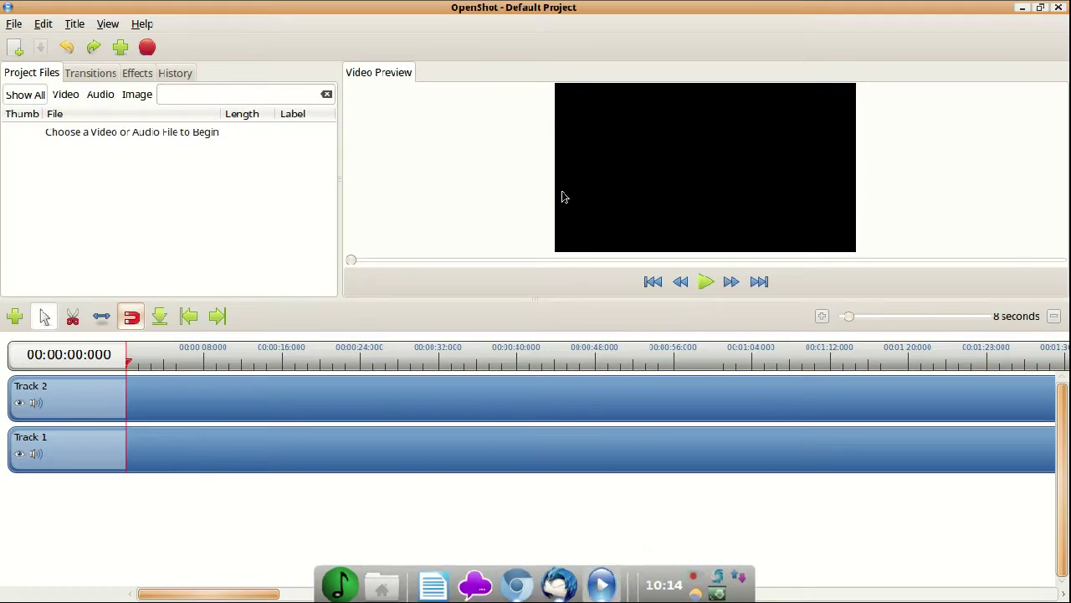
click(14, 23)
mouse_move(57, 80)
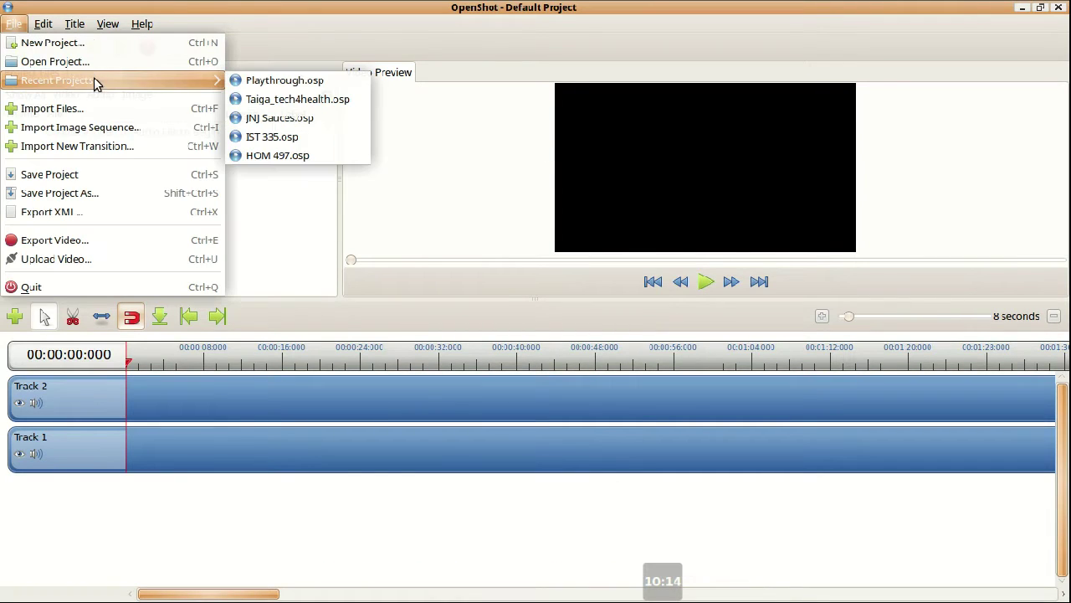
click(298, 80)
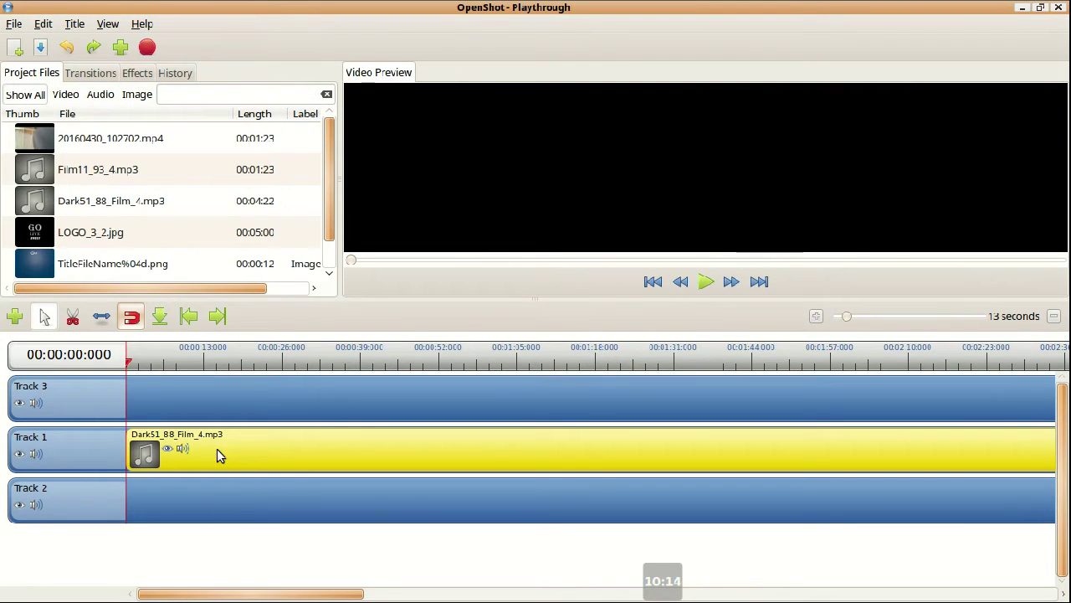
- Preview the Film11_93_4.mp3 music, then hide the music clip's video and Track 1
double_click(138, 173)
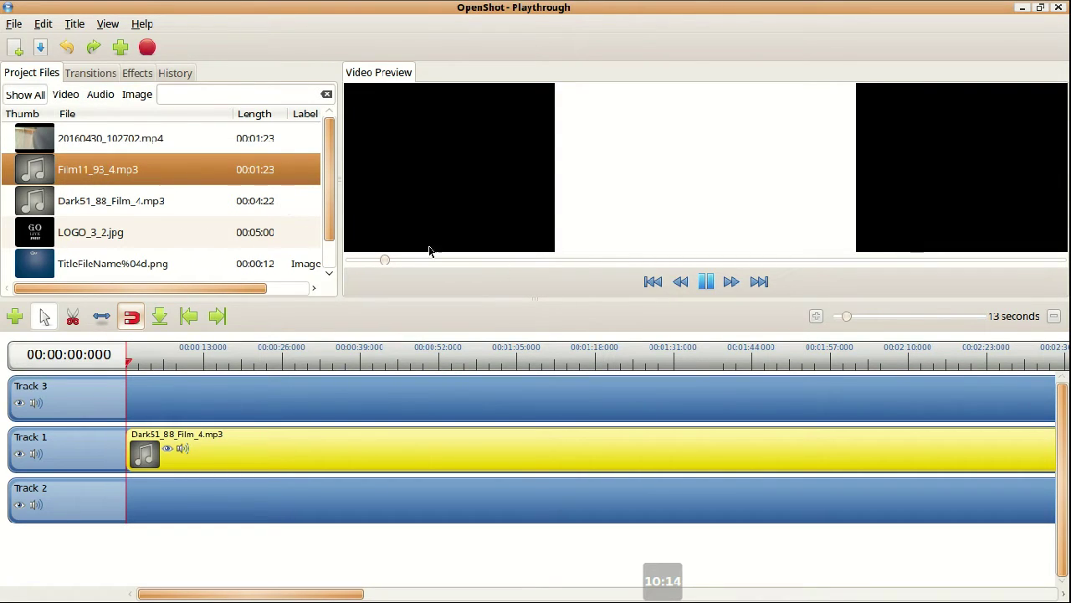
click(707, 283)
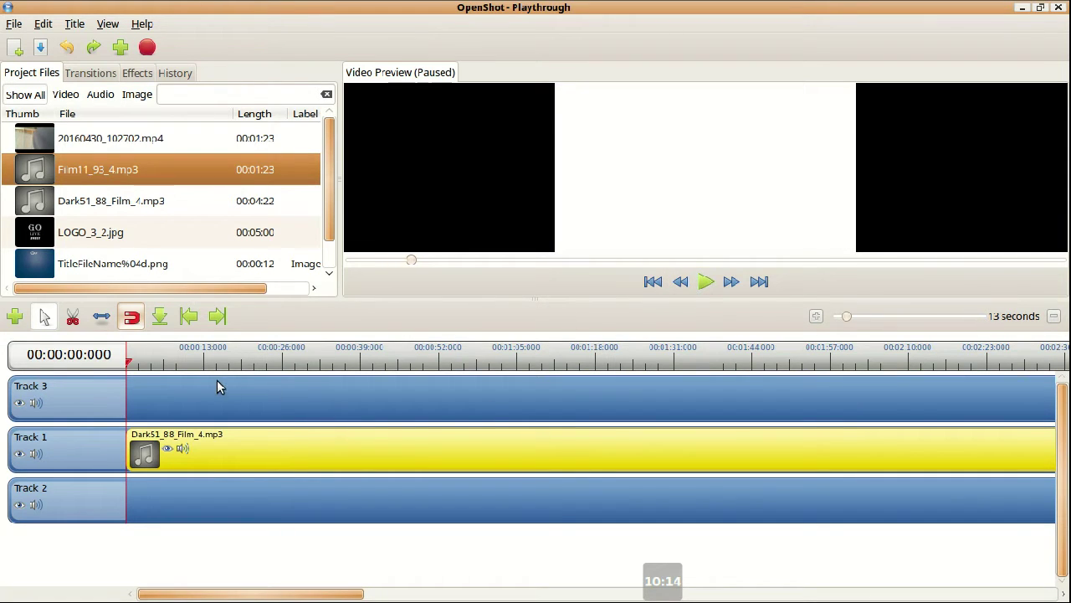
click(208, 360)
click(128, 360)
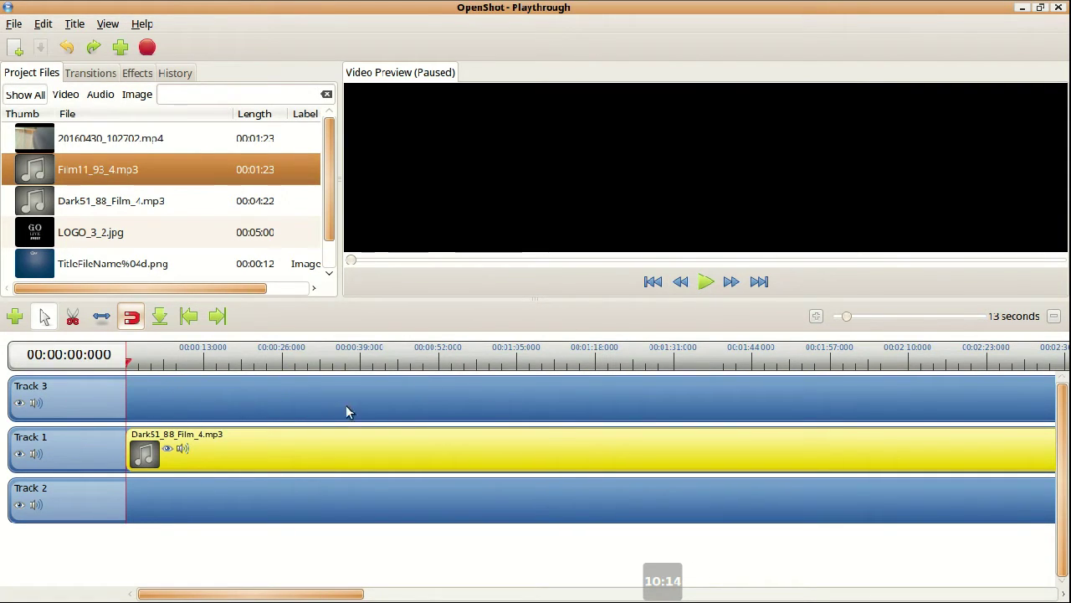
click(706, 283)
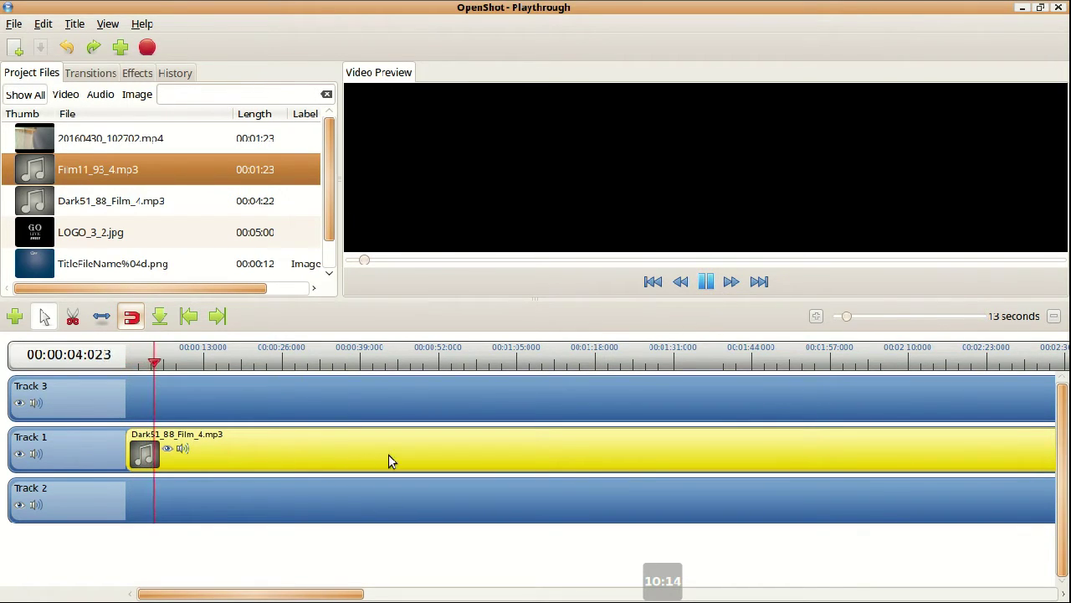
click(168, 448)
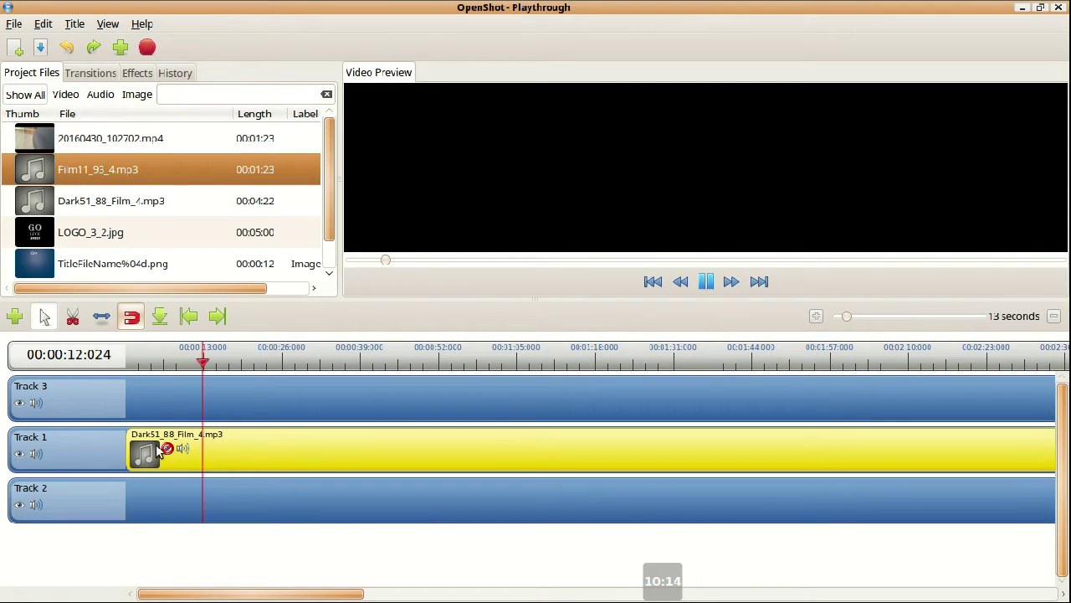
click(18, 454)
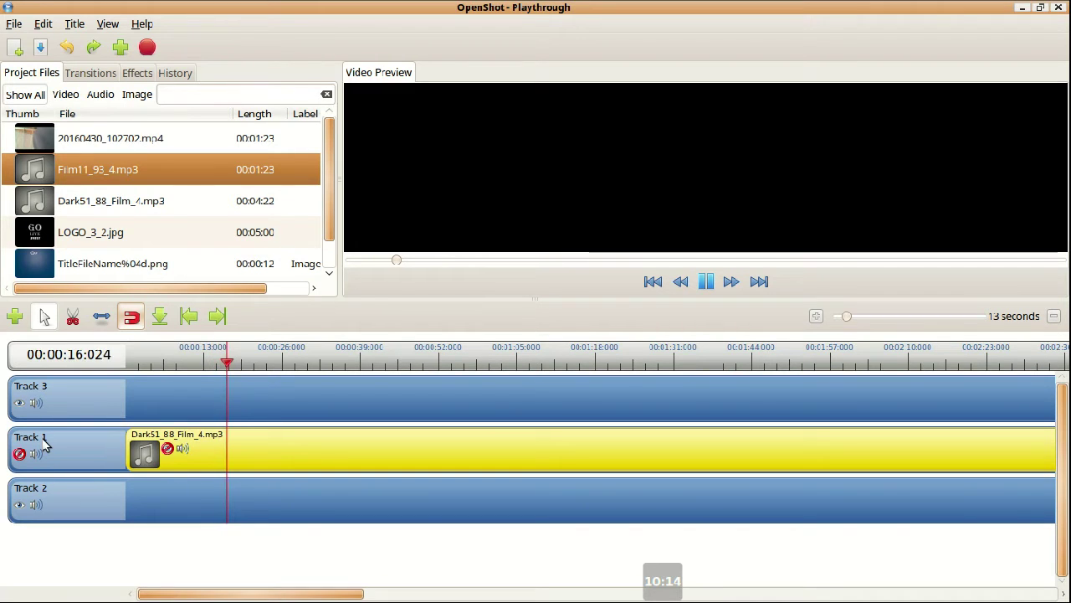
- Rename Track 1 to 'Background Music'
right_click(79, 448)
click(128, 418)
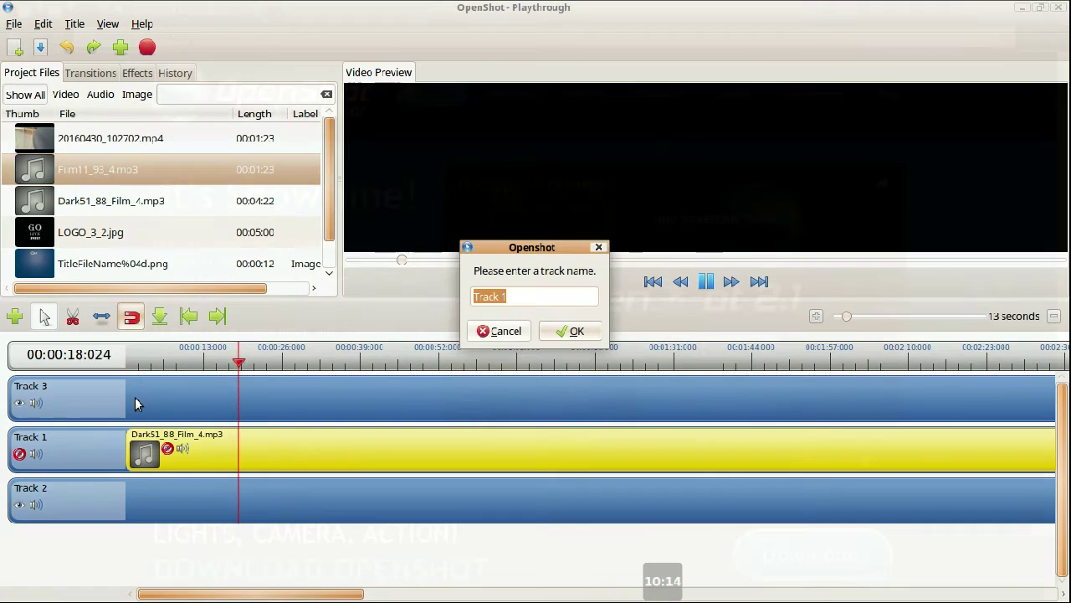
text(Ba)
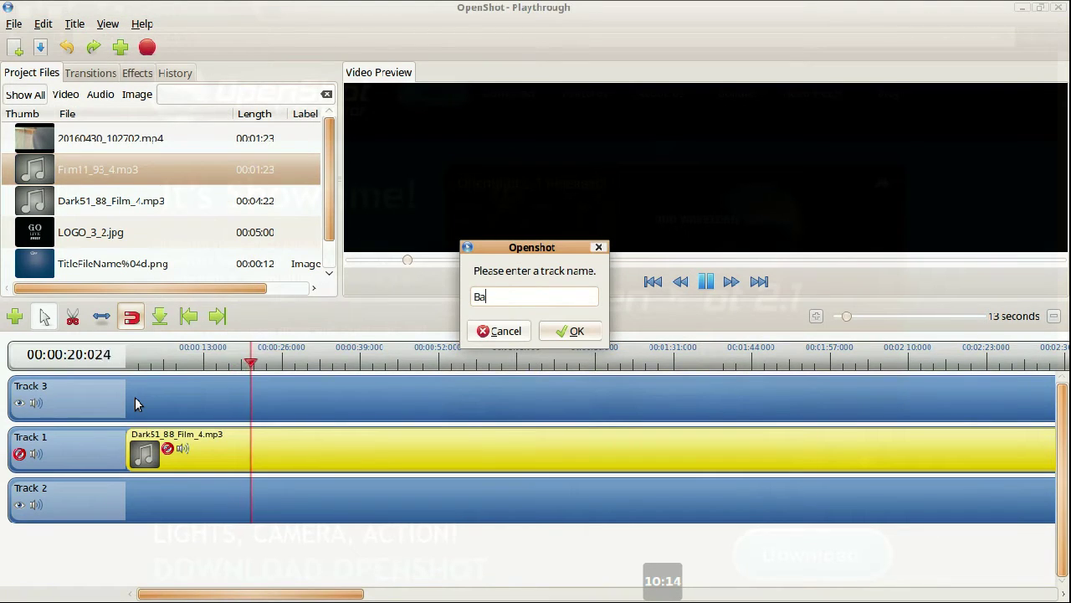
text(ckground Music)
key(Return)
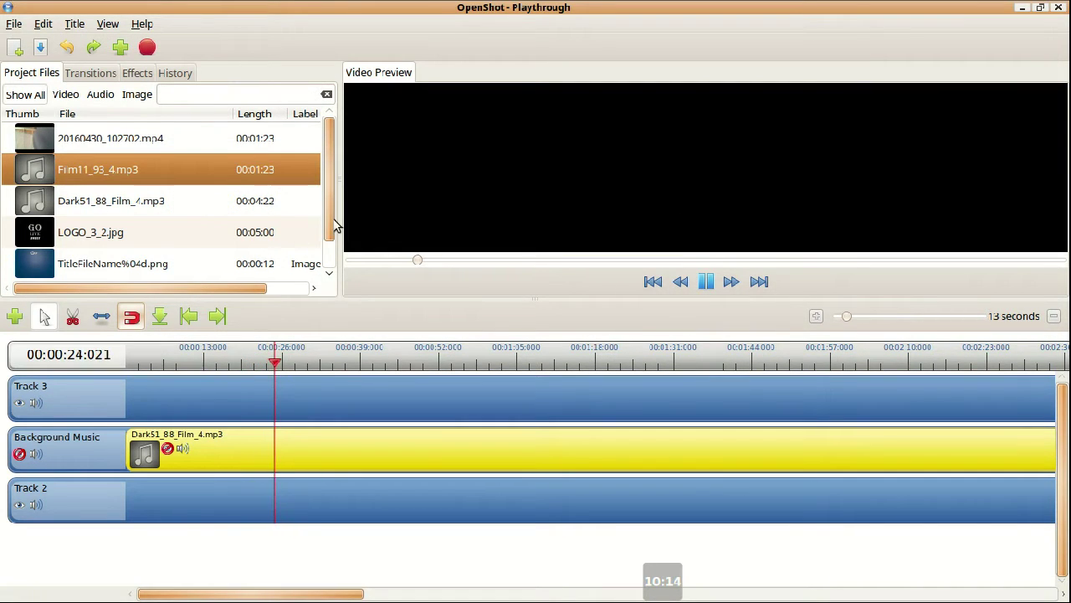
- Place LOGO_3_2.jpg at the start of Track 3 and mute Track 3
drag(334, 227, 340, 258)
drag(53, 208, 159, 393)
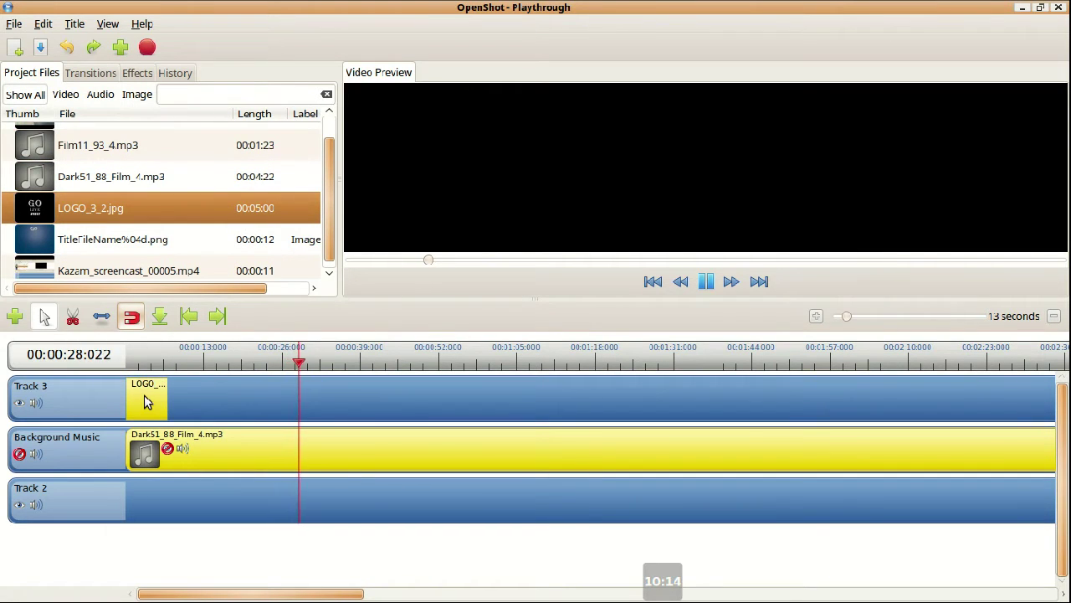
click(35, 402)
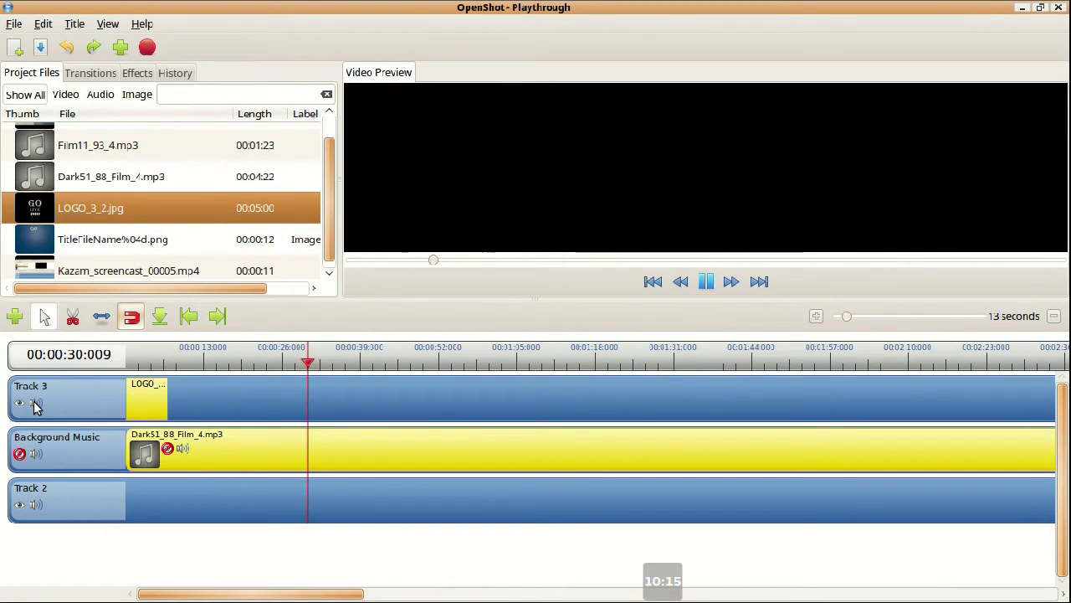
right_click(159, 409)
- Turn on 5-second fade in and fade out for the logo clip
click(202, 340)
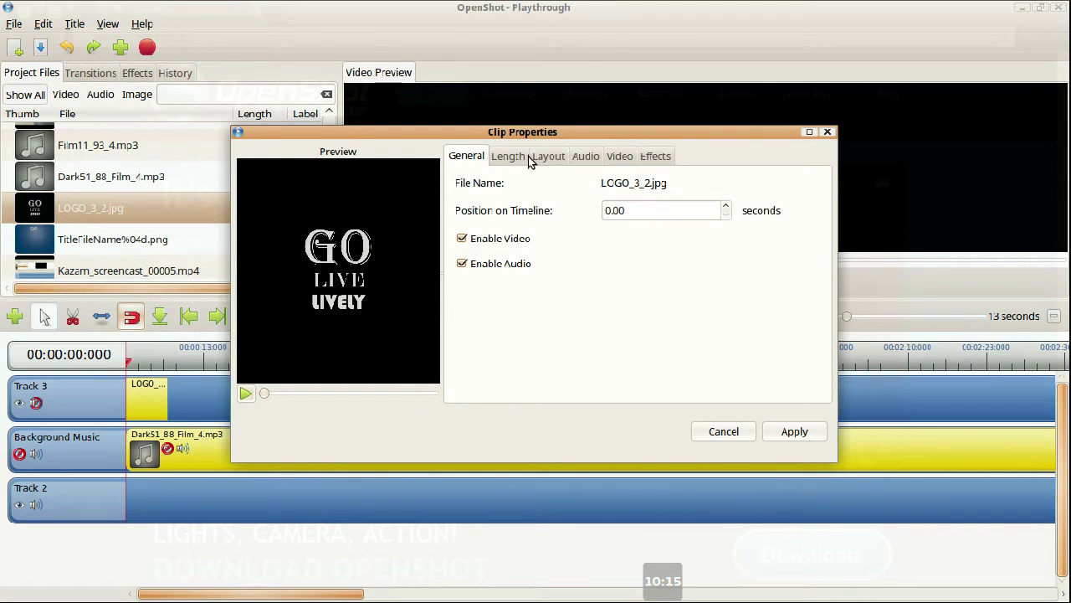
click(520, 158)
click(558, 160)
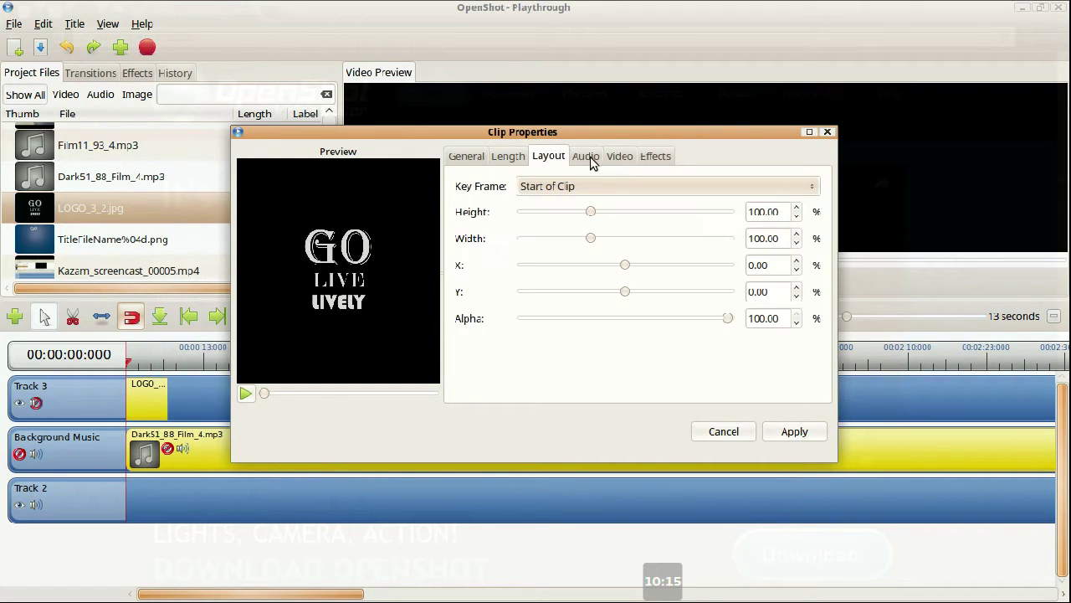
click(591, 161)
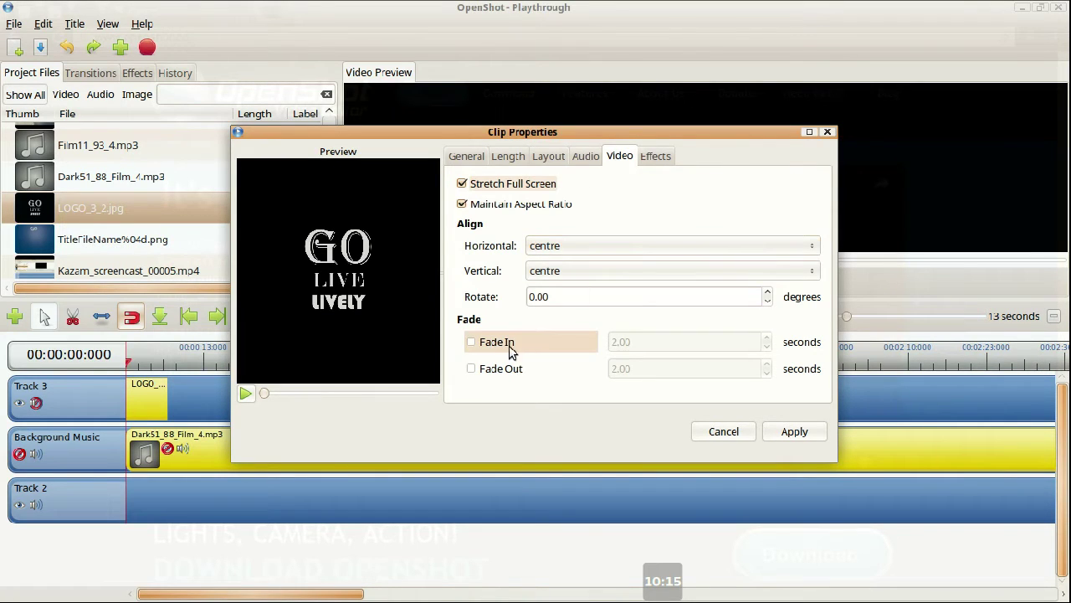
click(484, 344)
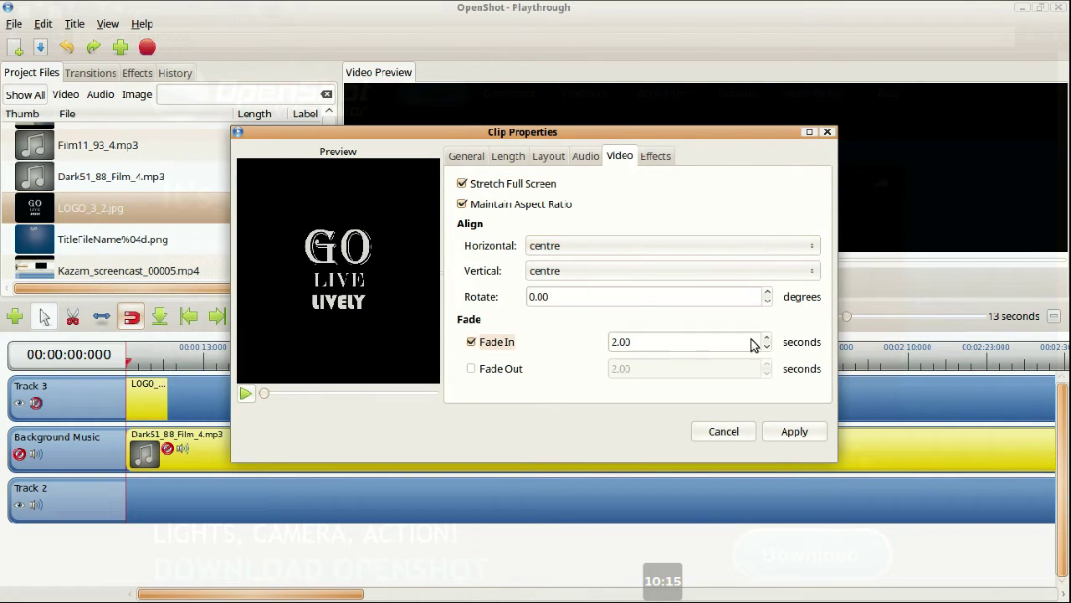
click(498, 369)
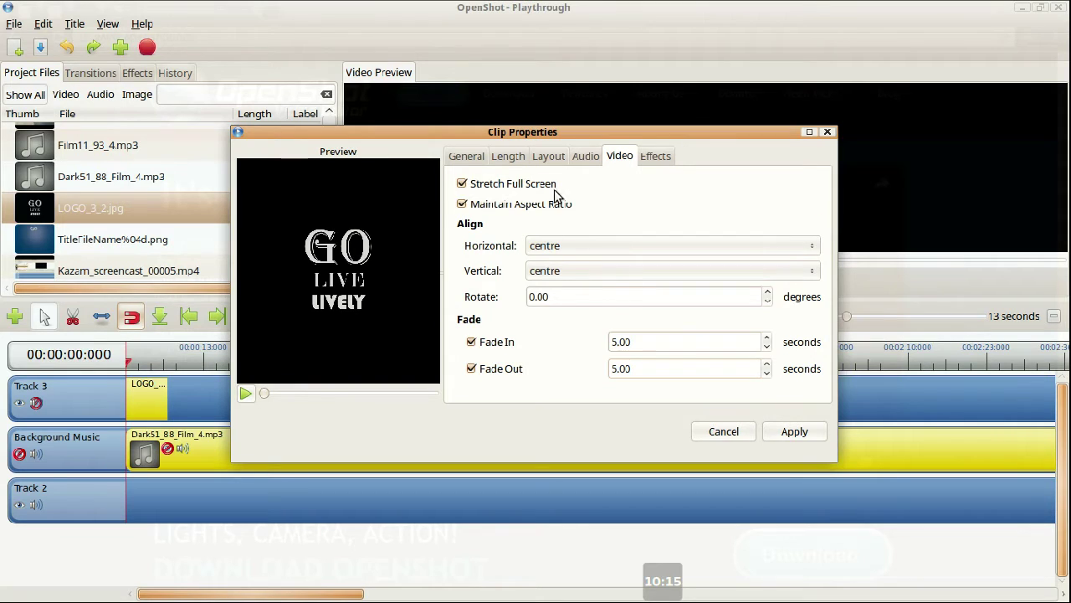
- Disable the logo clip's audio and apply the property changes
click(494, 158)
text(15)
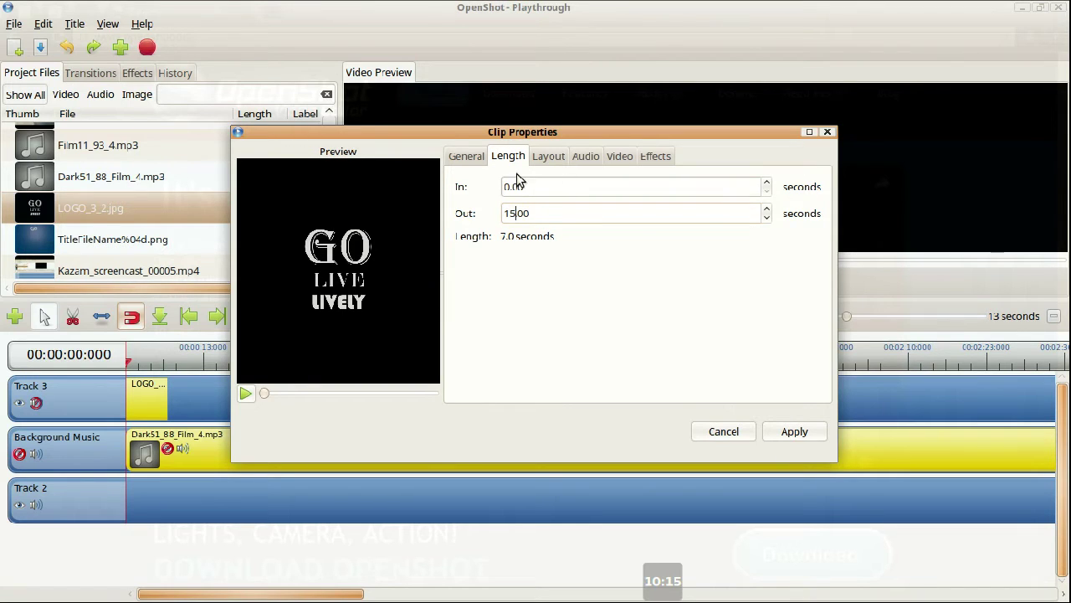
click(459, 159)
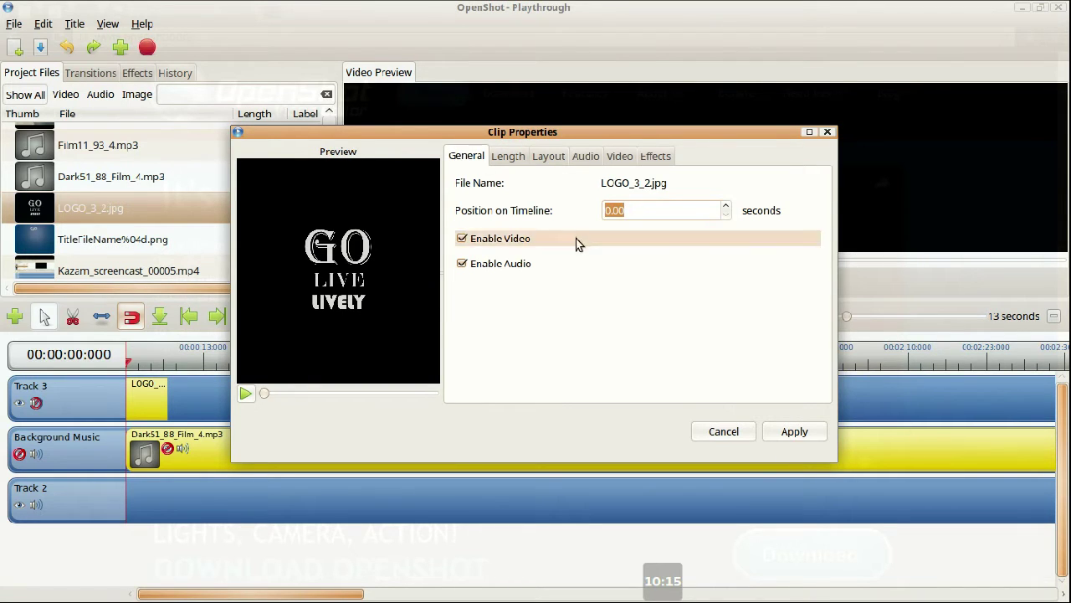
click(504, 265)
click(794, 432)
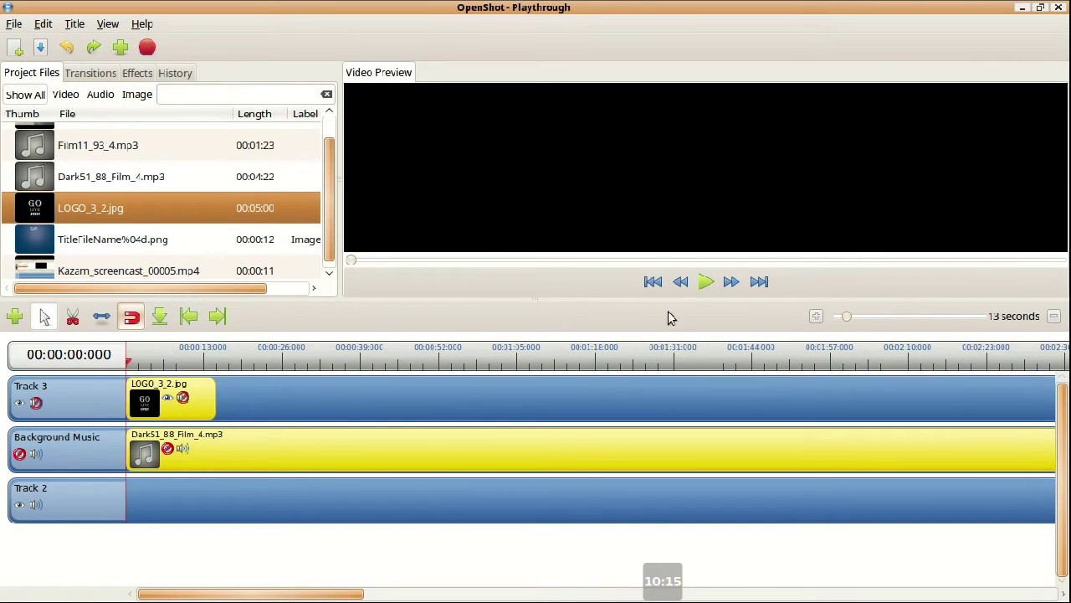
- Play the project, then undo the accidental deletion of the Background Music track
click(705, 282)
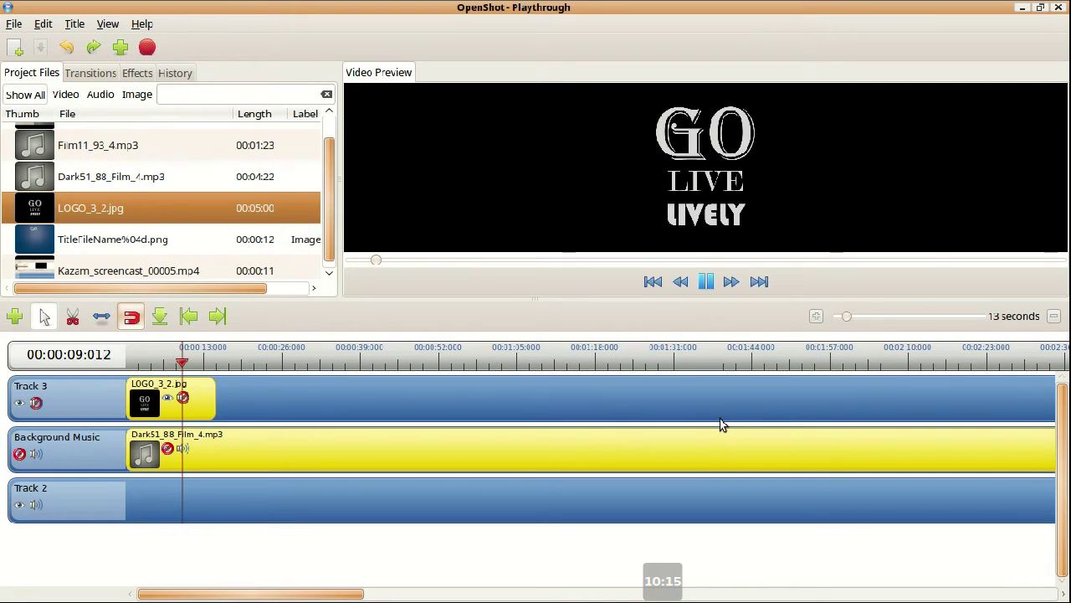
scroll(326, 201, up, 1)
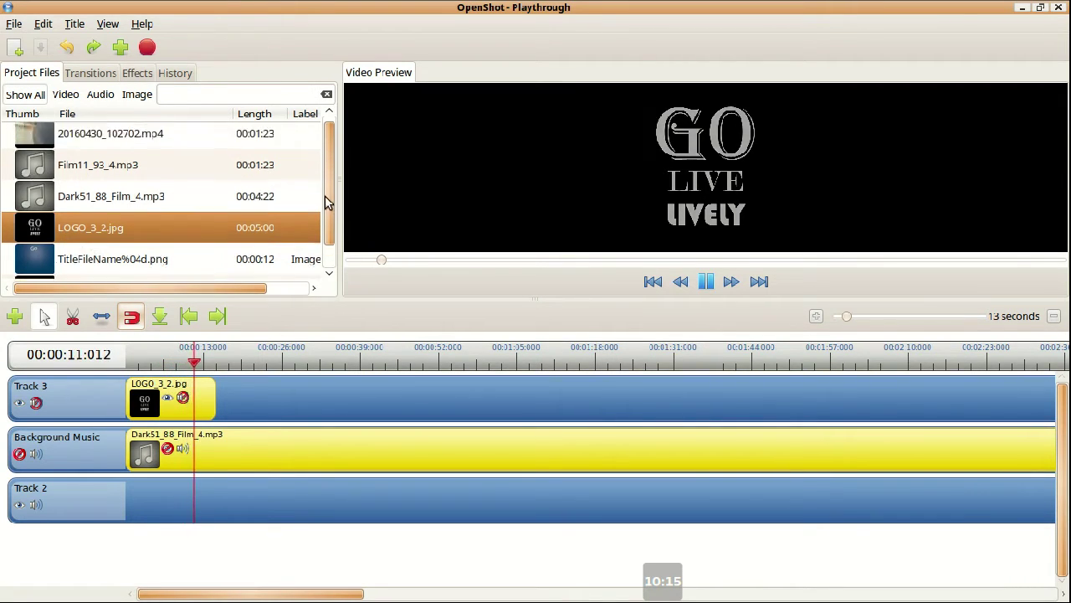
click(104, 452)
key(Delete)
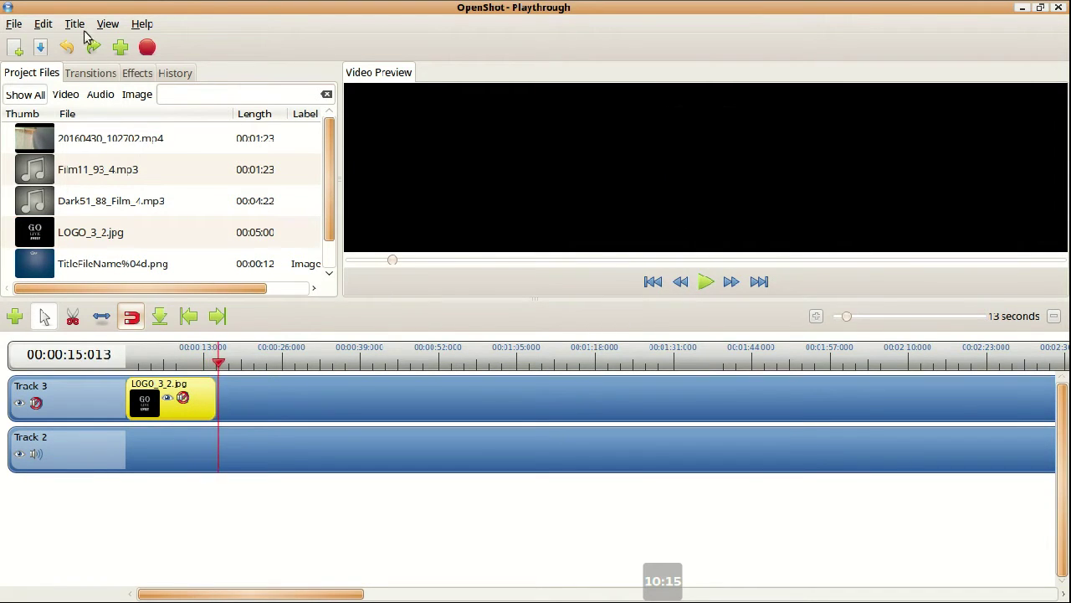
click(43, 24)
click(48, 46)
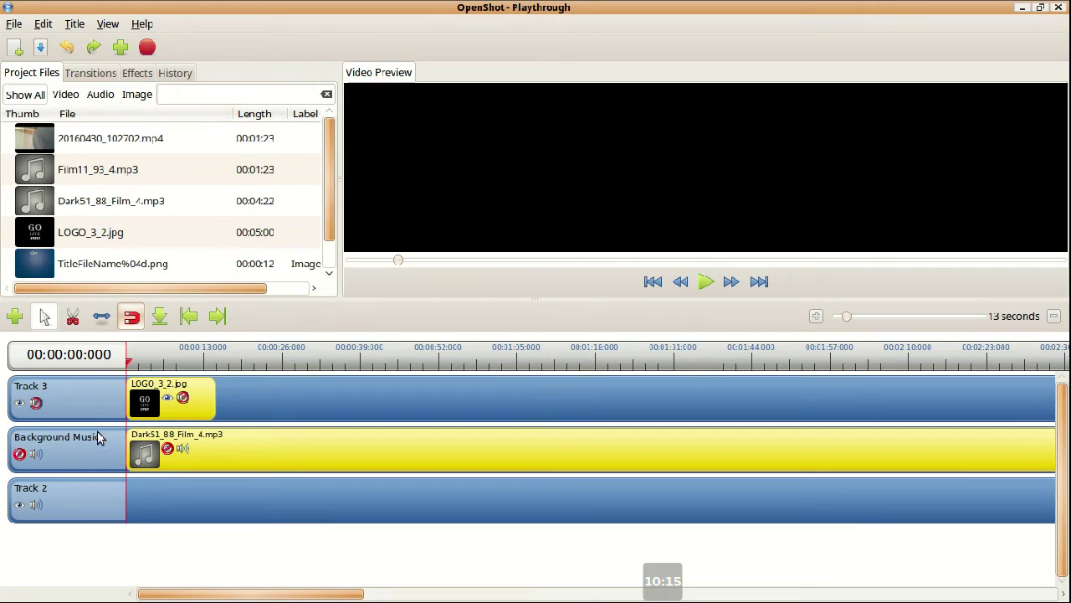
click(700, 285)
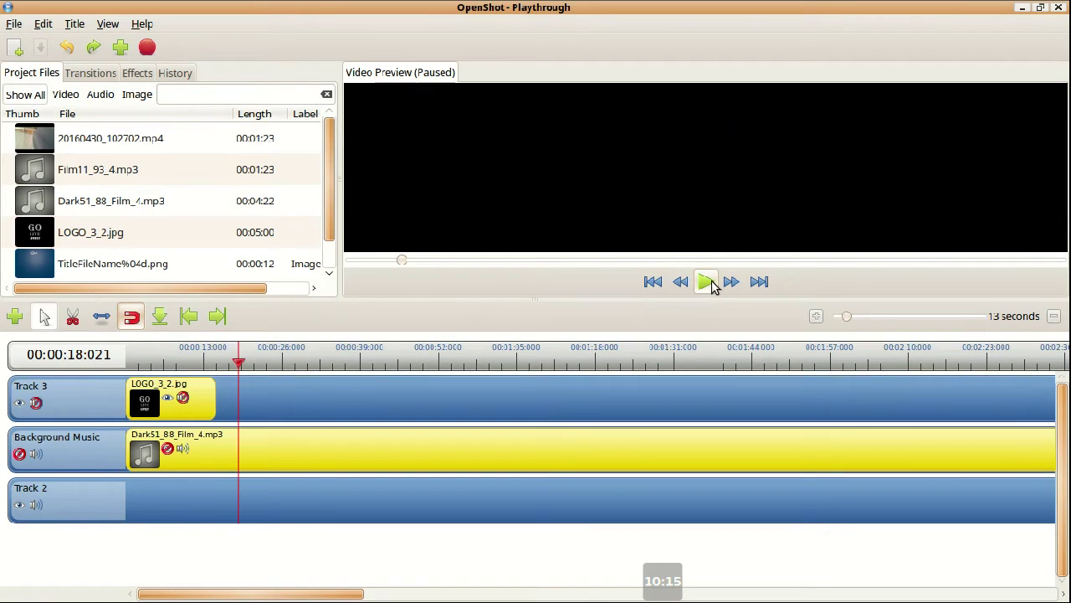
click(710, 286)
- Move the Background Music track below Track 2 and resume playback
right_click(118, 444)
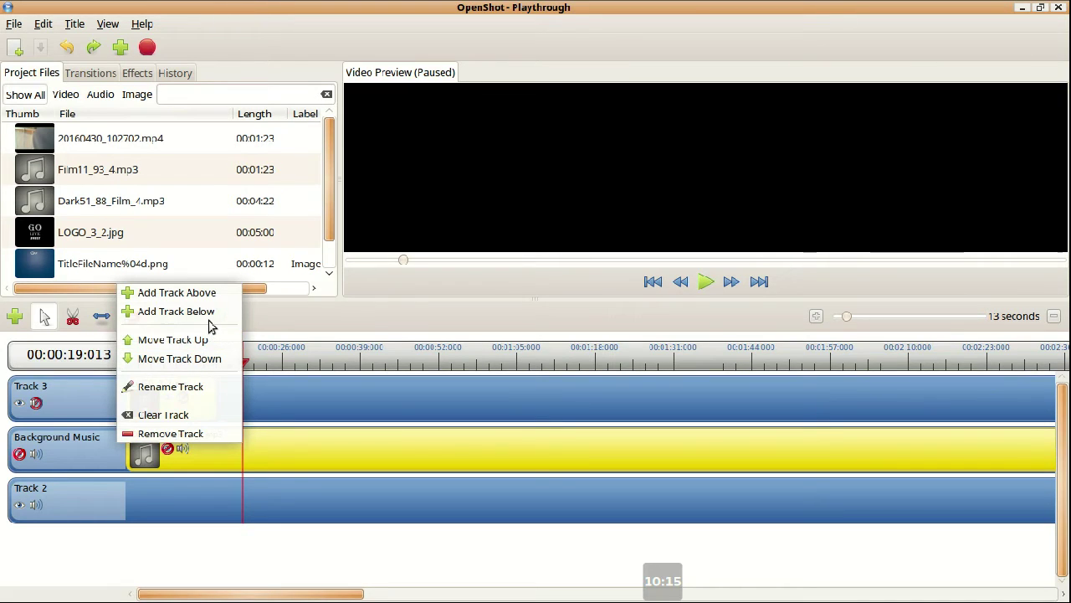
click(100, 494)
right_click(100, 494)
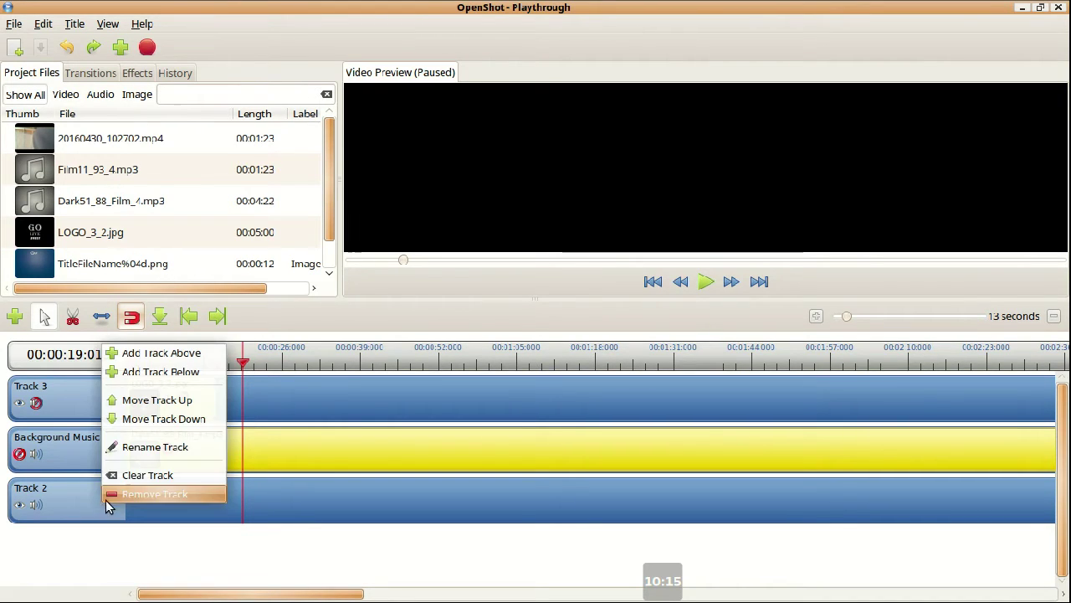
click(150, 415)
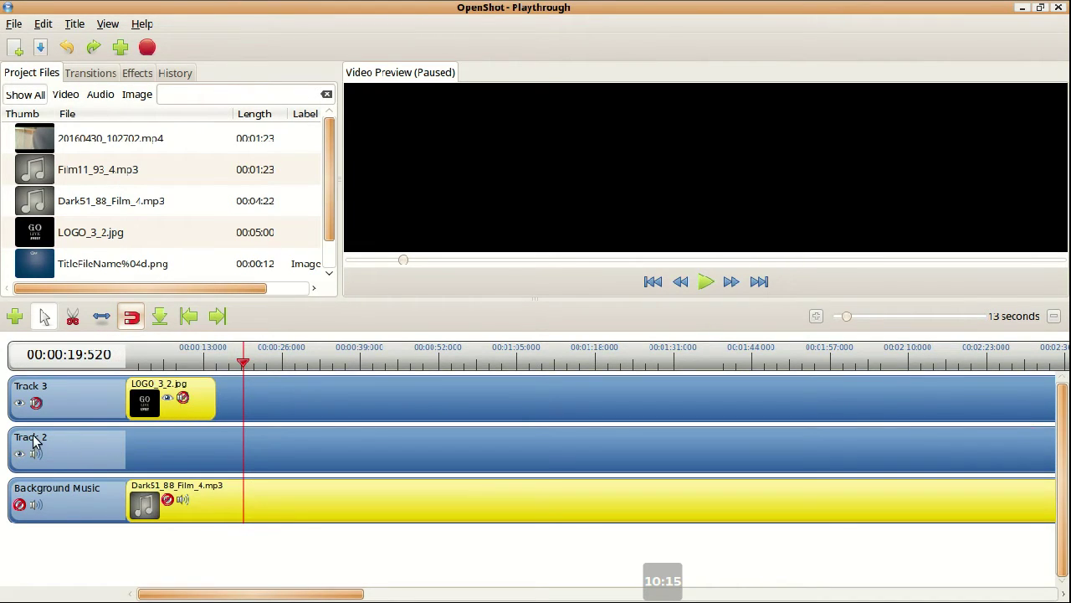
click(705, 282)
- Put 20160430_102702.mp4 on Track 2, mute Track 2, and preview the intro
drag(156, 140, 279, 465)
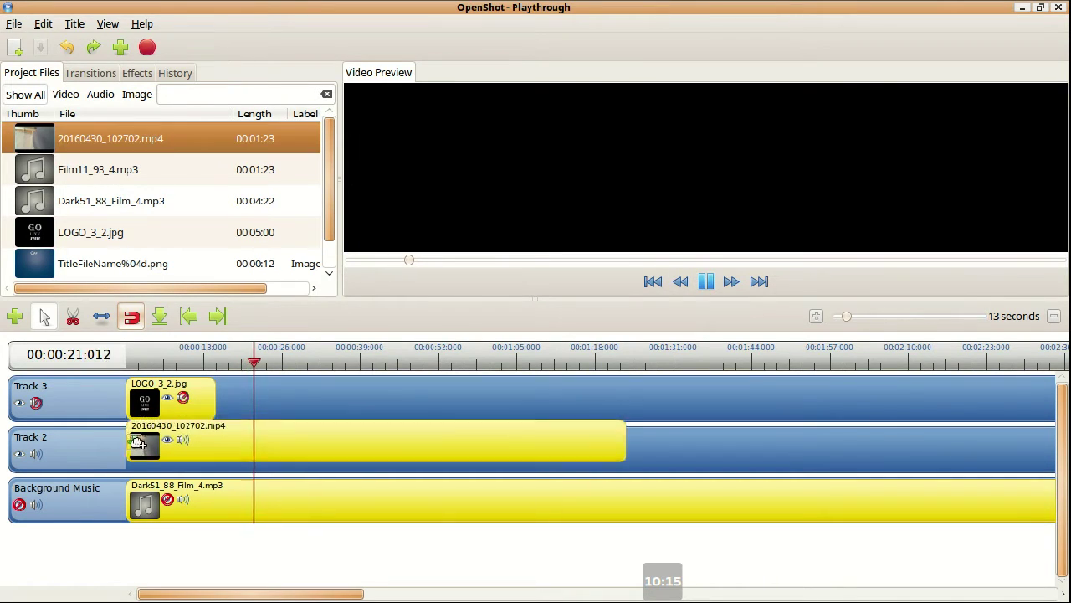
click(35, 455)
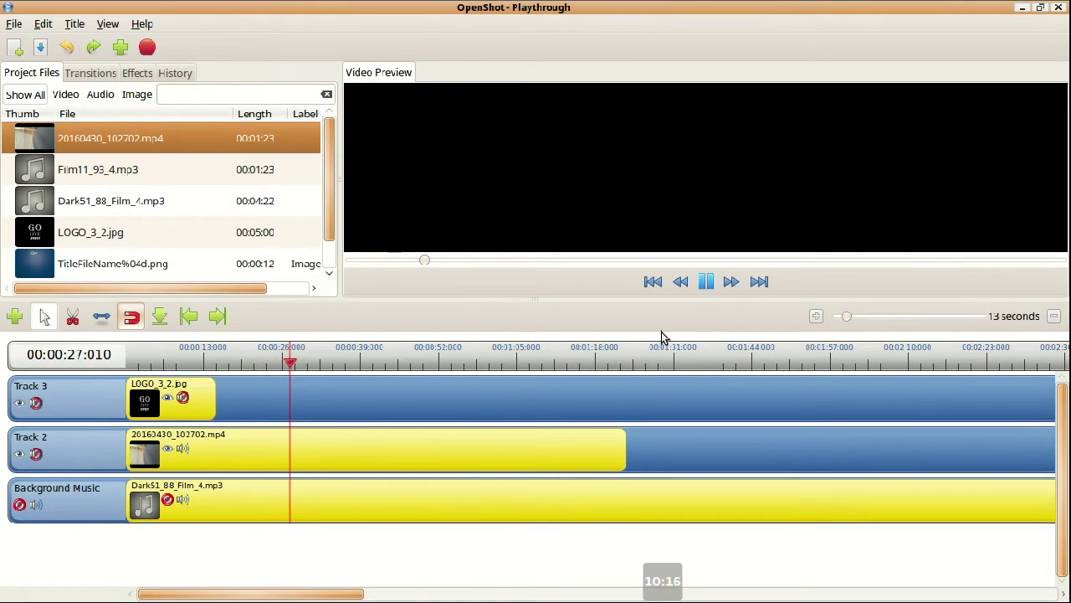
click(705, 281)
drag(299, 367, 119, 372)
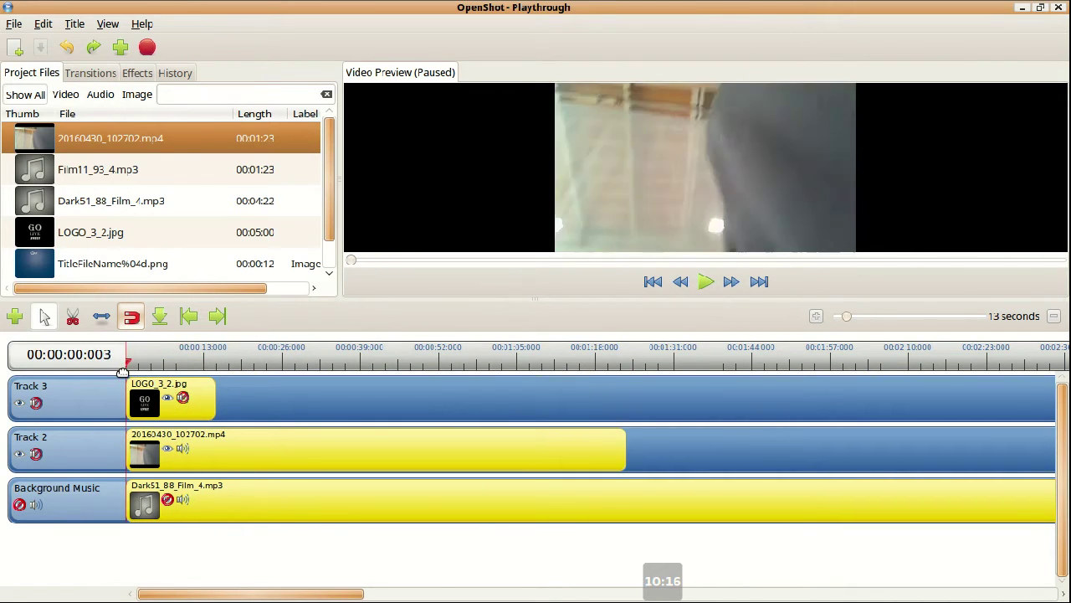
click(707, 280)
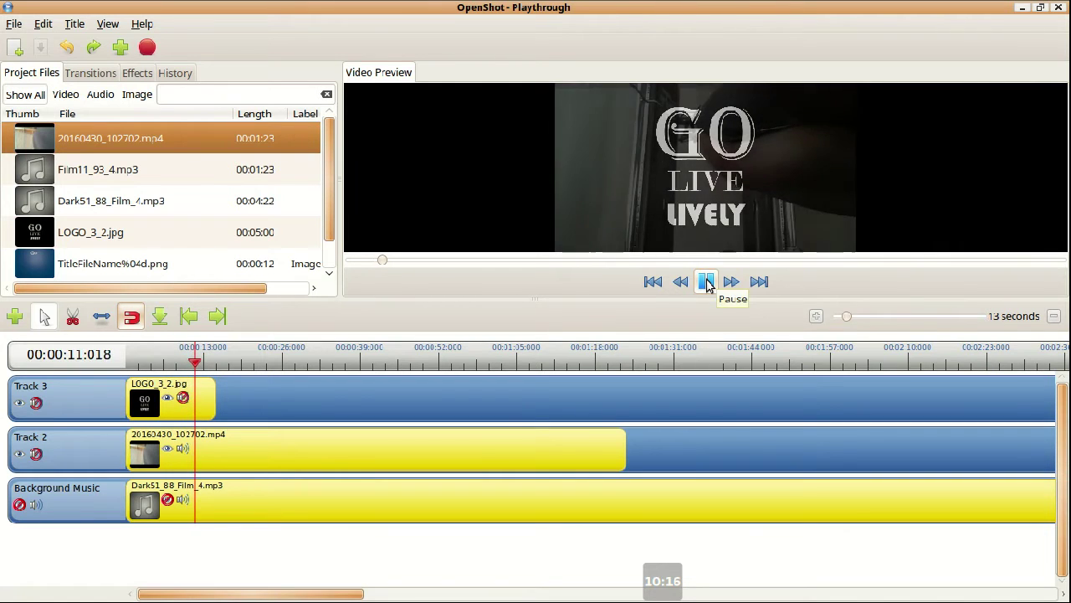
- Shift the gym clip later so the logo plays first, then rewatch the intro
drag(254, 449, 300, 450)
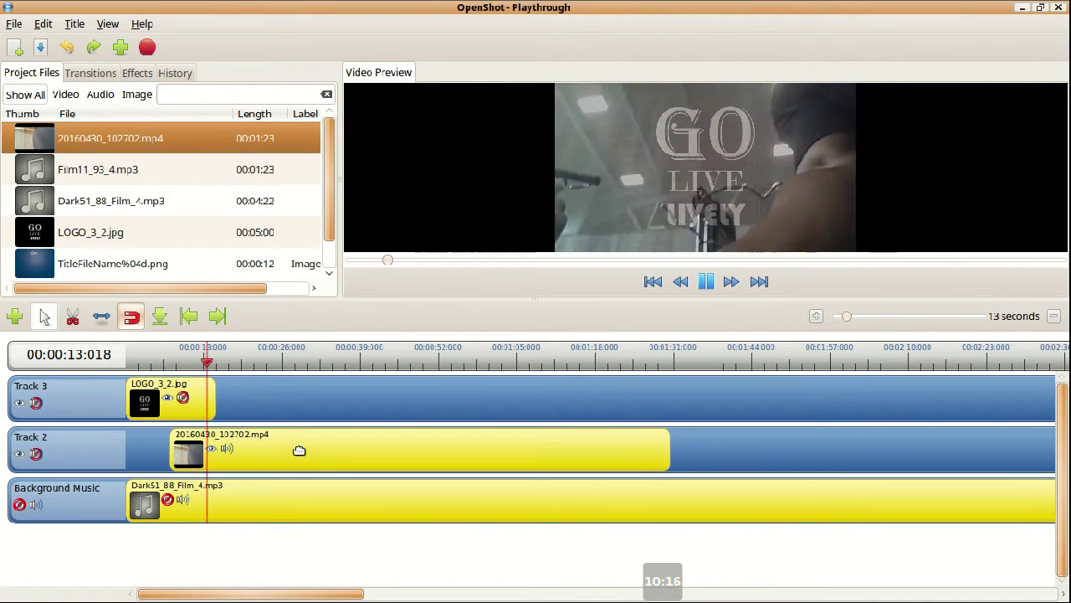
click(705, 282)
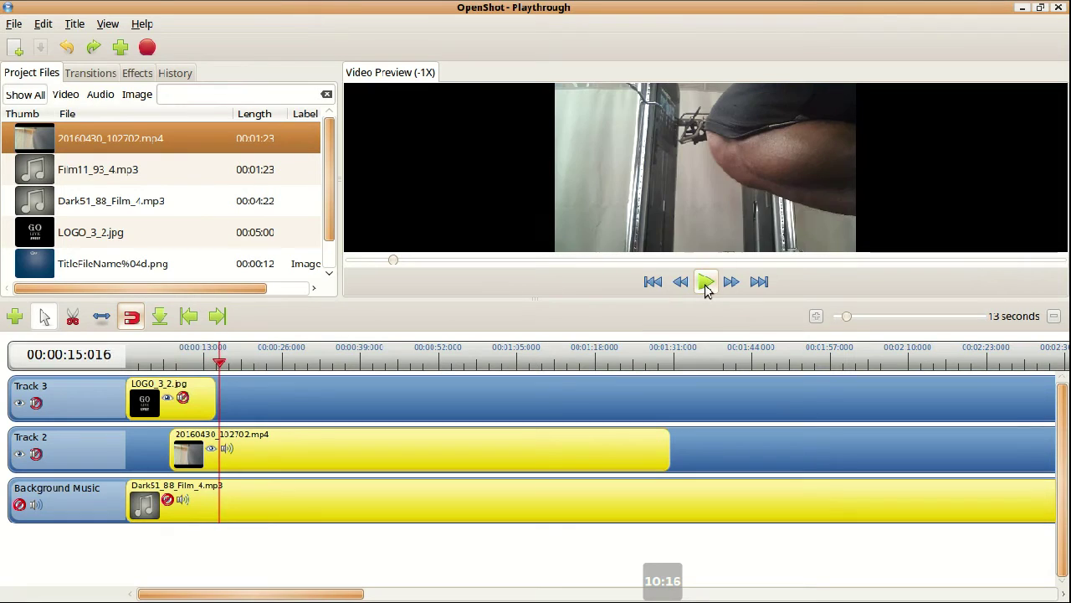
click(178, 362)
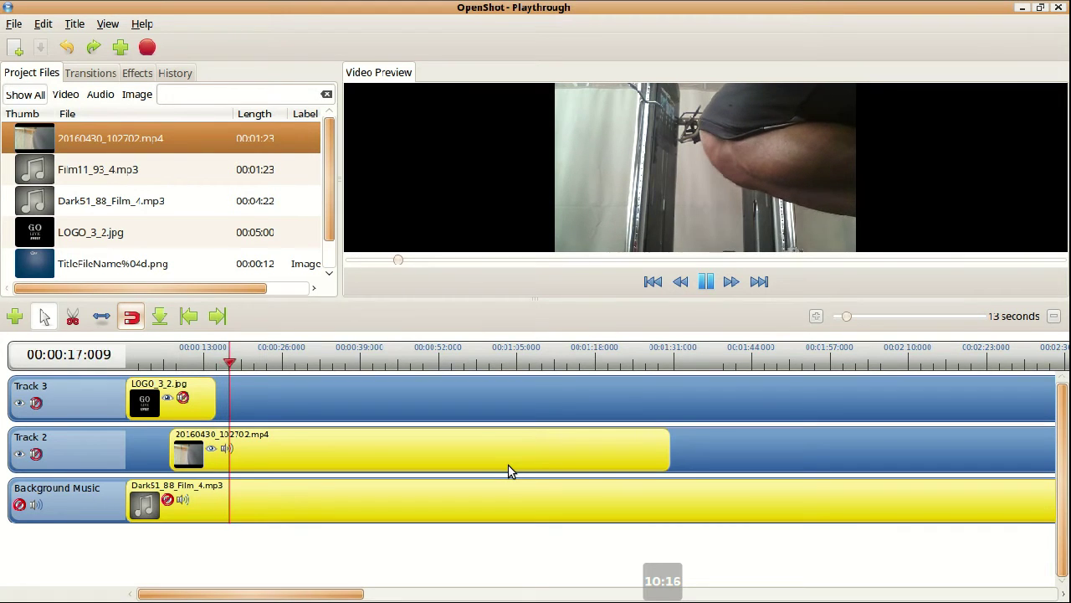
mouse_move(331, 206)
mouse_down()
mouse_move(335, 240)
mouse_move(328, 199)
mouse_up()
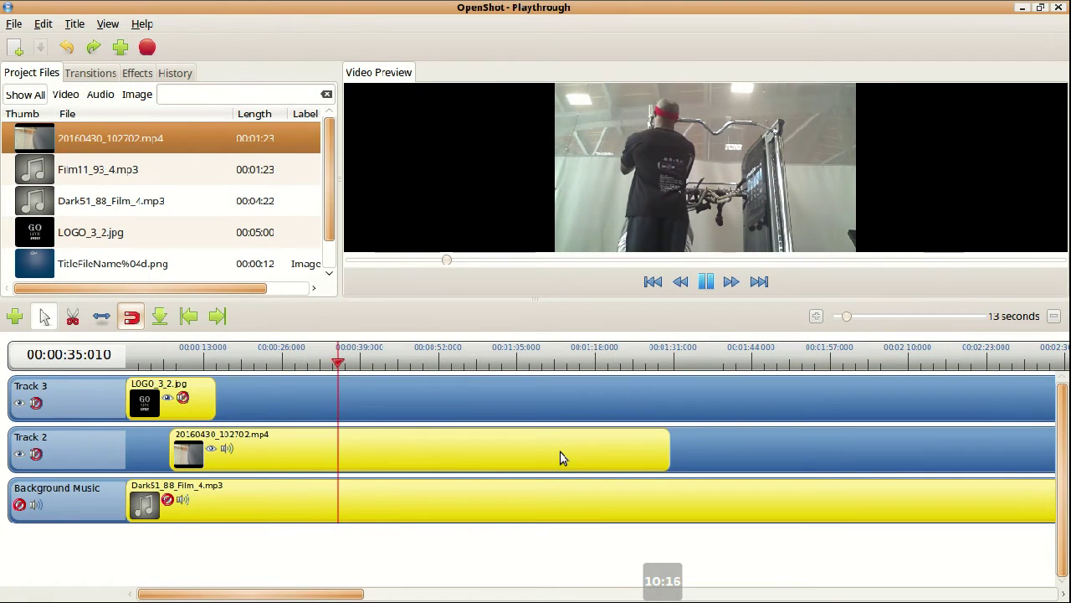
- Add the Distort video effect to the gym clip
click(116, 74)
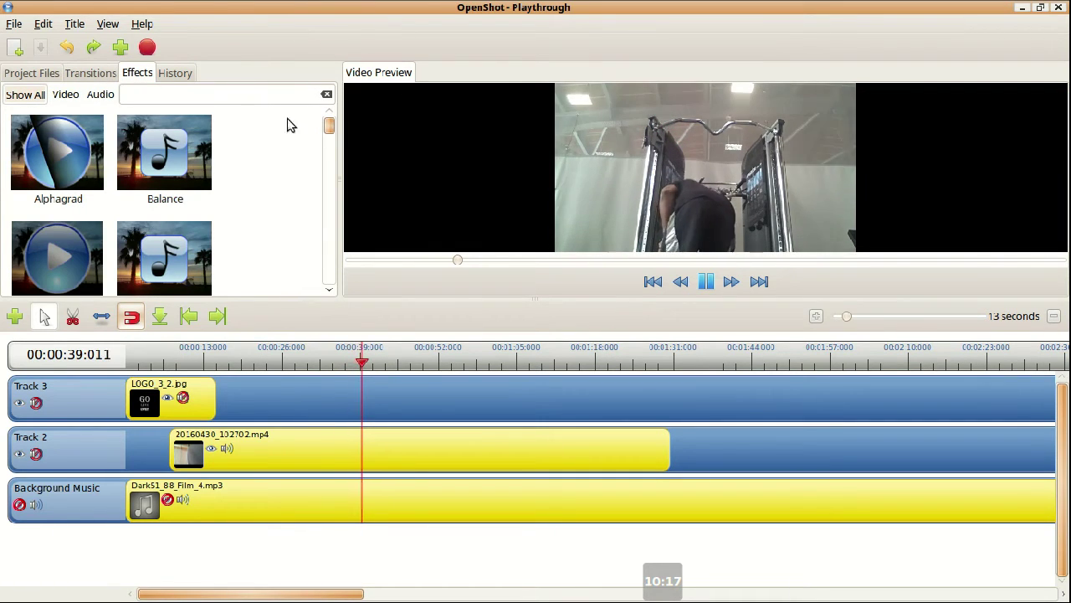
click(66, 95)
drag(330, 132, 330, 148)
scroll(247, 217, down, 1)
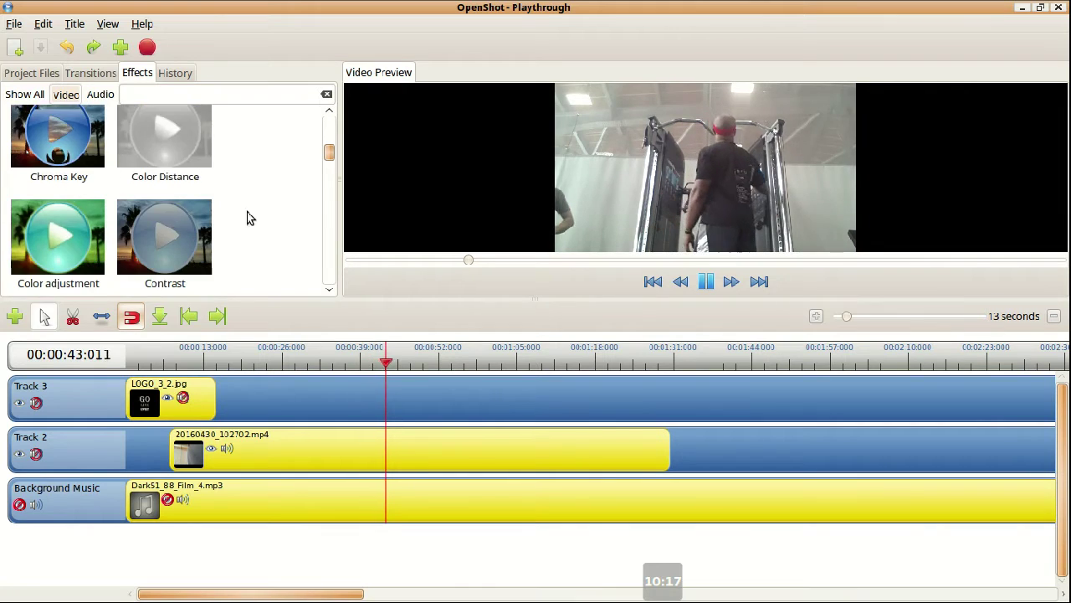
scroll(259, 216, down, 2)
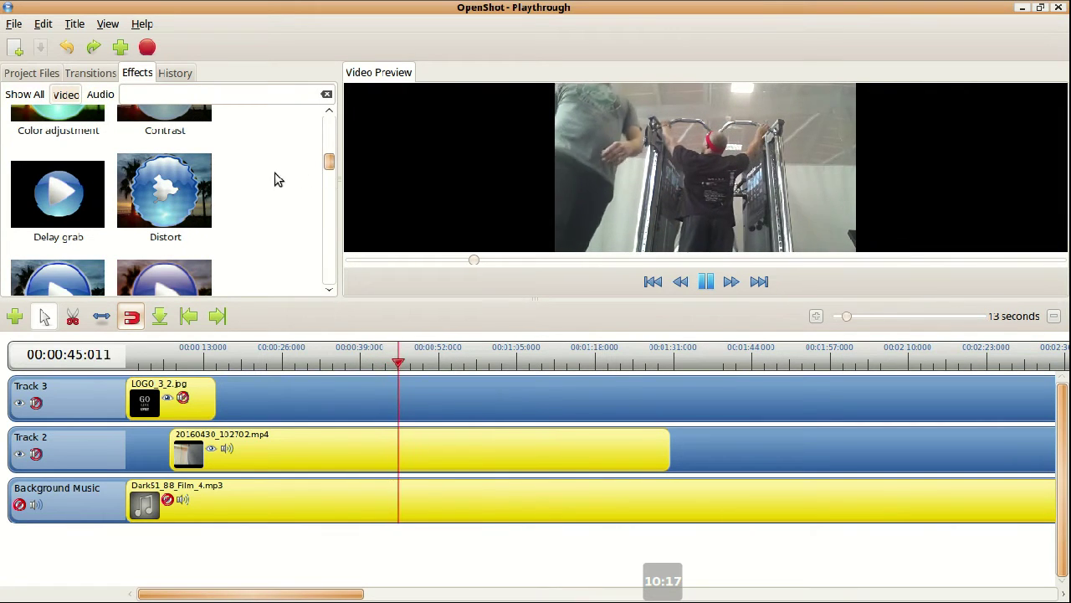
click(164, 193)
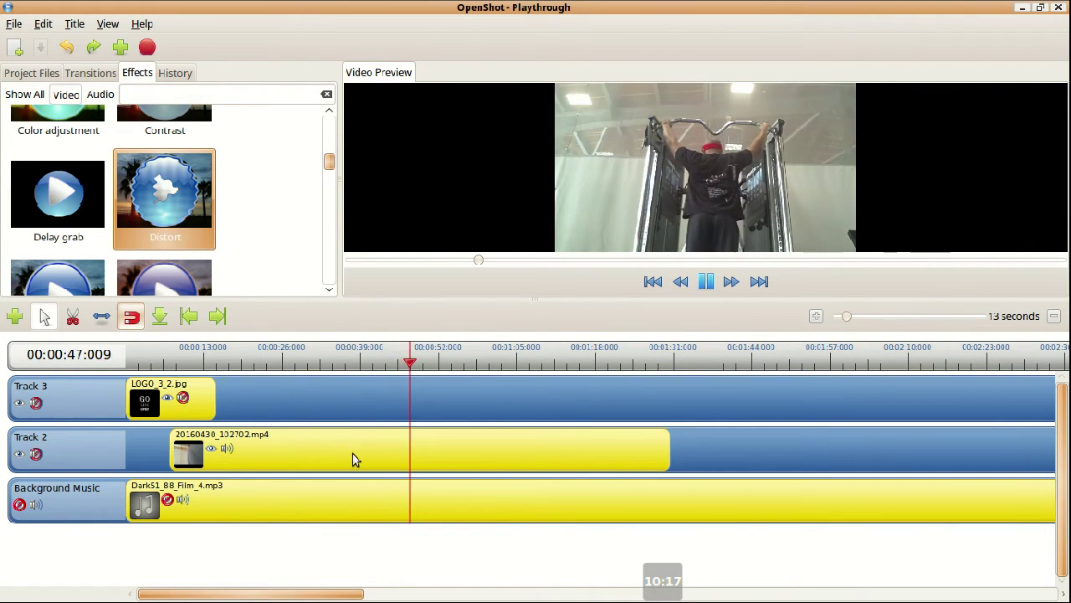
drag(353, 459, 357, 450)
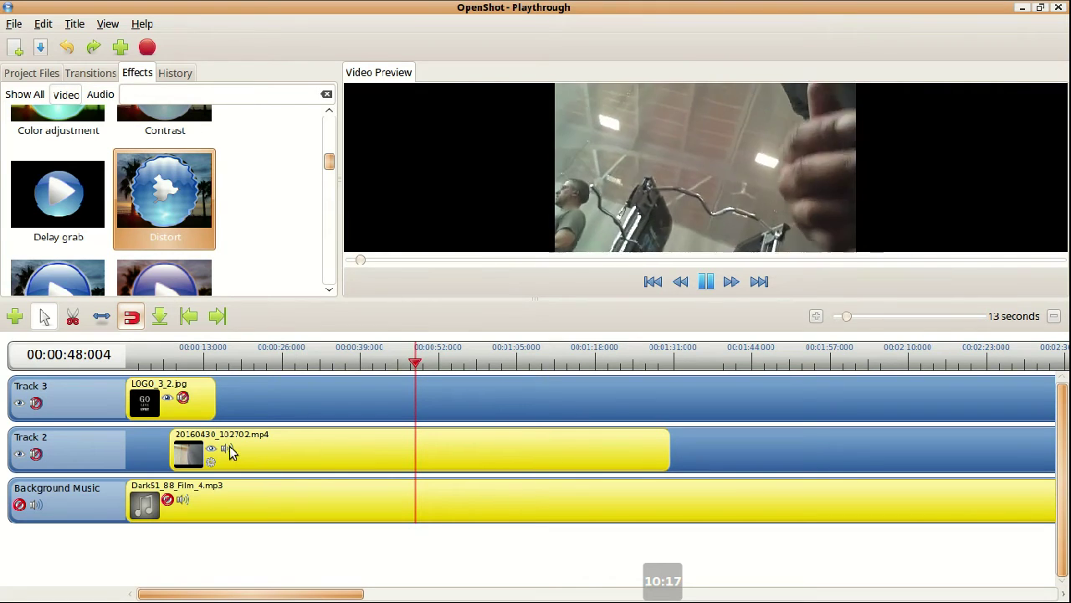
- Raise the Distort effect's frequency in the clip properties and apply
right_click(328, 452)
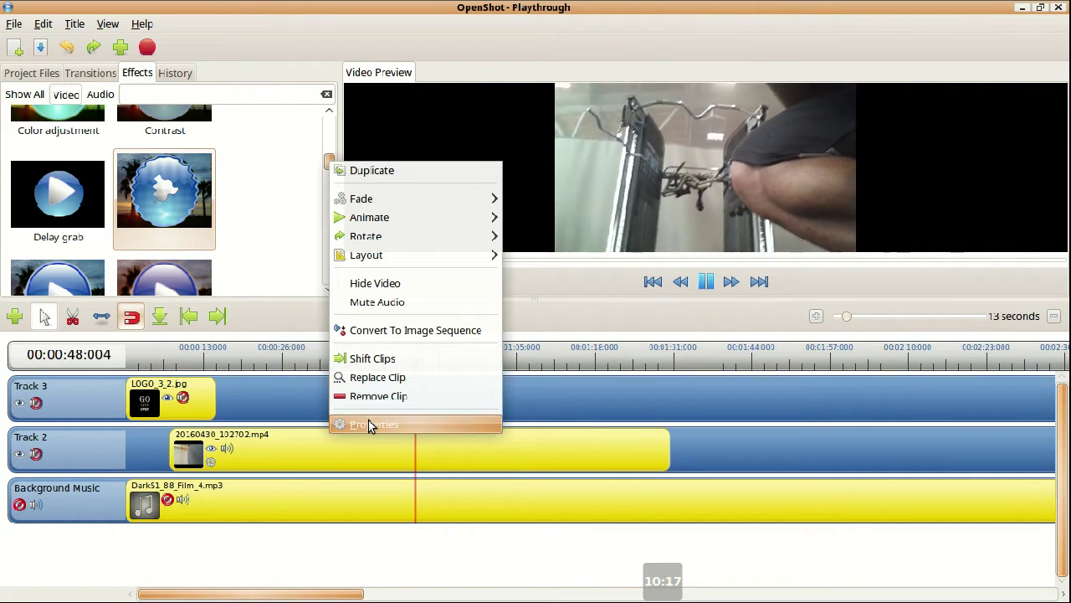
click(369, 422)
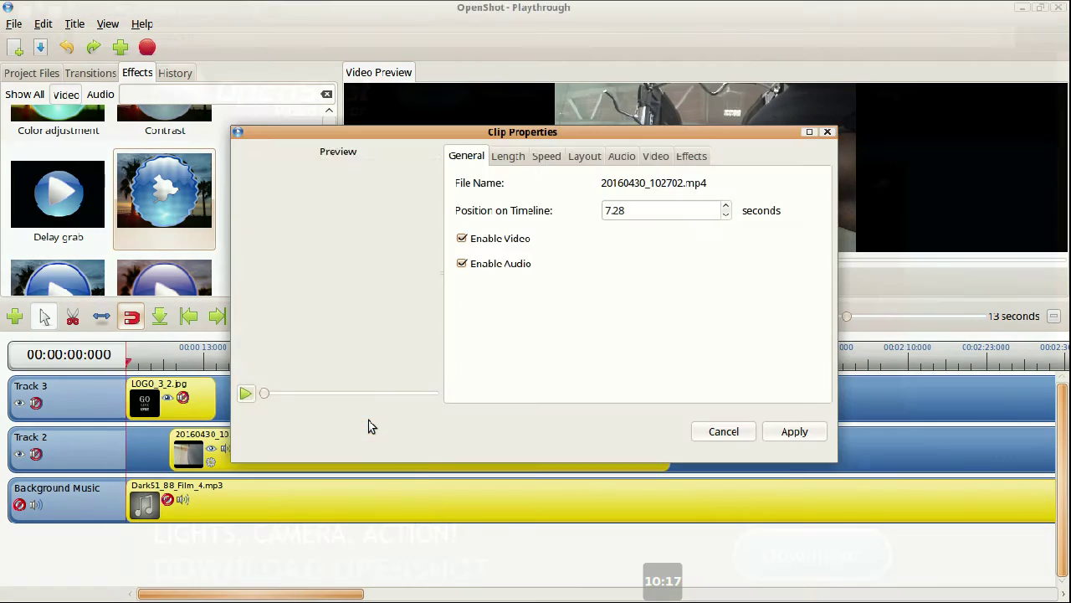
click(688, 155)
click(585, 209)
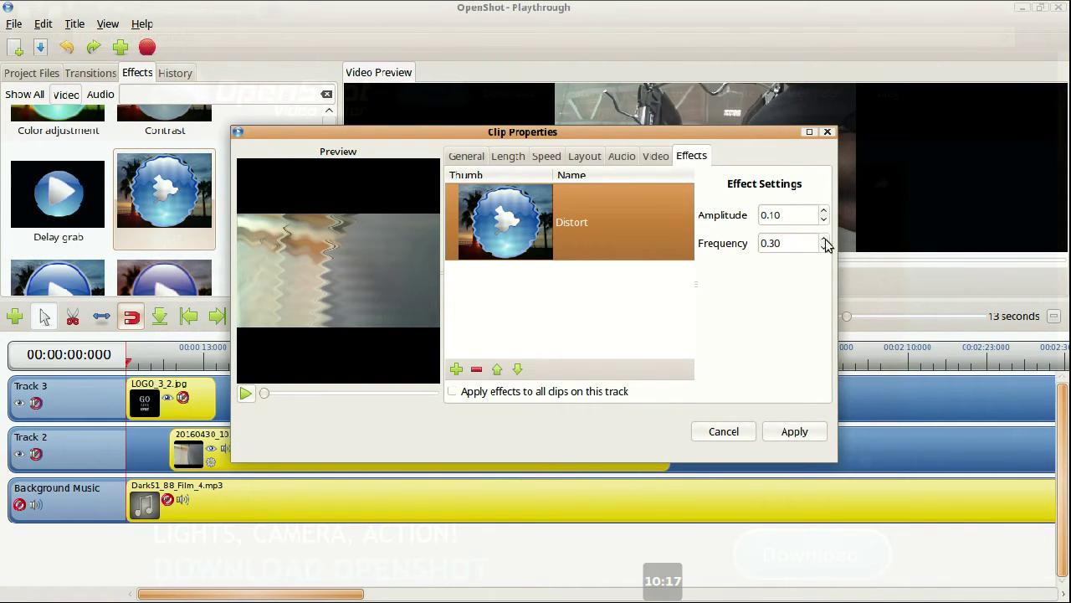
click(822, 238)
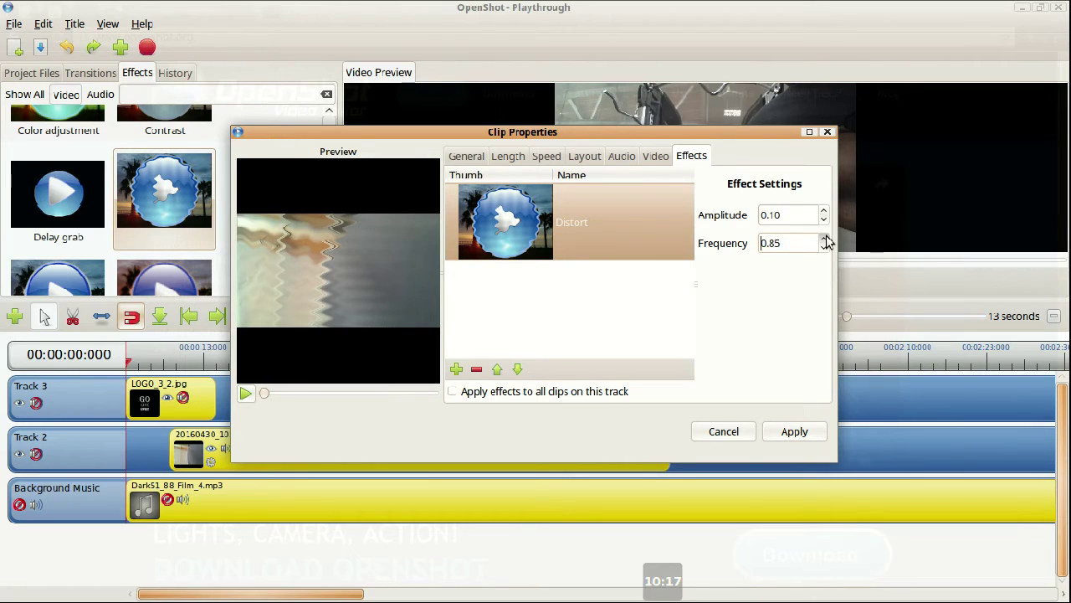
click(795, 434)
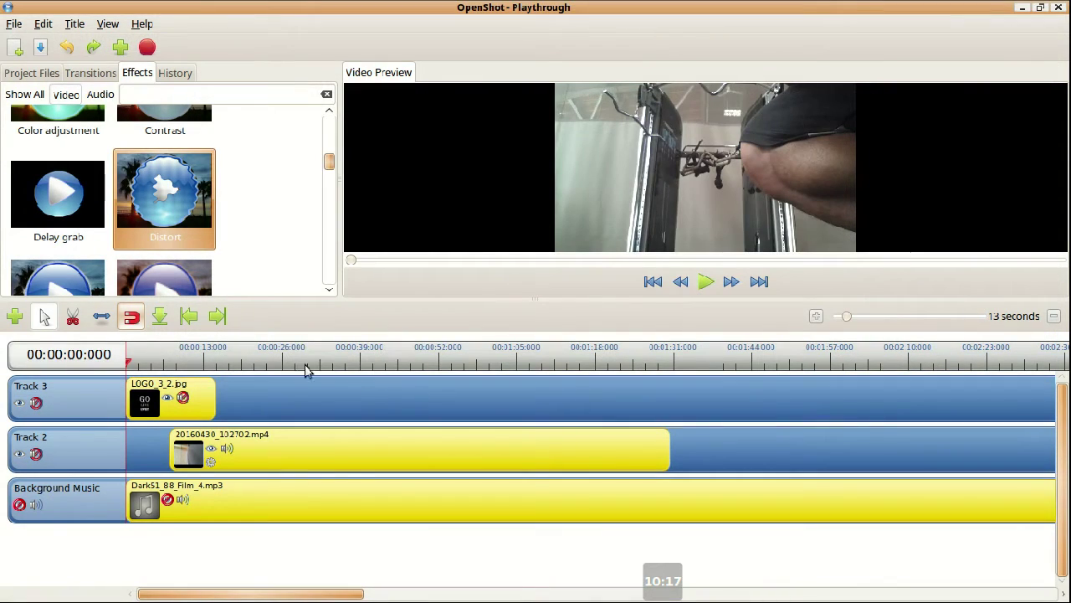
click(270, 363)
- Replay from the logo intro to preview the distortion on the gym clip
click(197, 368)
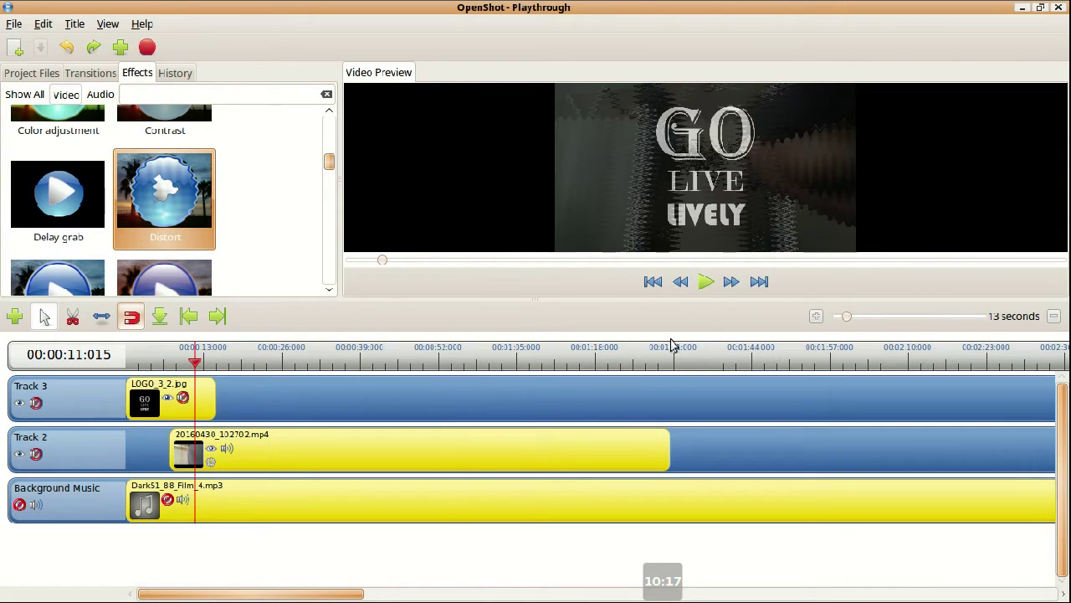
click(704, 284)
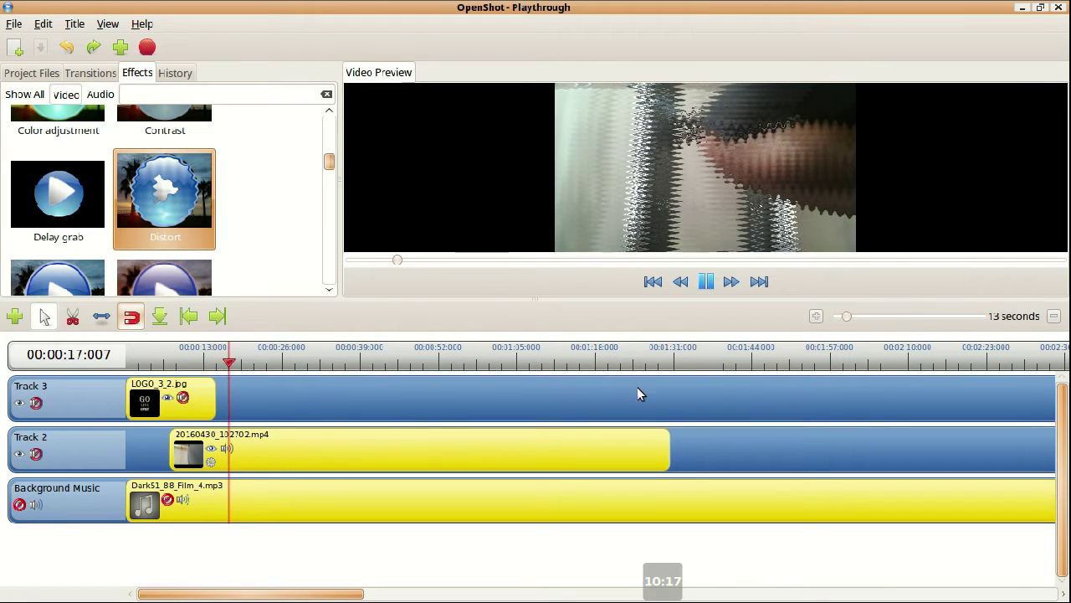
drag(329, 162, 329, 199)
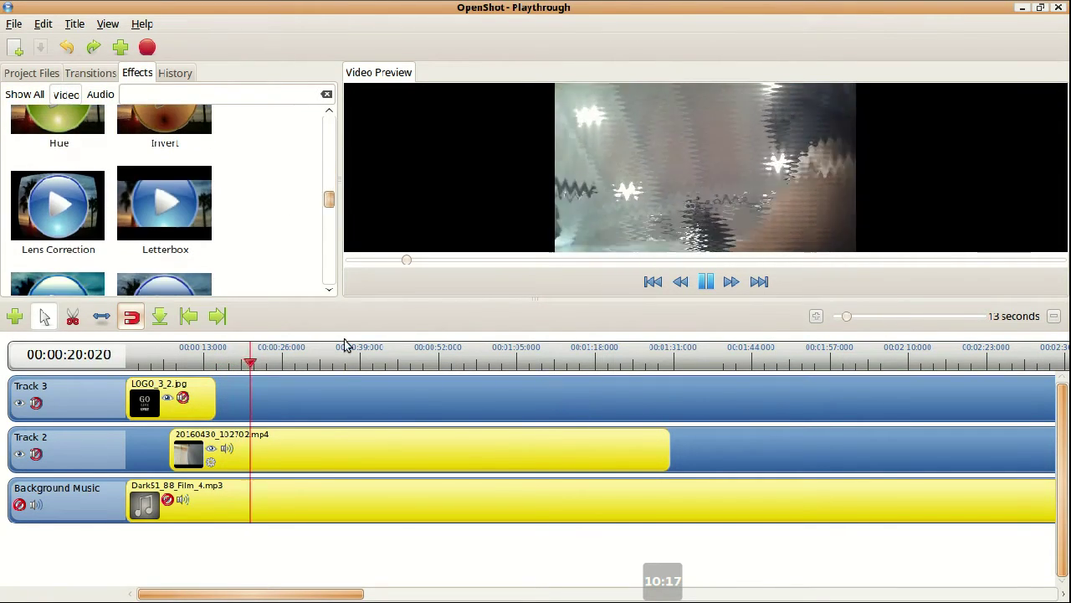
right_click(343, 452)
- Delete the Distort effect from the gym clip's Clip Properties and apply
click(394, 421)
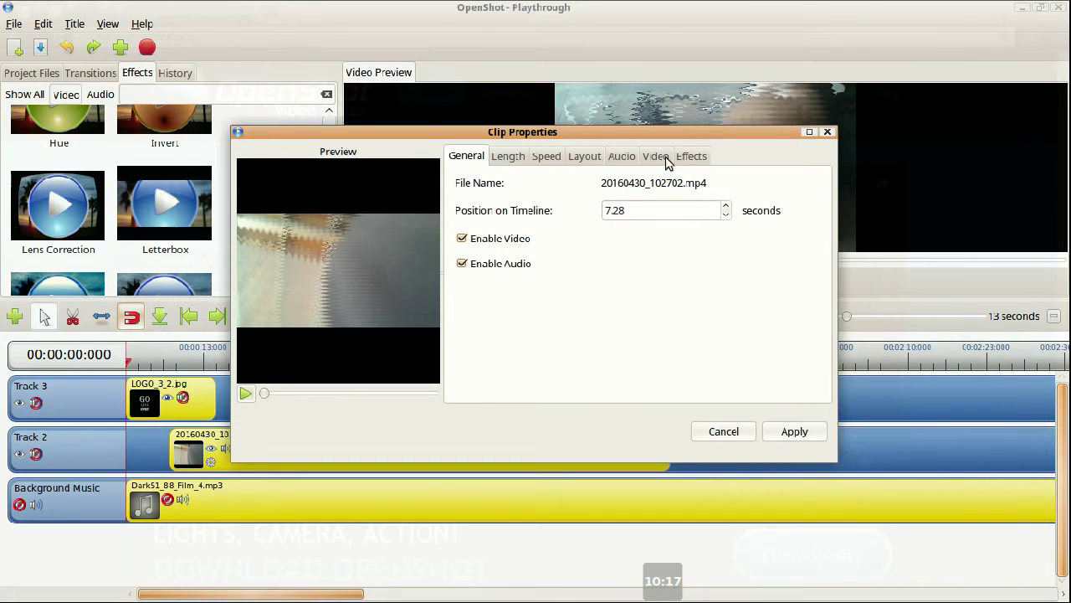
click(686, 157)
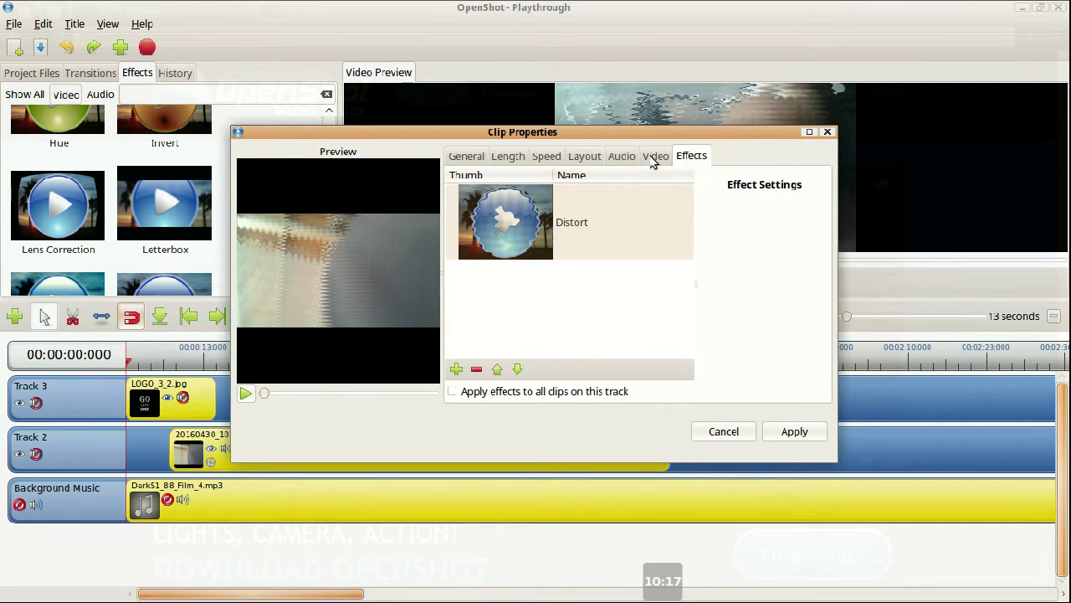
click(652, 161)
click(692, 155)
click(527, 236)
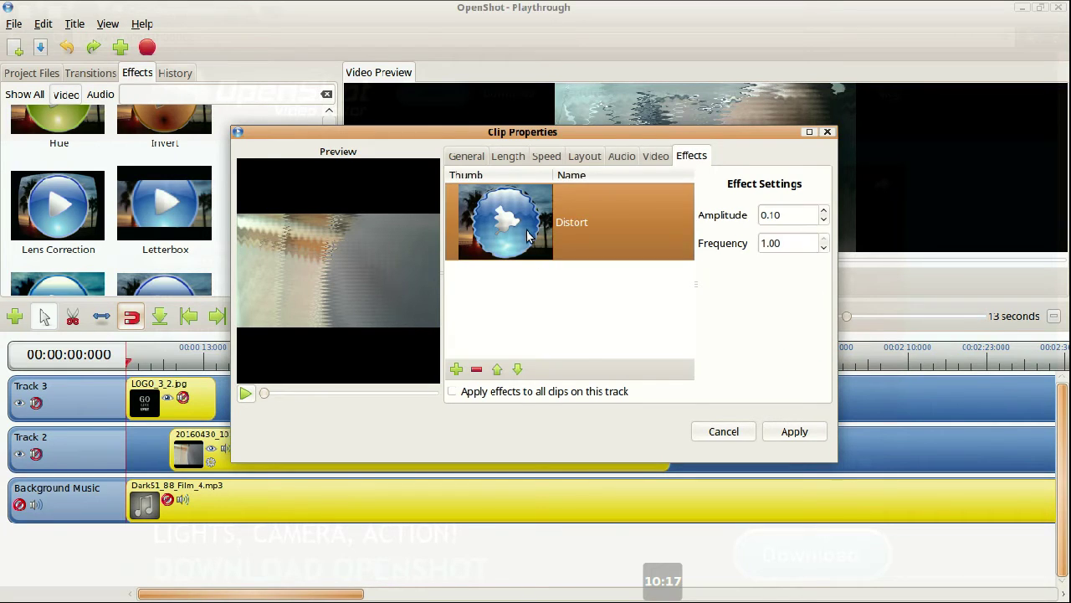
click(476, 370)
click(778, 430)
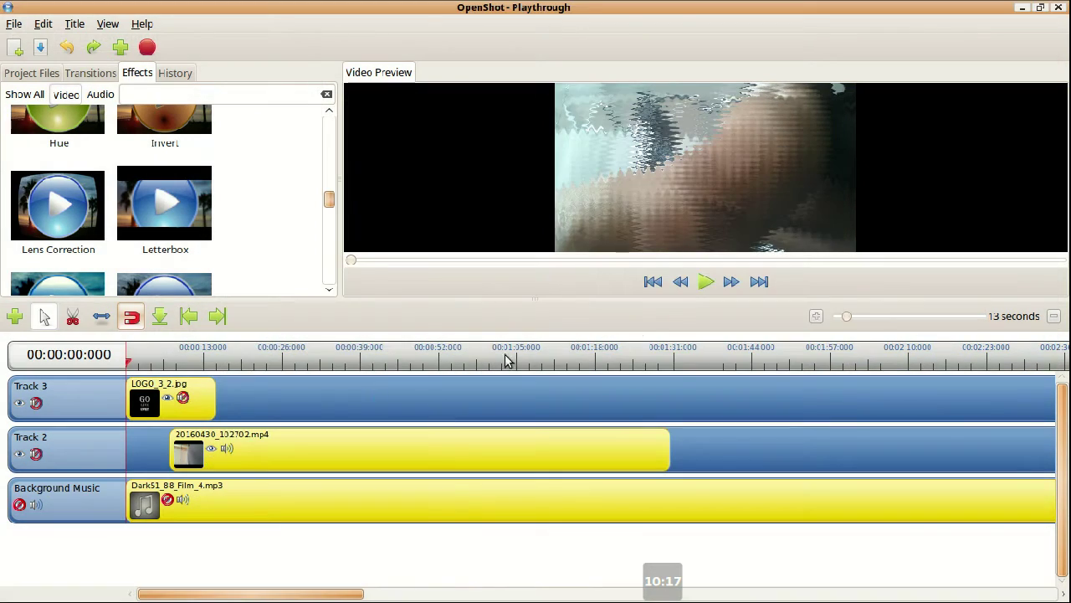
- Play the timeline, park the playhead at about 42 seconds, and choose the razor tool
click(705, 282)
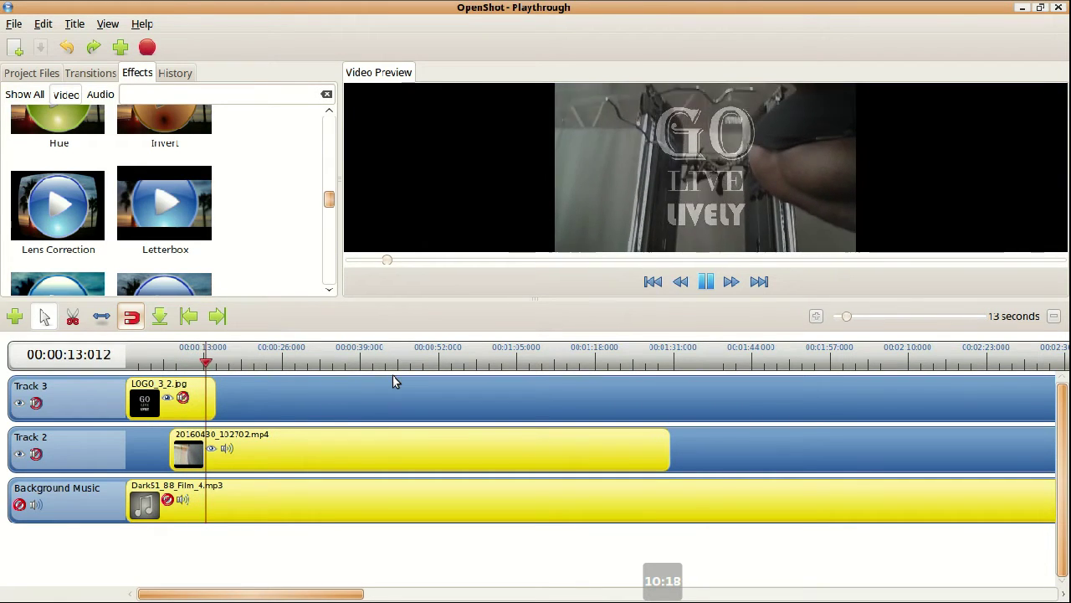
click(318, 362)
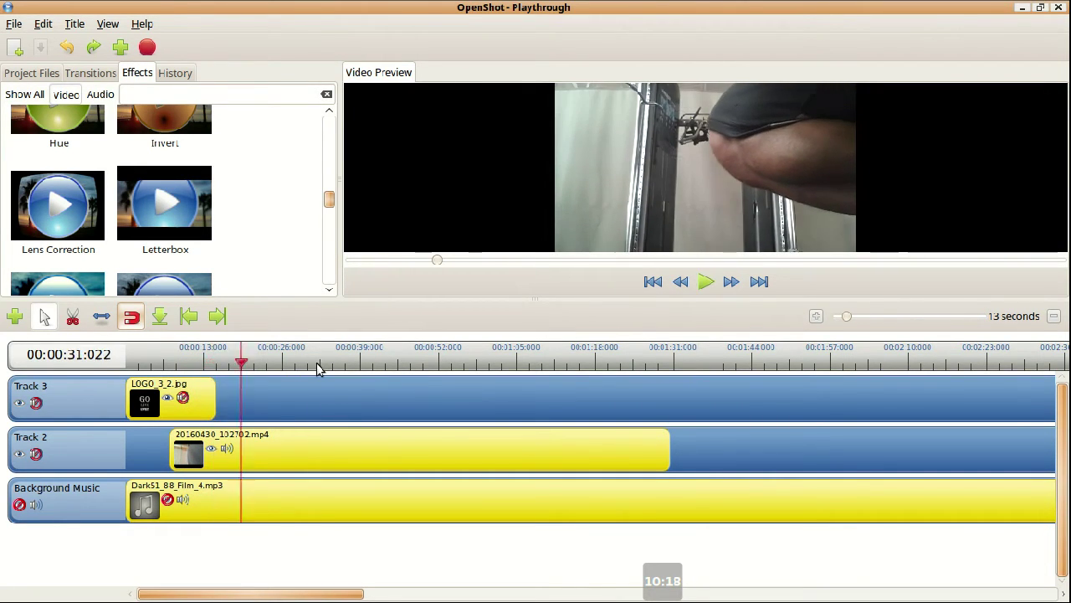
click(350, 364)
click(384, 365)
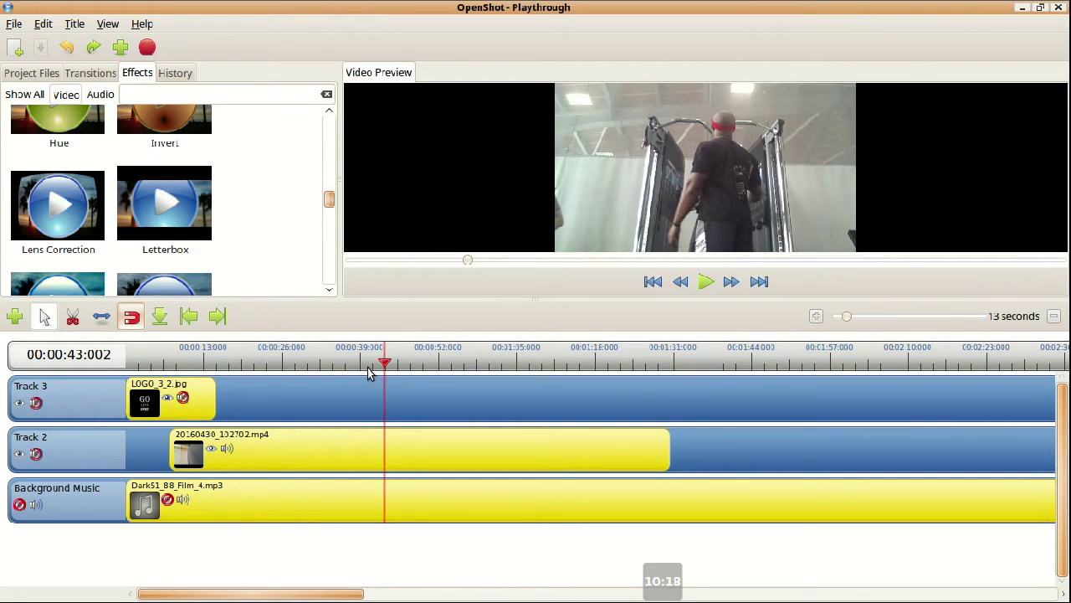
click(390, 372)
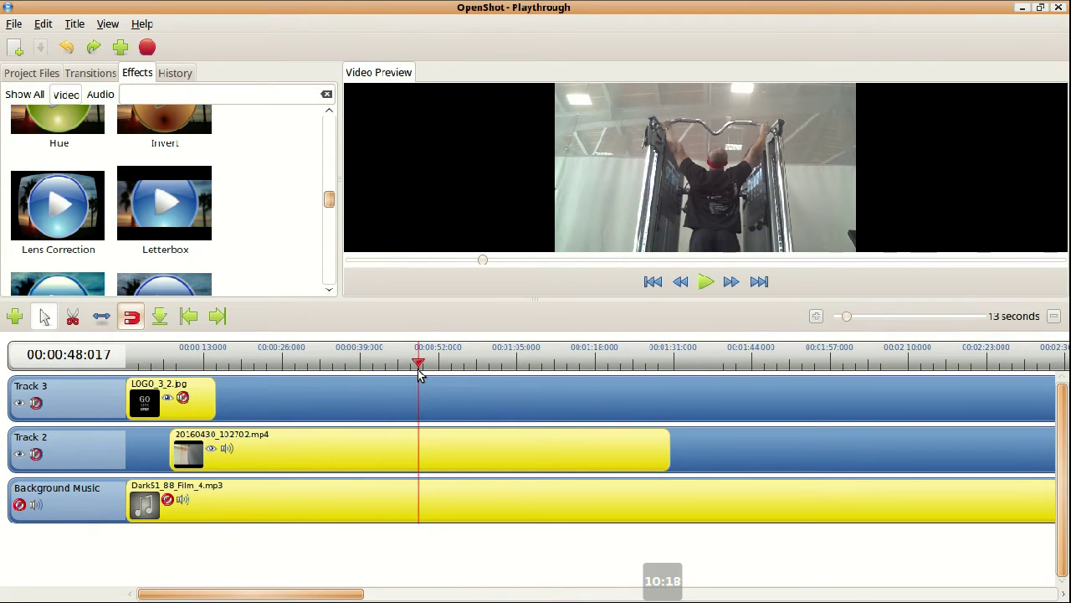
click(400, 372)
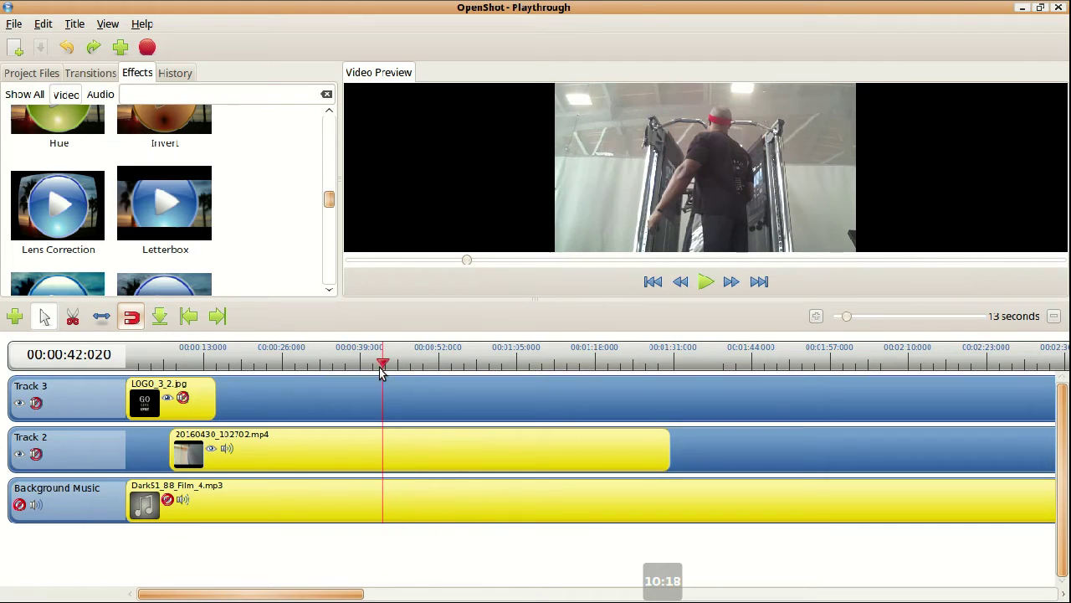
click(75, 318)
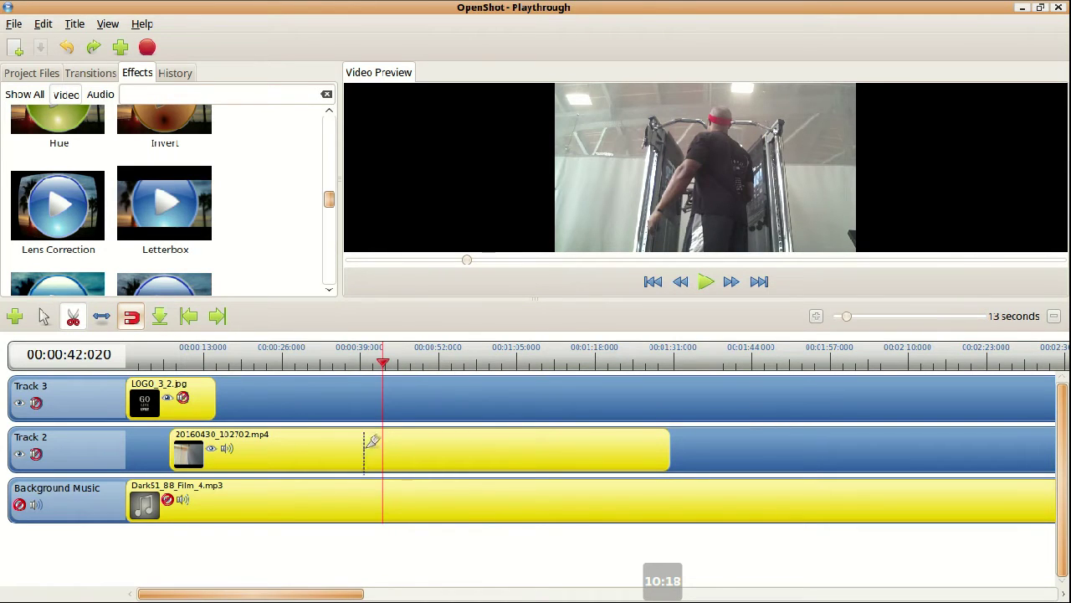
- Split the gym clip at 42 seconds, remove the first piece, and slide the rest left
click(383, 439)
click(44, 318)
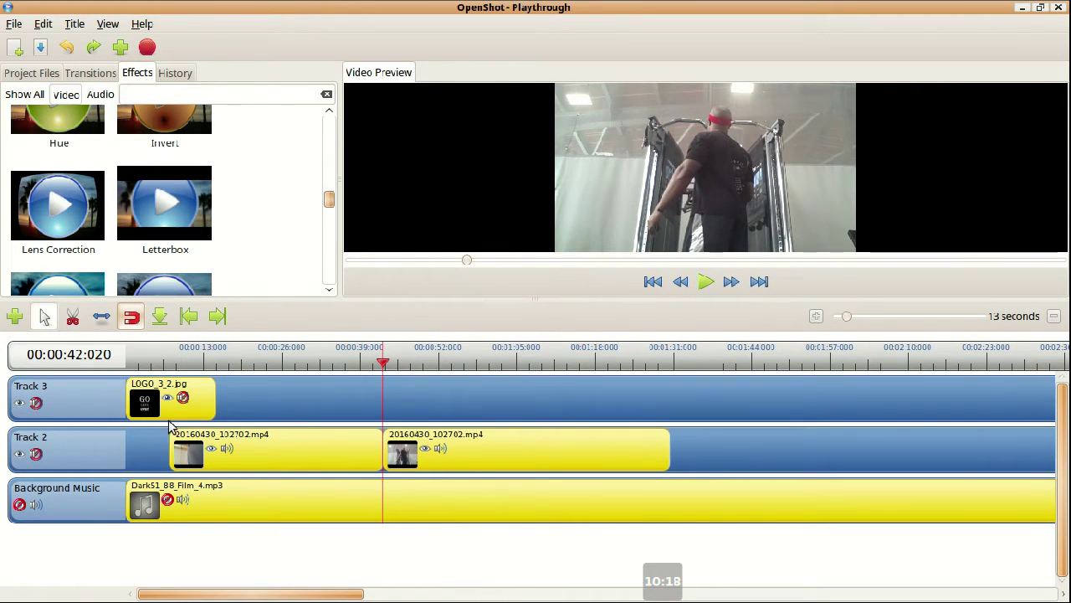
right_click(226, 448)
click(330, 394)
drag(507, 447, 306, 452)
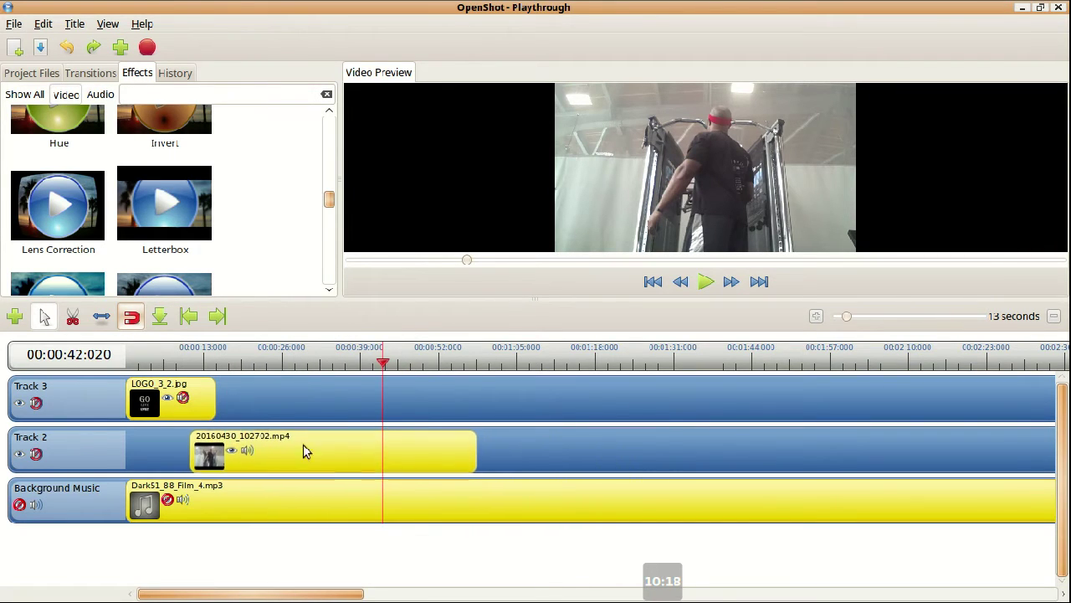
- Replay the intro and nudge the gym clip to line up with the logo's end
click(178, 361)
click(705, 282)
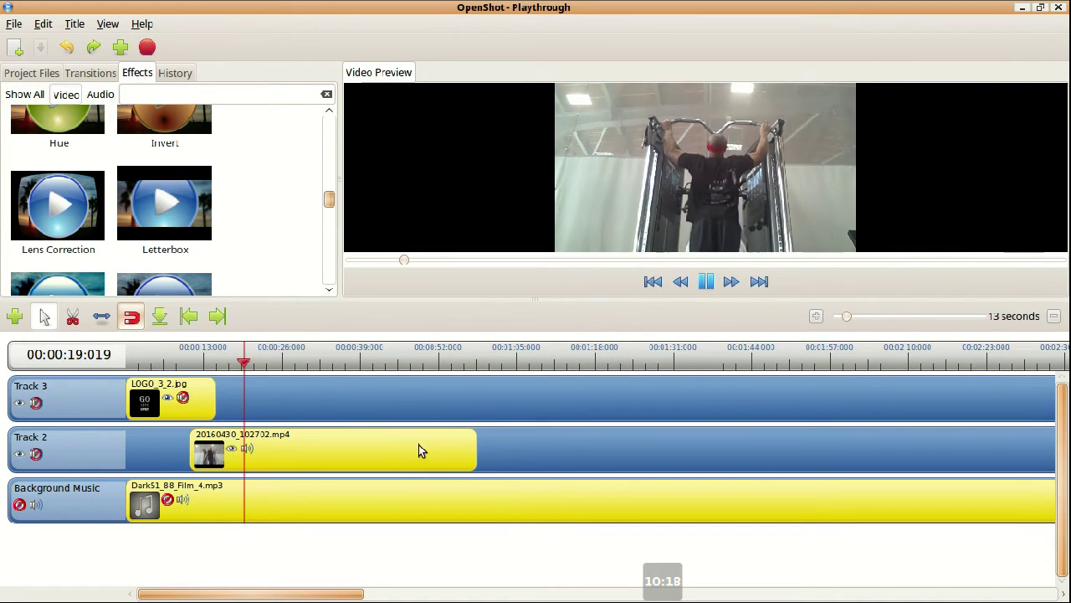
drag(418, 444, 402, 444)
click(196, 351)
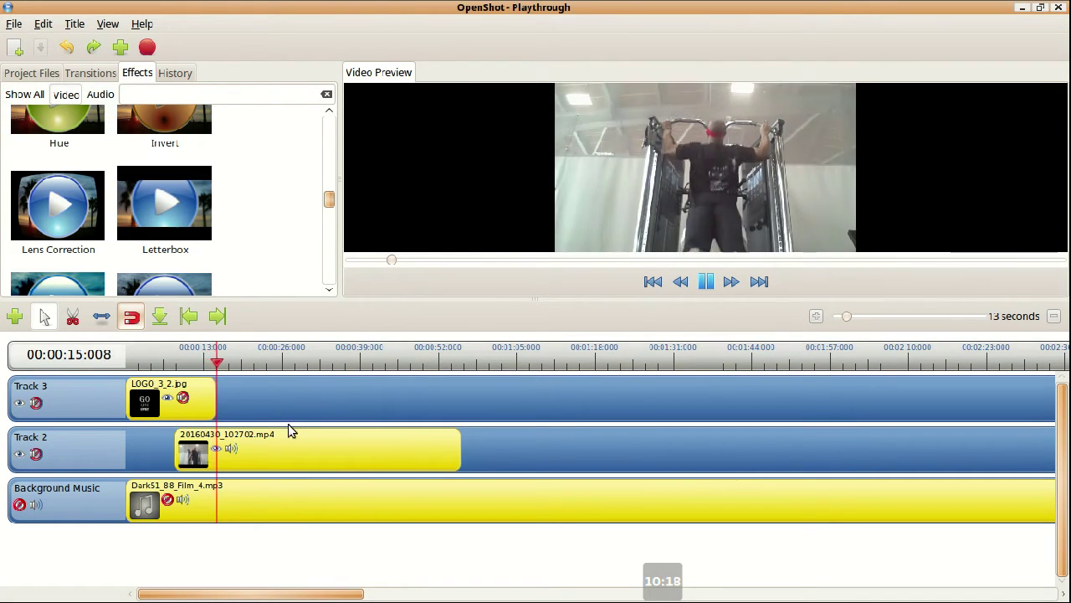
drag(287, 428, 292, 430)
drag(227, 369, 201, 361)
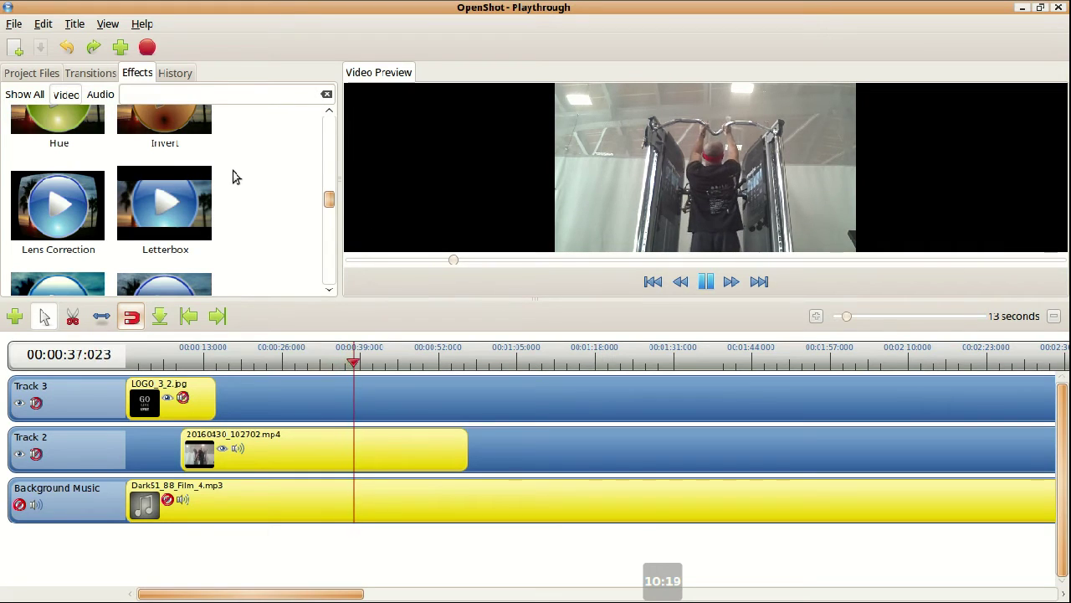
- Switch from the Transitions list to the Project Files list of media
click(106, 81)
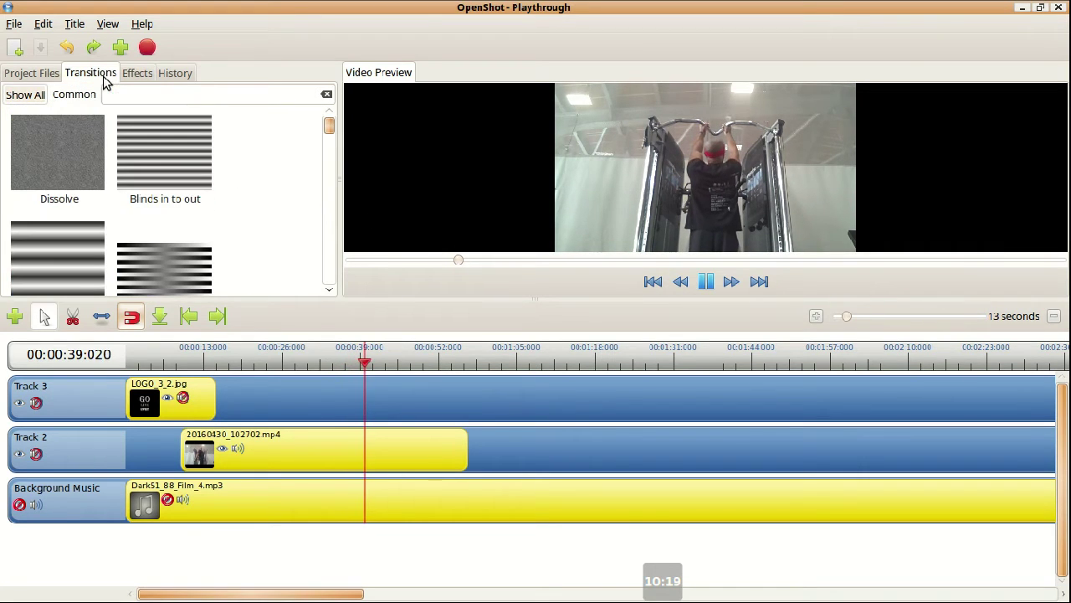
click(46, 78)
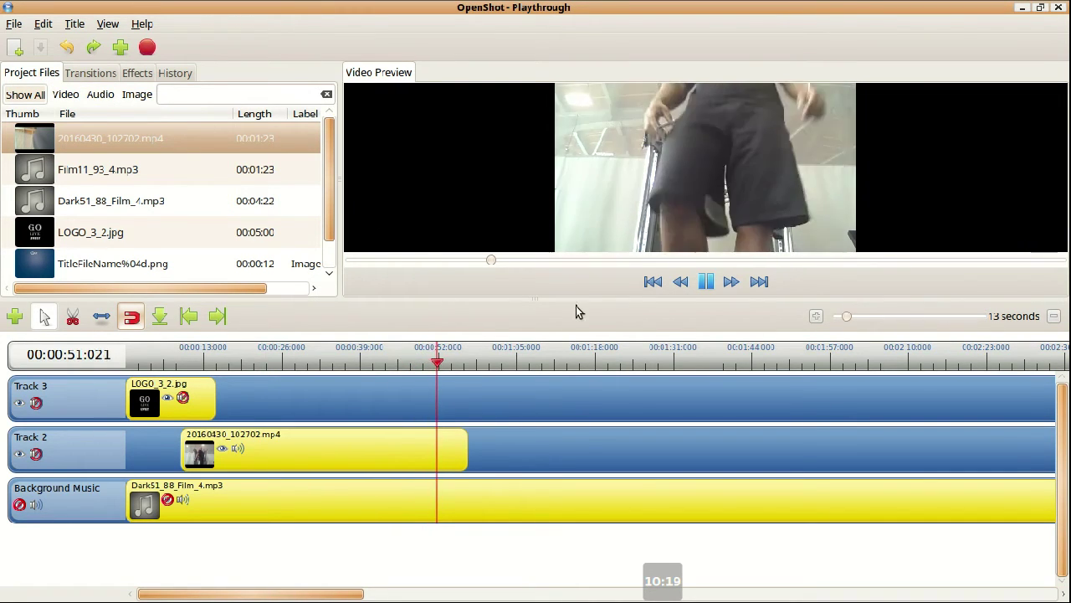
- Place a second LOGO_3_2.jpg copy on Track 3 near the gym clip's end
right_click(171, 394)
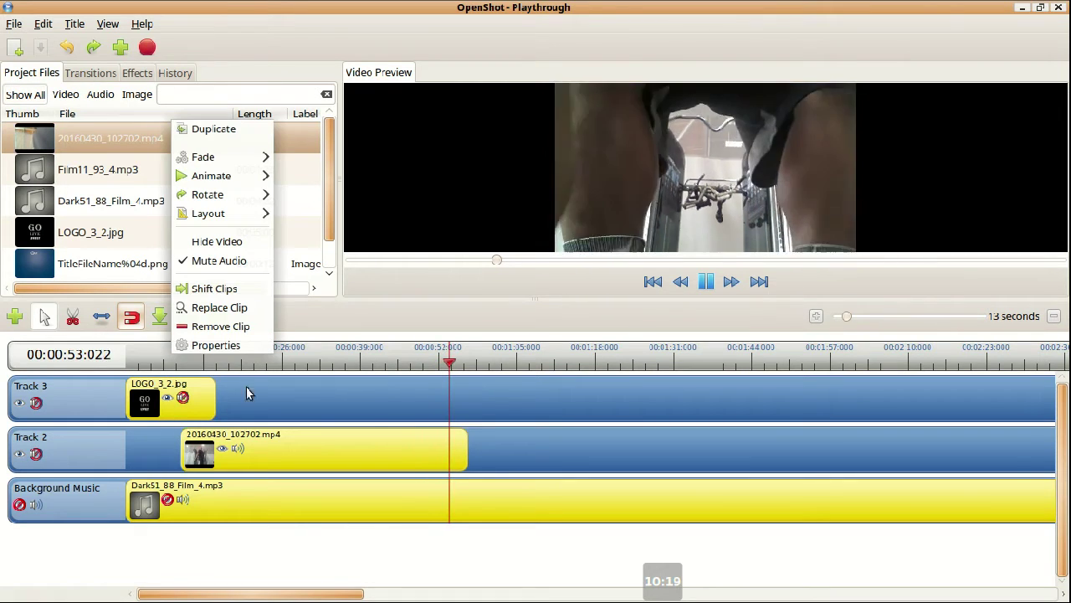
click(124, 139)
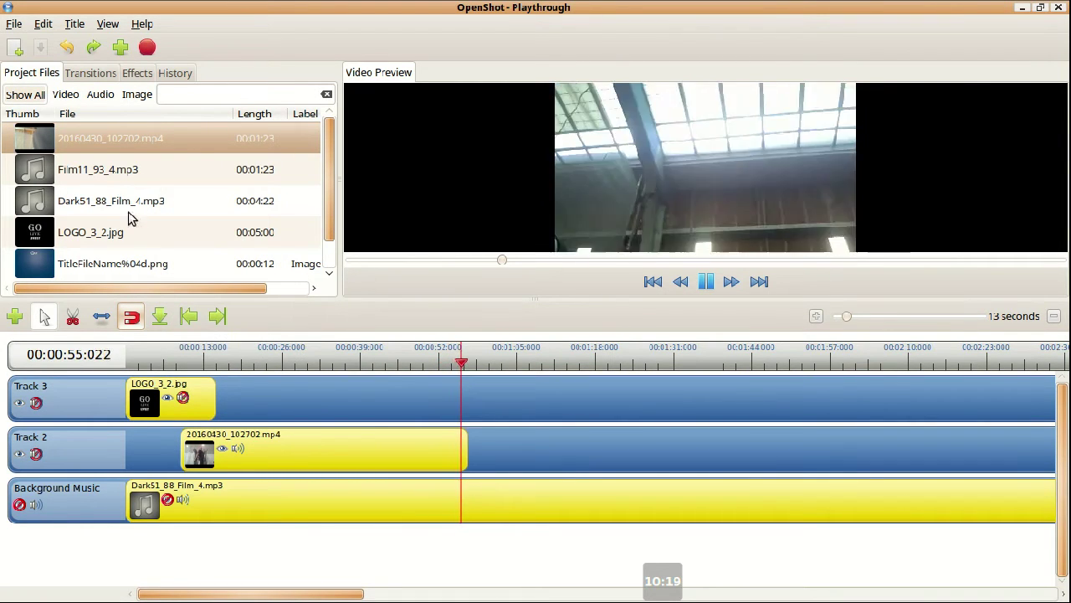
drag(119, 226, 478, 405)
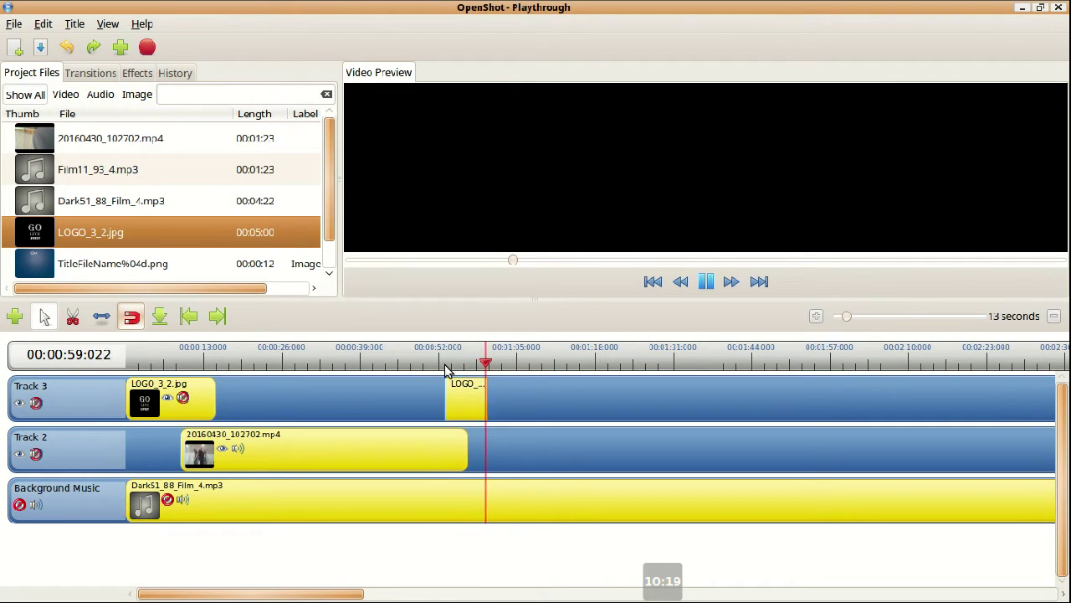
click(91, 73)
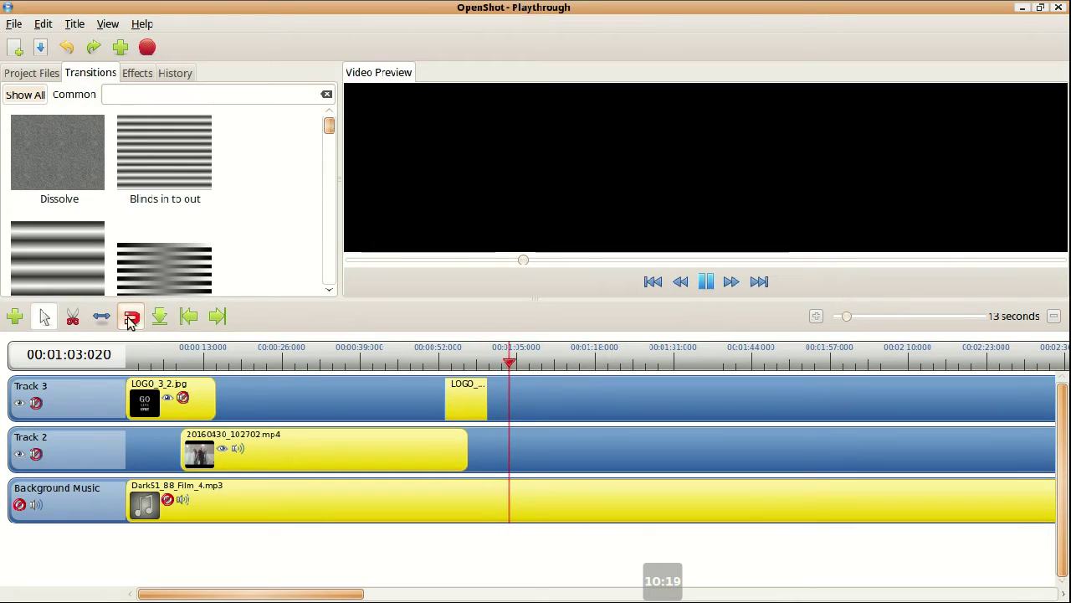
- Cut the Background Music clip at the playhead with the Razor and remove the leftover piece
click(73, 315)
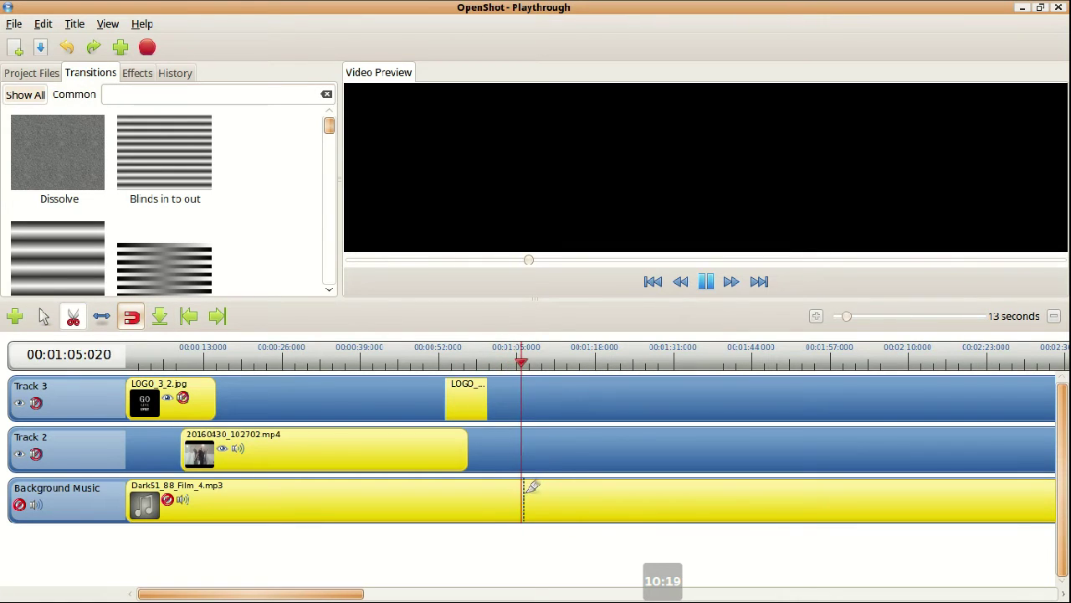
click(44, 316)
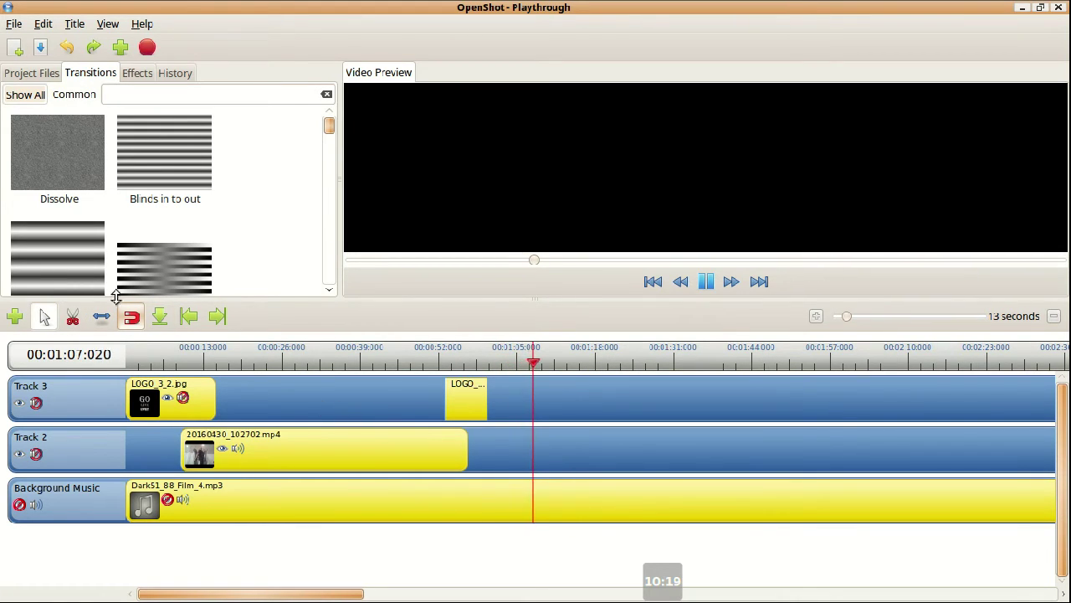
click(706, 282)
click(69, 313)
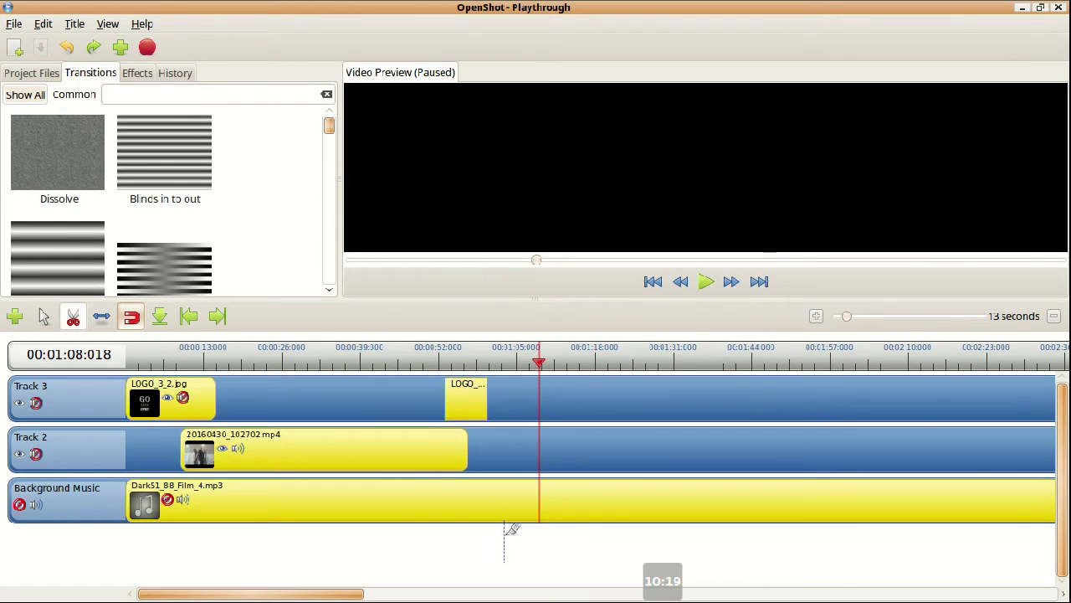
click(540, 489)
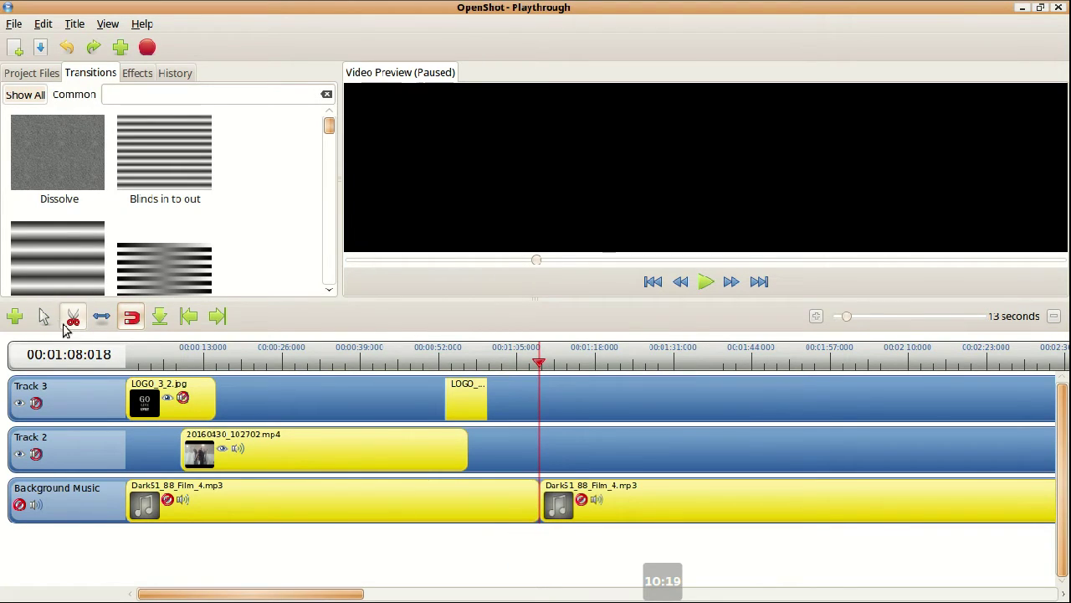
right_click(616, 506)
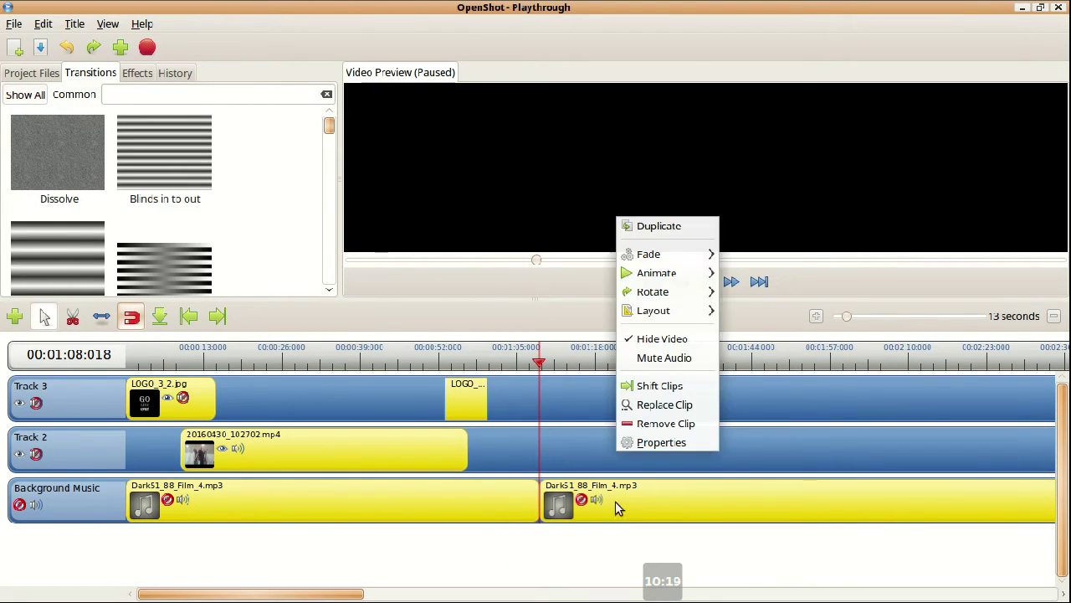
click(624, 425)
click(449, 361)
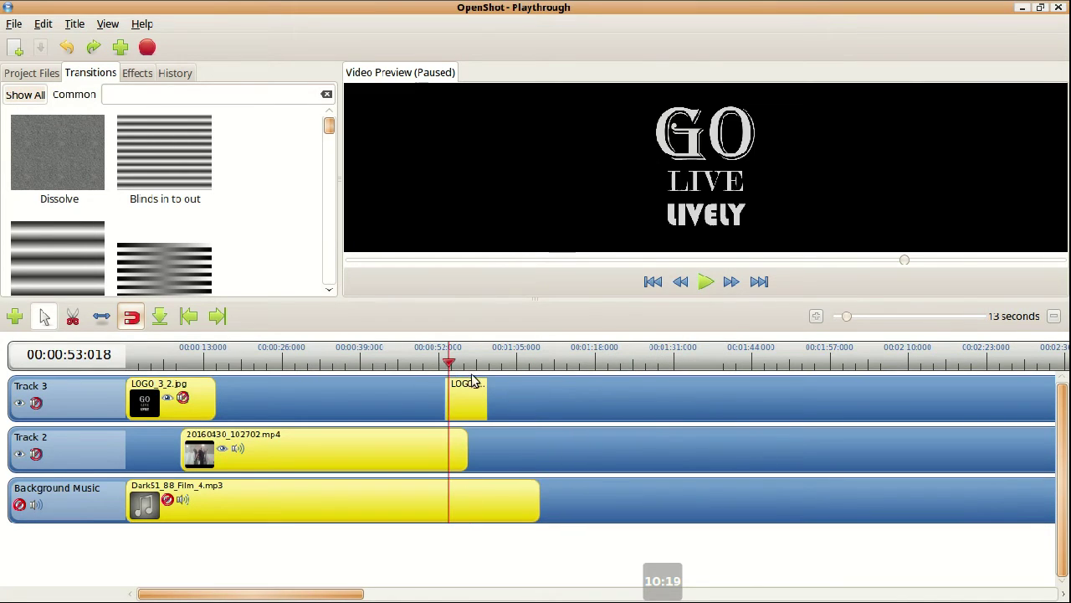
right_click(473, 394)
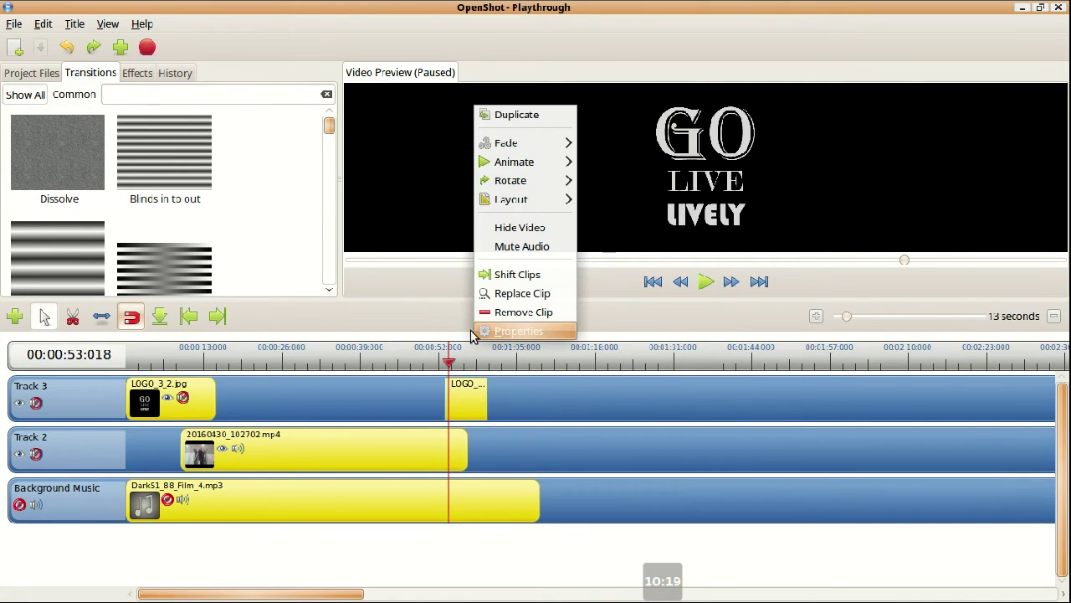
- Place Blinds sliding where the gym video meets the outro logo, nudging the logo earlier
click(92, 150)
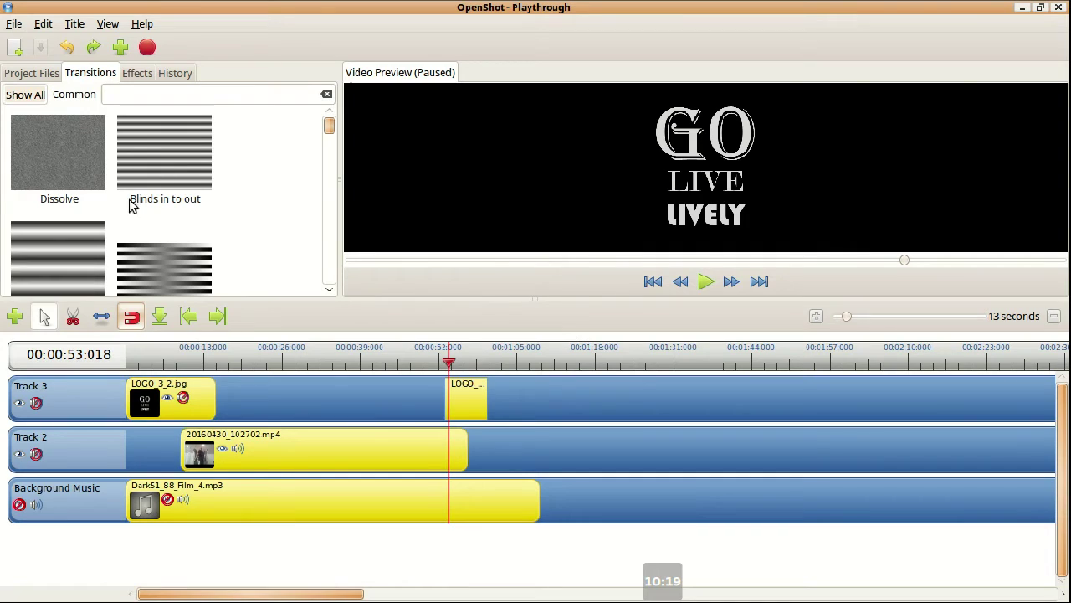
scroll(311, 235, down, 1)
scroll(229, 208, down, 2)
click(178, 151)
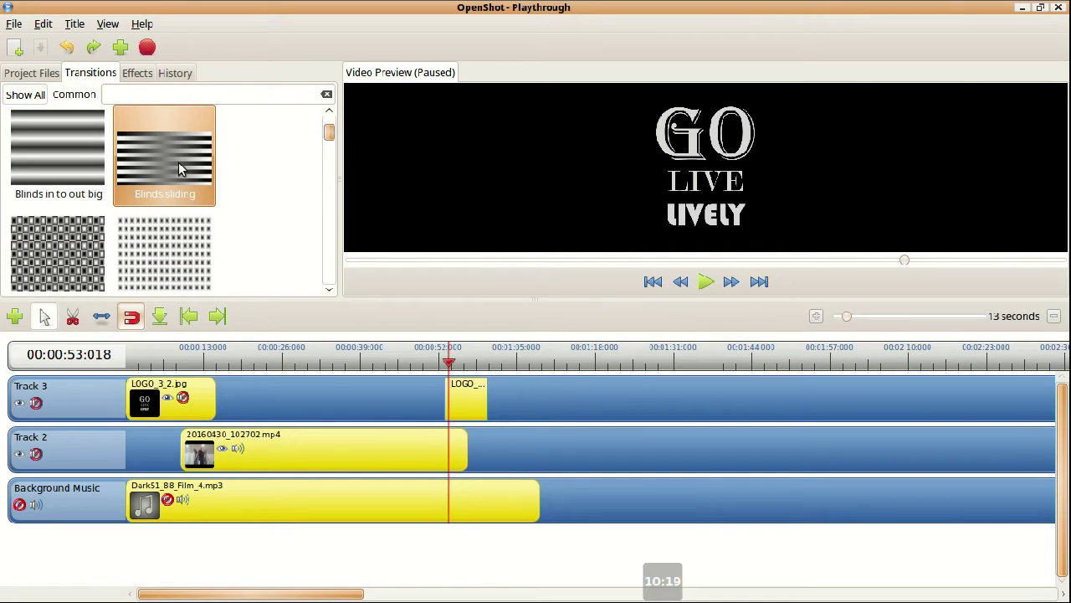
drag(417, 418, 477, 442)
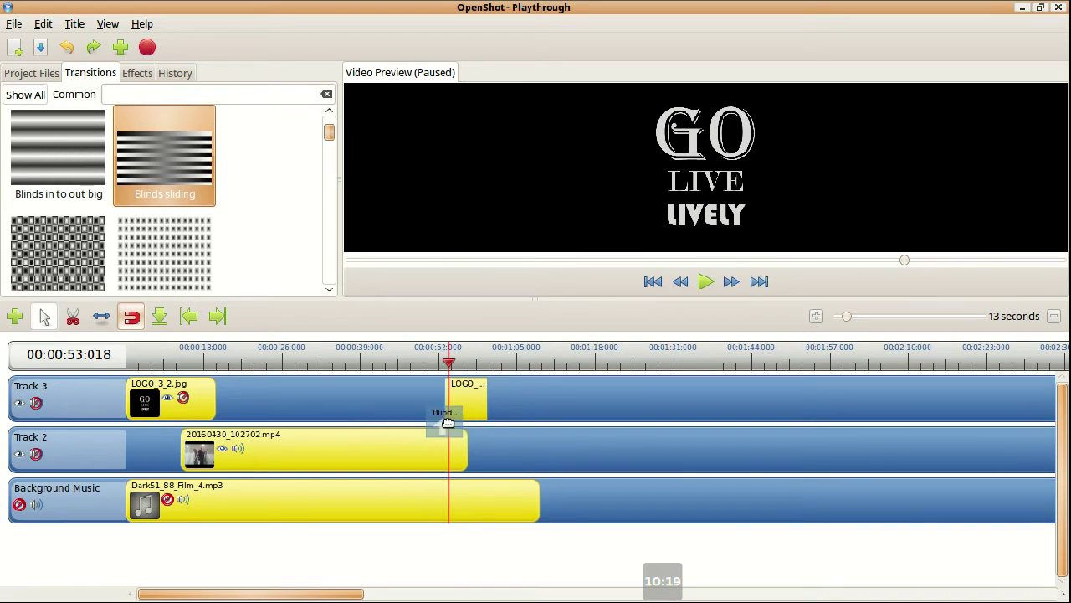
drag(459, 402, 453, 394)
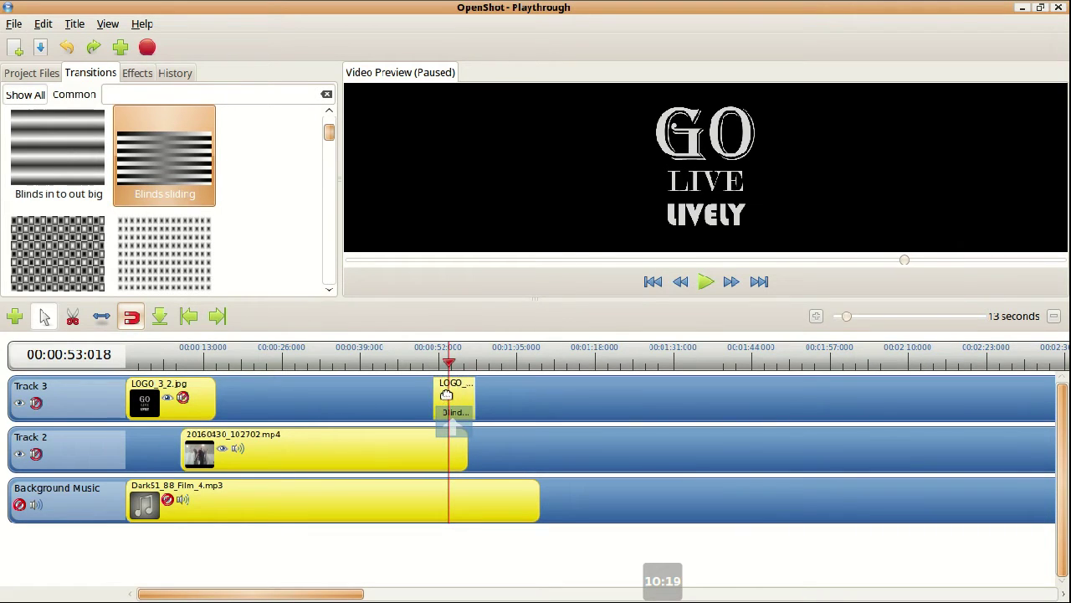
- Play through the Blinds sliding transition to preview it
click(433, 366)
click(707, 283)
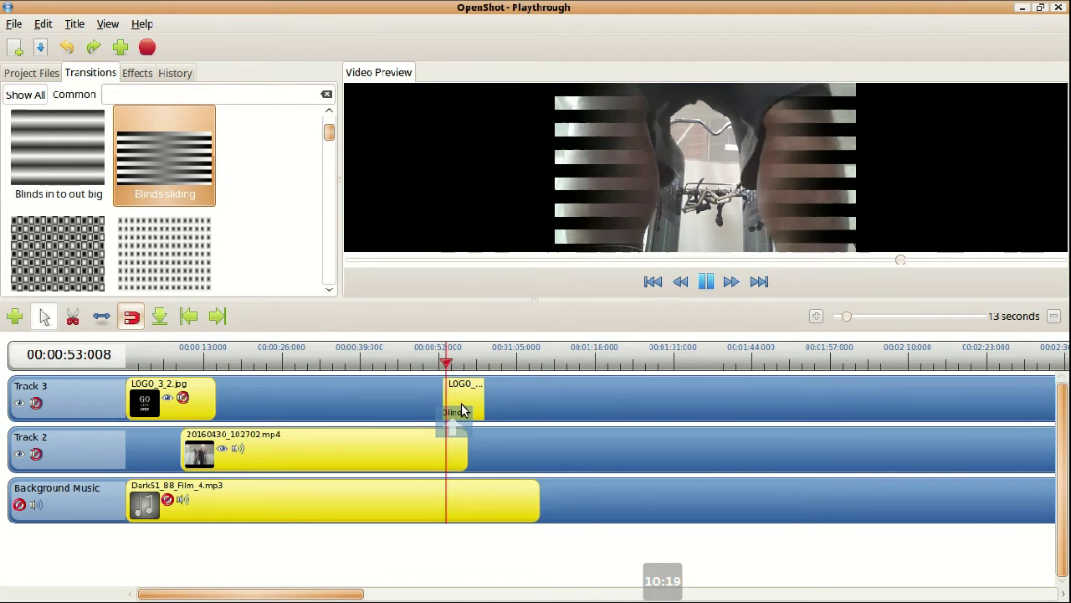
scroll(461, 403, up, 3)
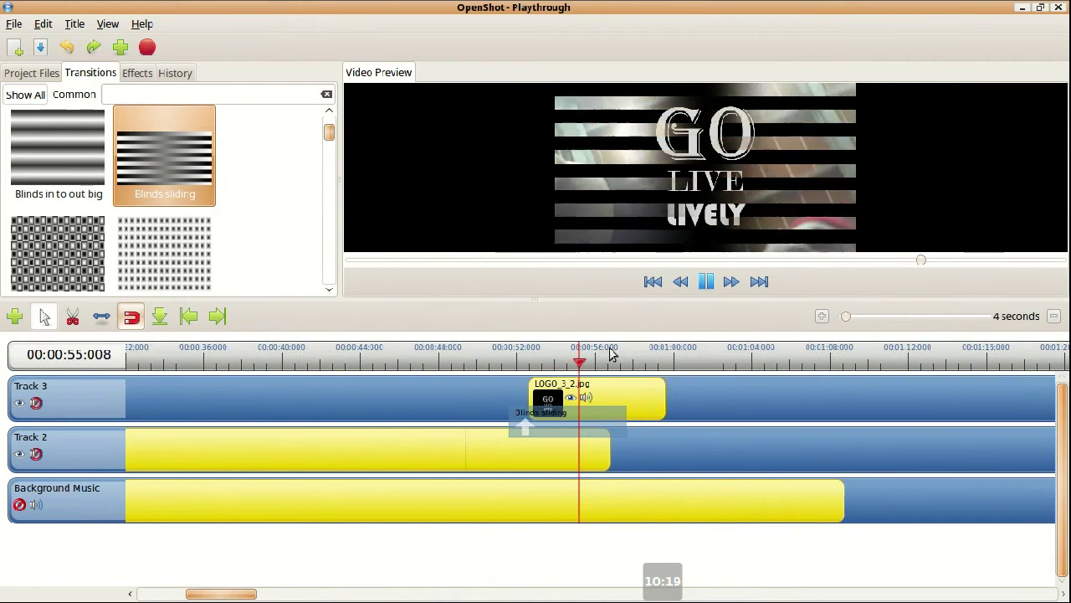
key(space)
- Replay the transition several times, nudging the outro logo slightly later
mouse_move(584, 365)
mouse_down()
mouse_move(498, 366)
mouse_move(606, 390)
mouse_move(537, 402)
mouse_move(544, 413)
mouse_move(551, 390)
mouse_up()
click(491, 364)
key(space)
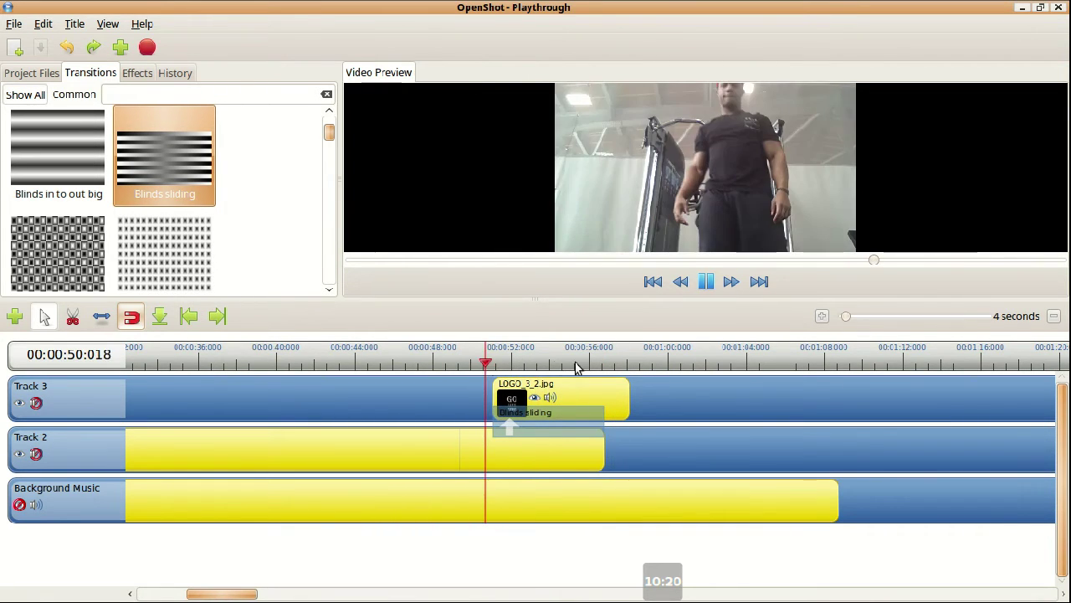
key(space)
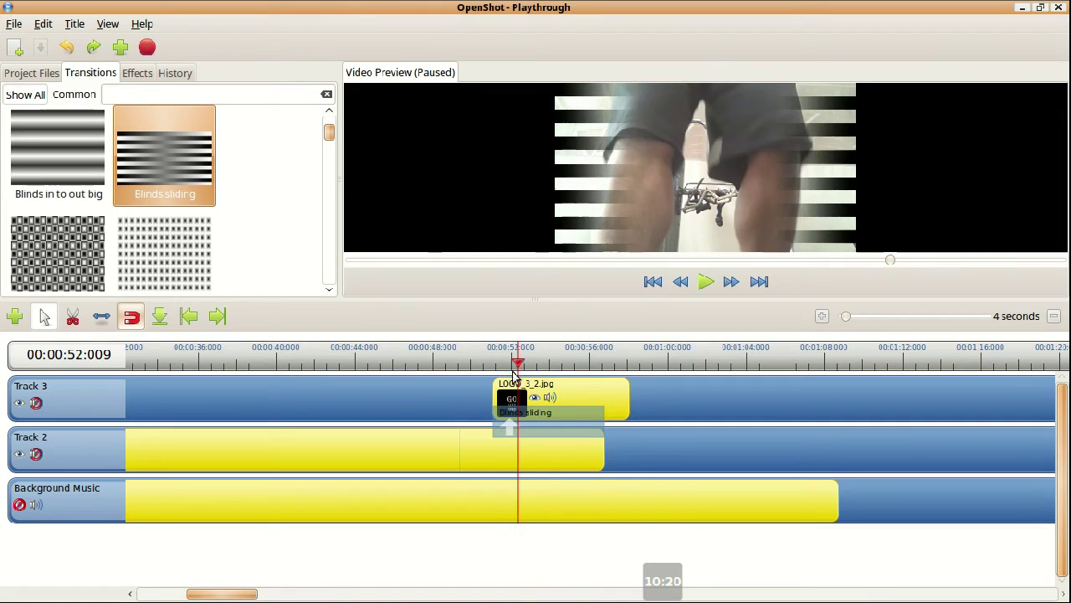
click(492, 363)
key(space)
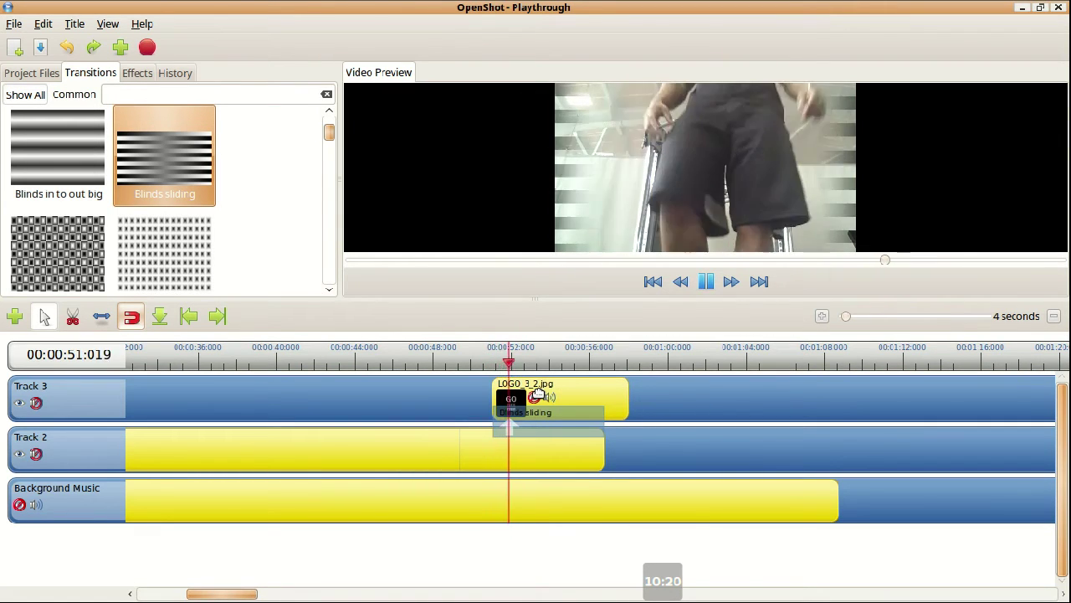
key(space)
drag(525, 383, 531, 382)
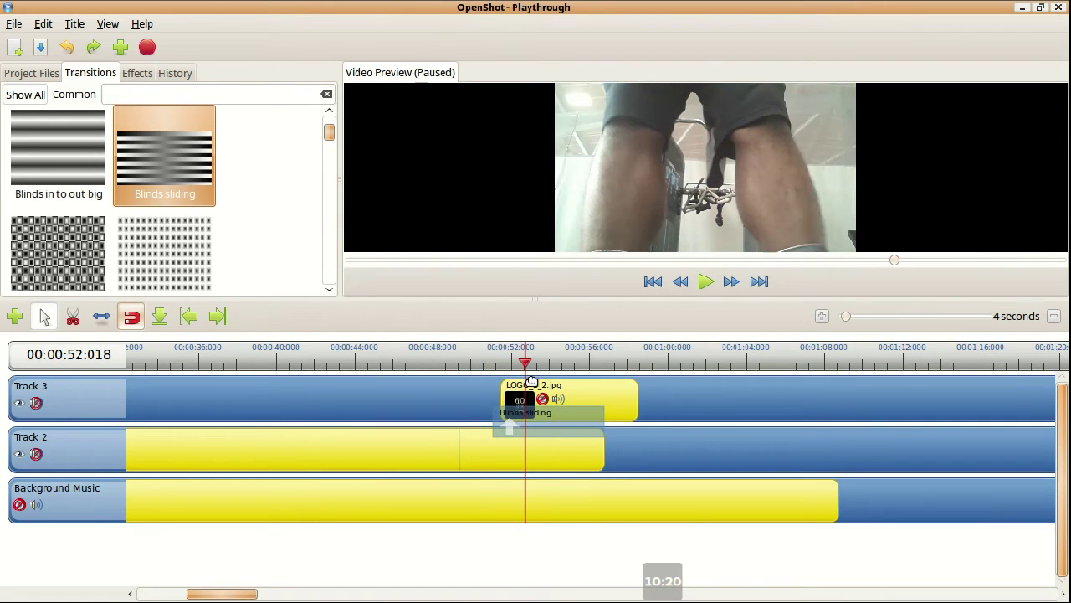
click(484, 361)
key(space)
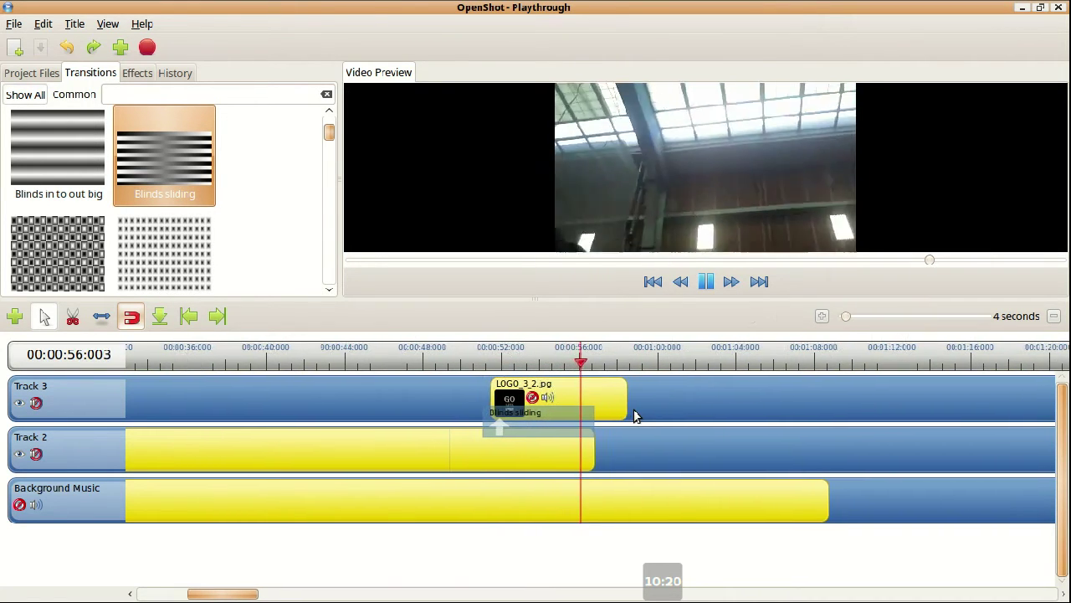
click(706, 281)
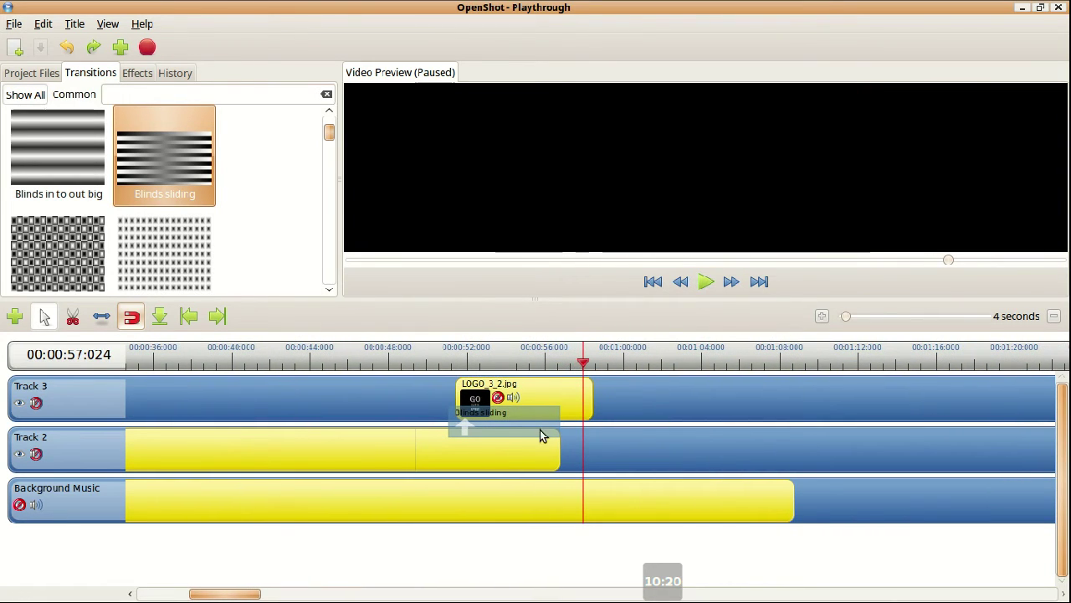
- Remove the Blinds sliding transition and re-add it under the logo clip
drag(540, 435, 508, 419)
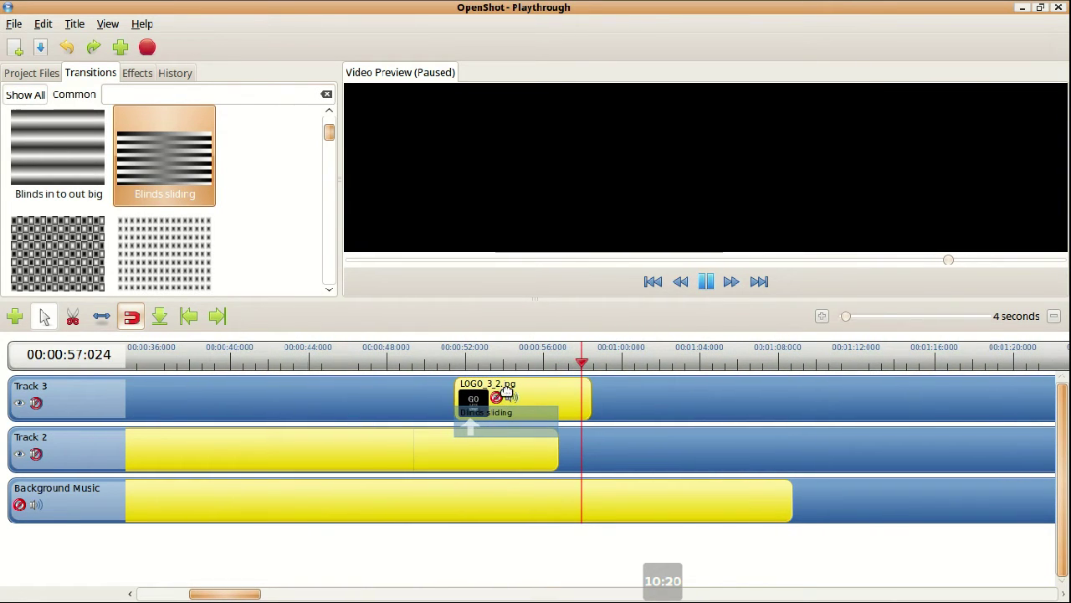
drag(456, 370, 540, 369)
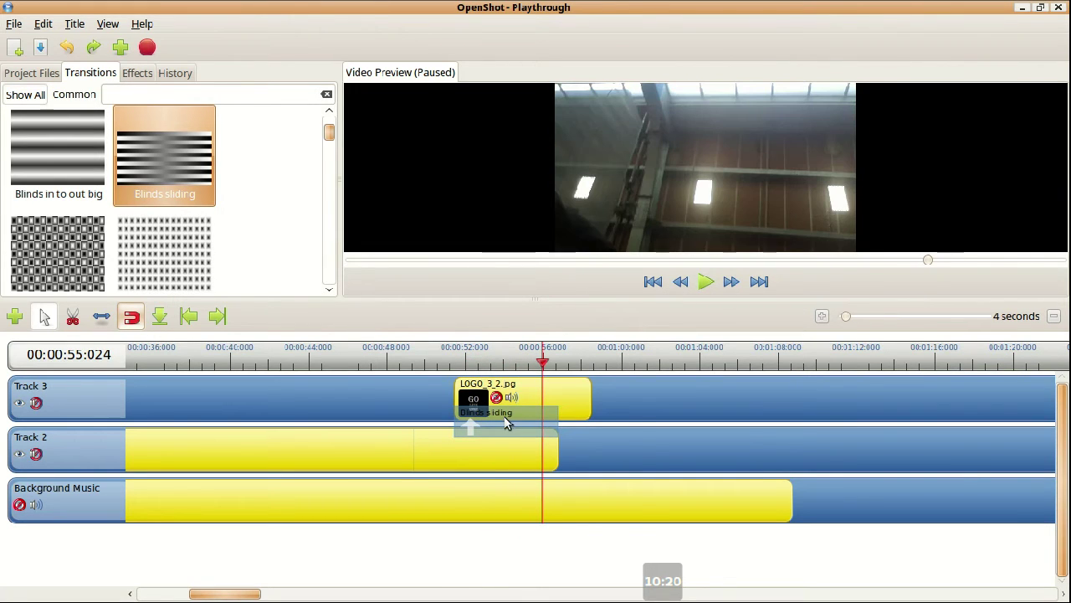
right_click(506, 422)
click(574, 521)
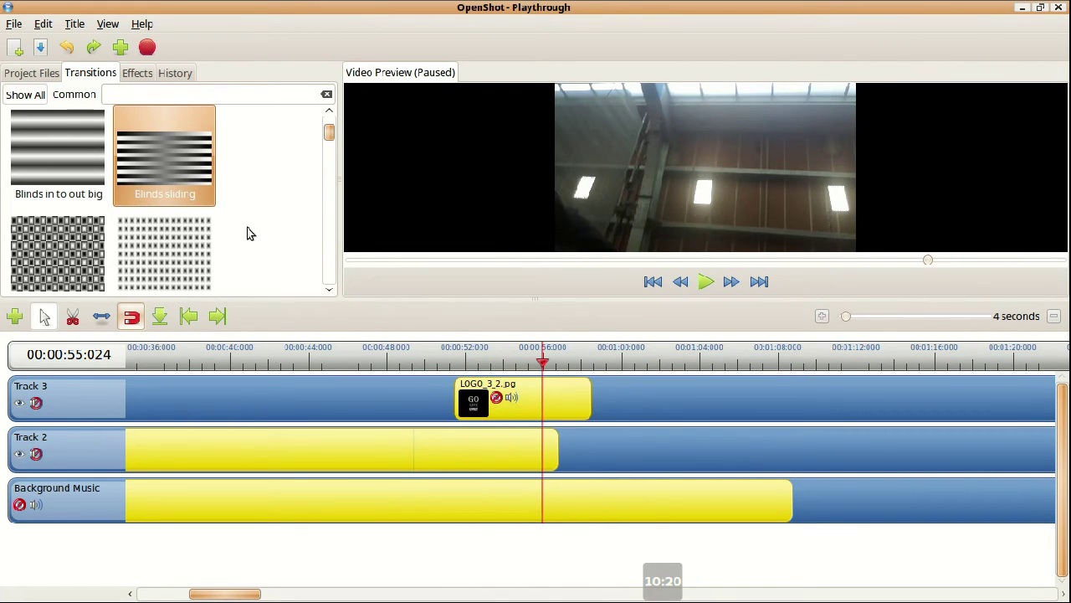
drag(354, 323, 513, 463)
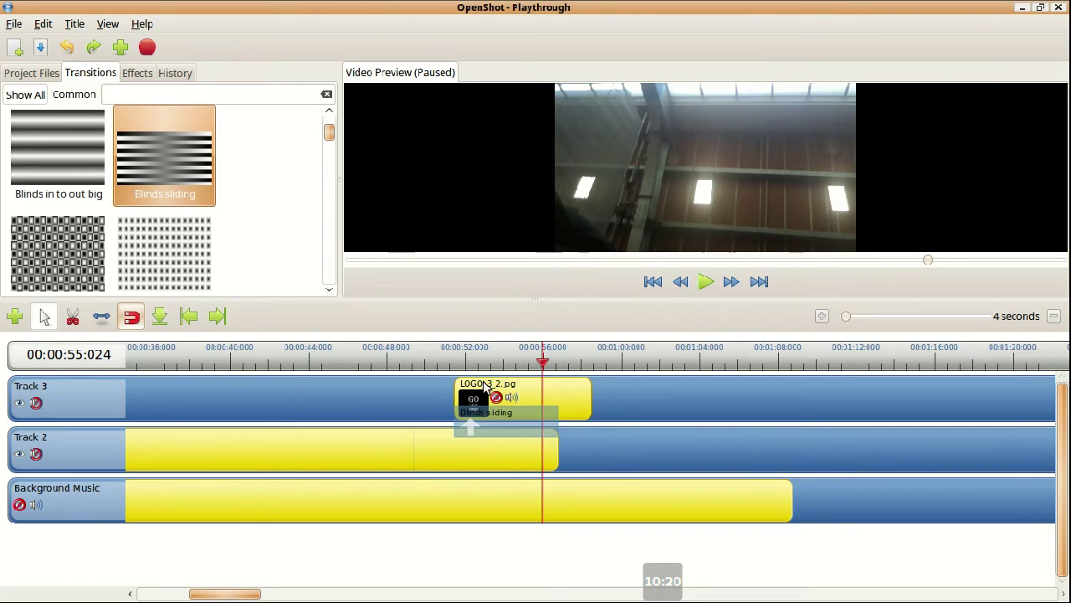
mouse_move(509, 370)
mouse_down()
mouse_move(573, 369)
mouse_move(580, 392)
mouse_up()
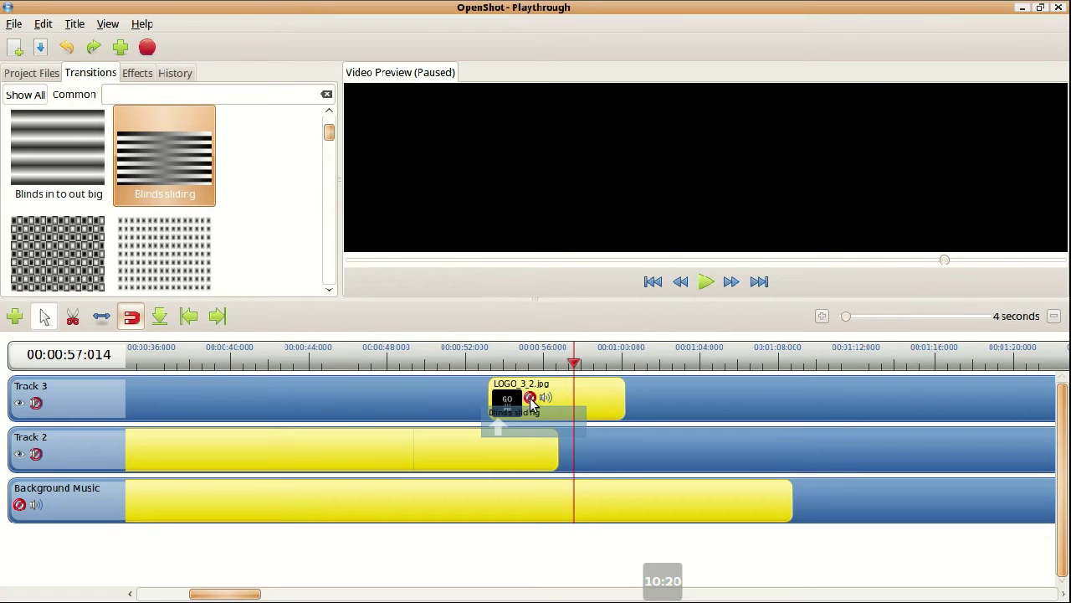
- Slide LOGO_3_2.jpg slightly left and play the blinds reveal into the logo
drag(501, 393, 478, 394)
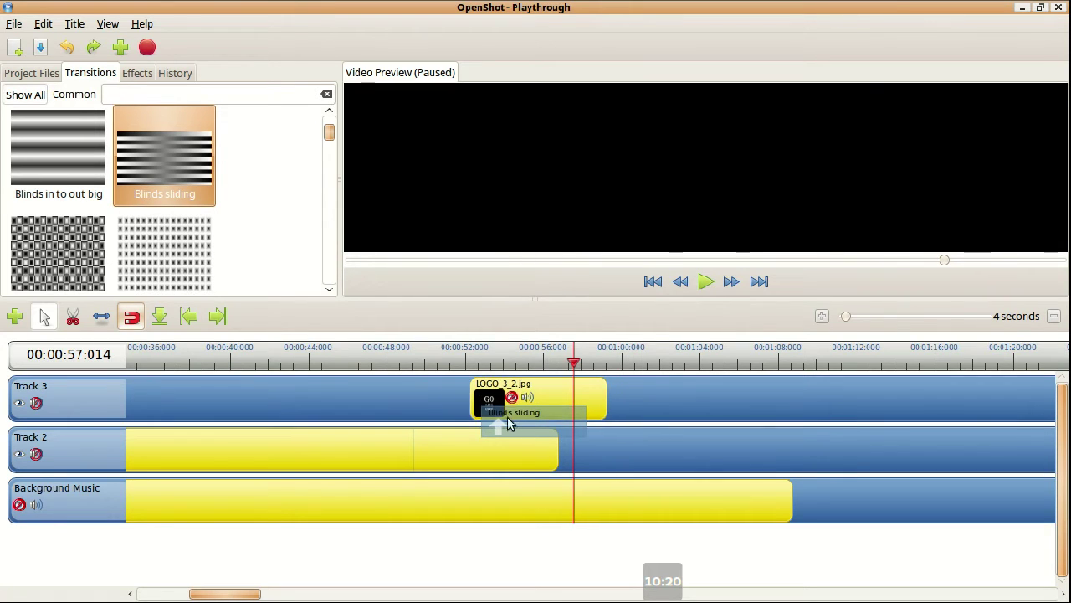
drag(548, 391, 538, 392)
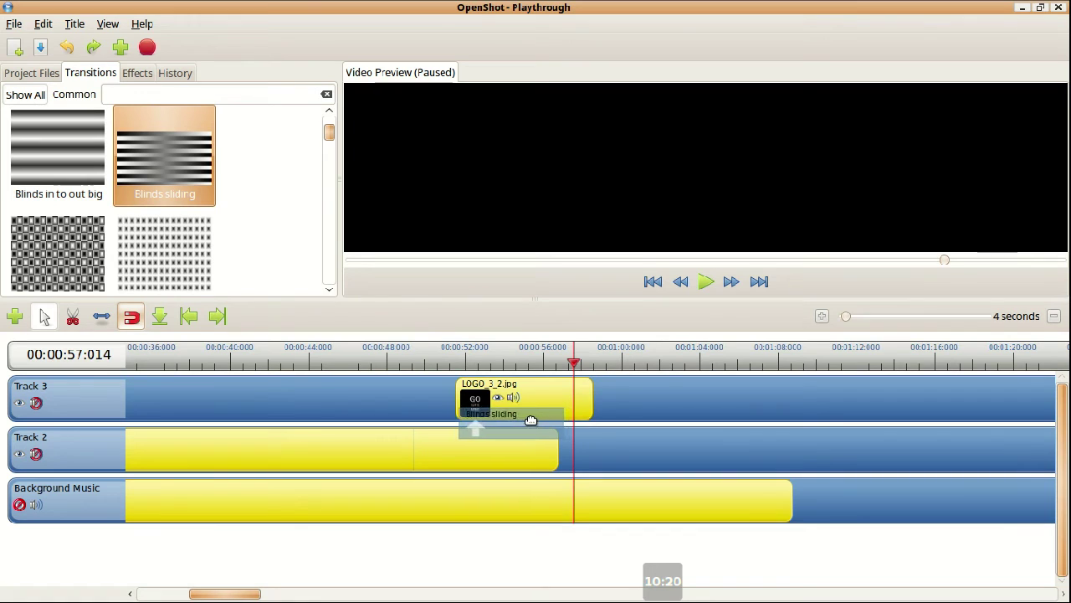
click(448, 366)
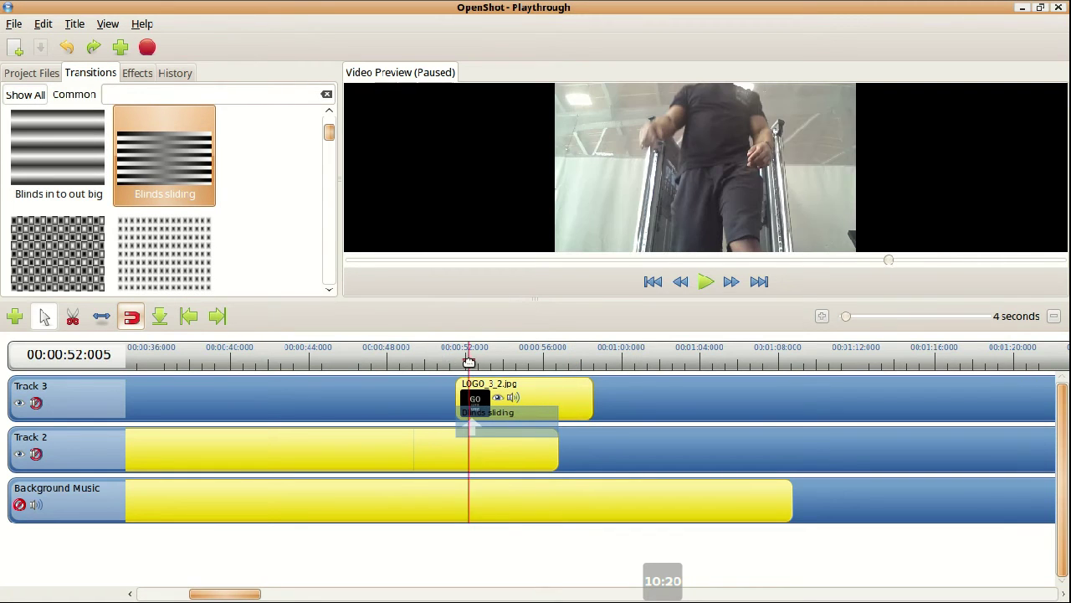
click(451, 362)
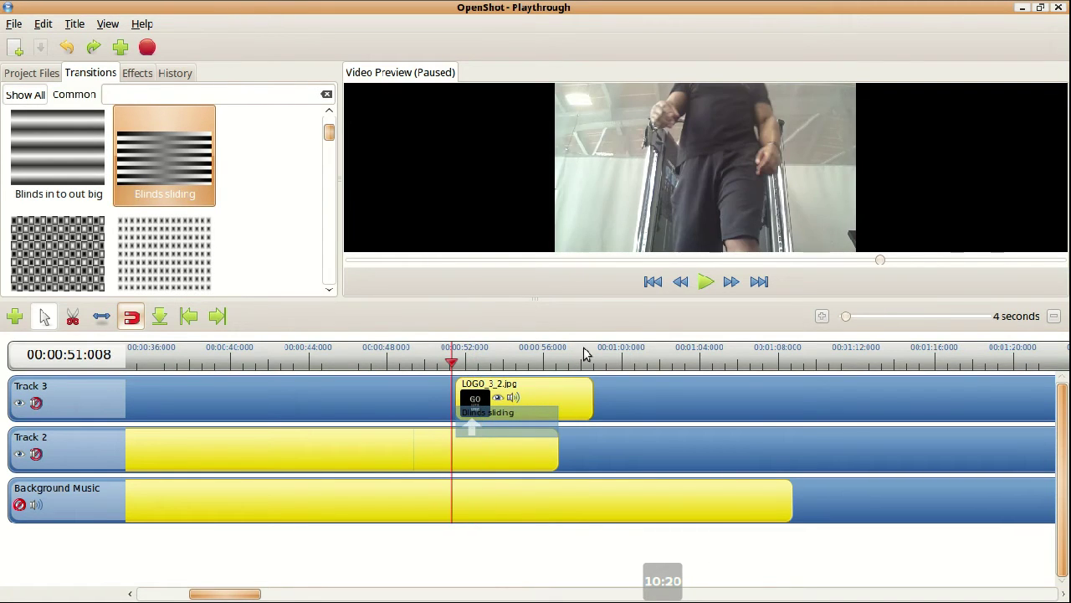
click(705, 282)
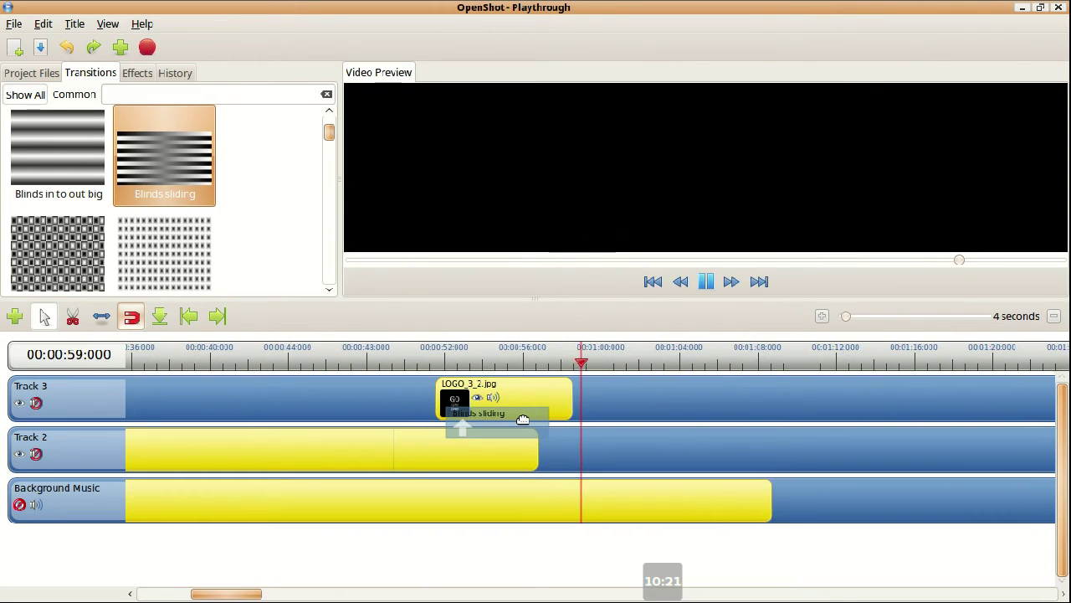
click(706, 281)
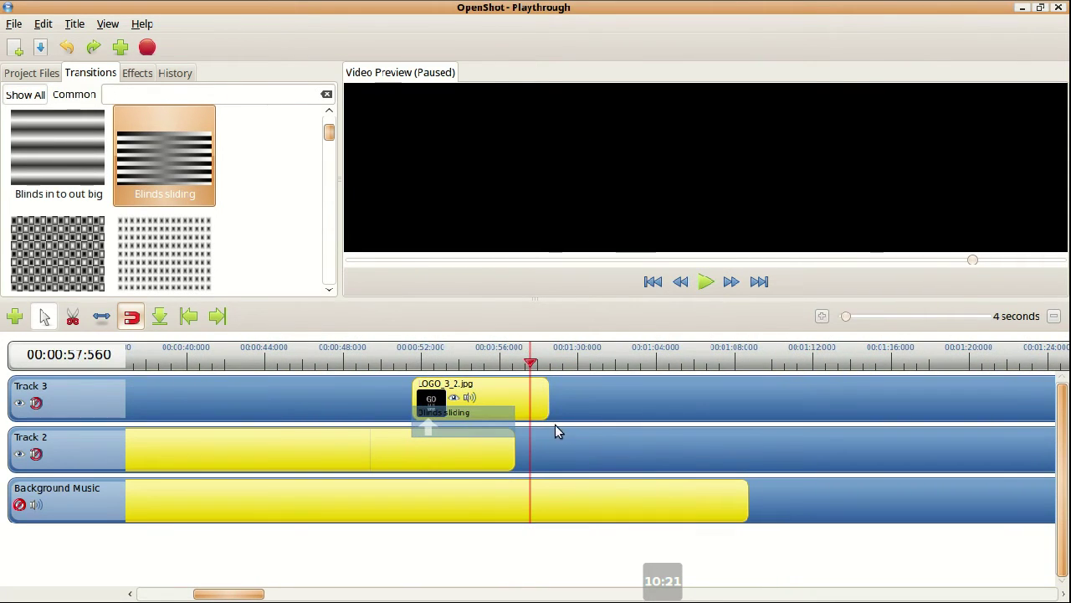
drag(517, 368, 431, 361)
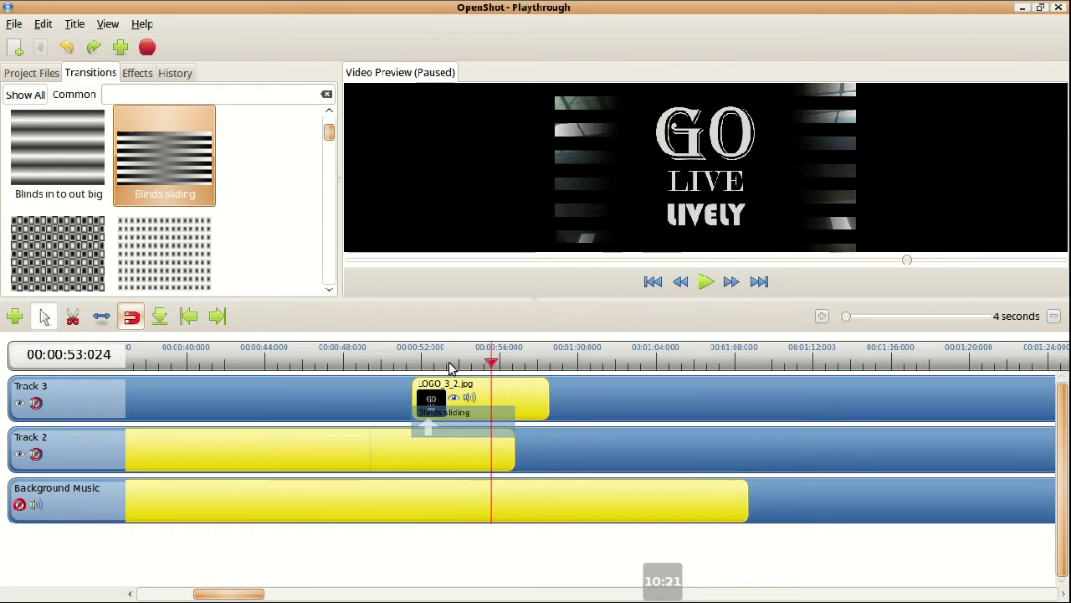
click(705, 283)
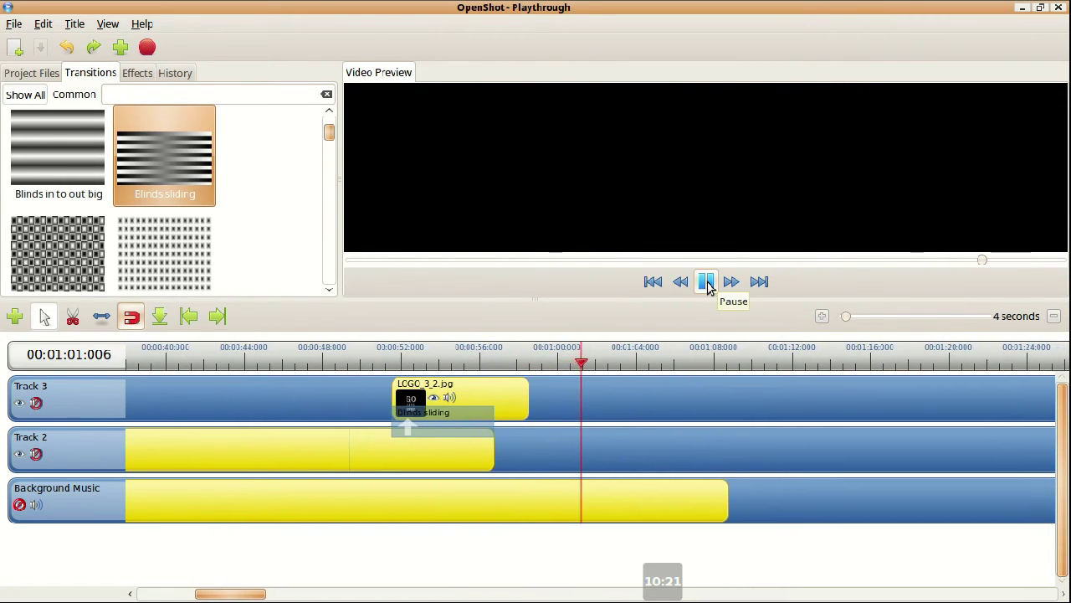
click(707, 285)
- Set the logo clip's Out time to 15 seconds in its Properties
right_click(463, 388)
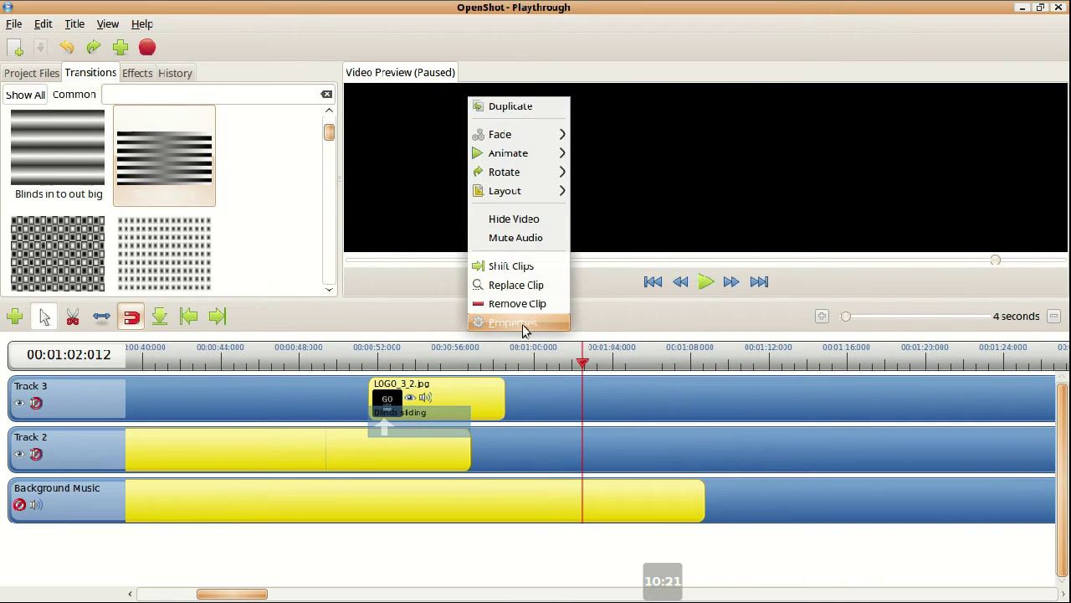
click(524, 323)
click(517, 158)
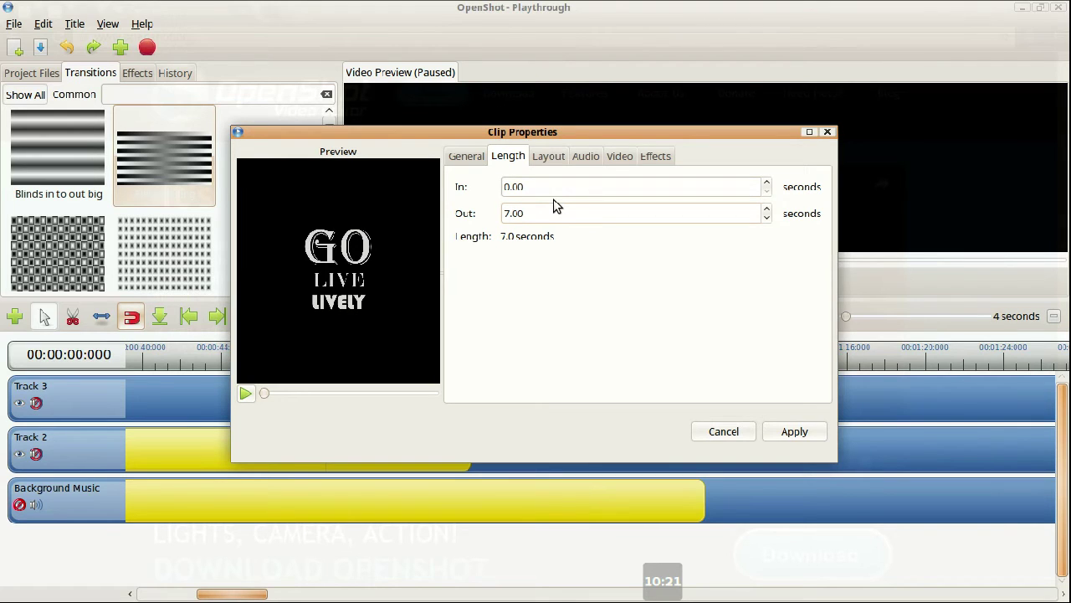
text(15)
click(782, 431)
- Enable a 2-second video Fade Out on the logo clip and play the ending
right_click(548, 410)
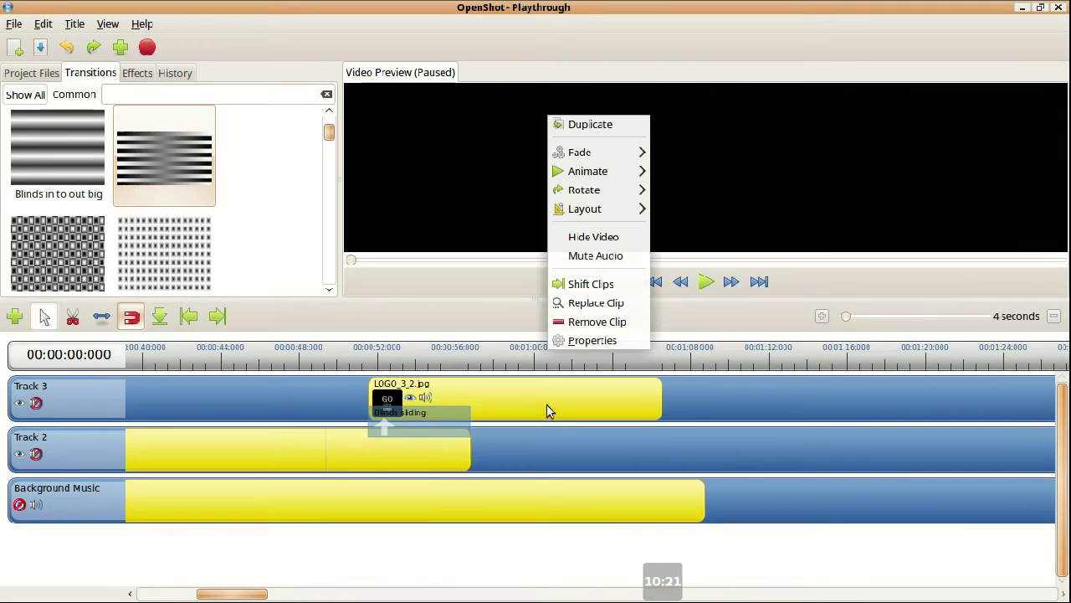
click(592, 340)
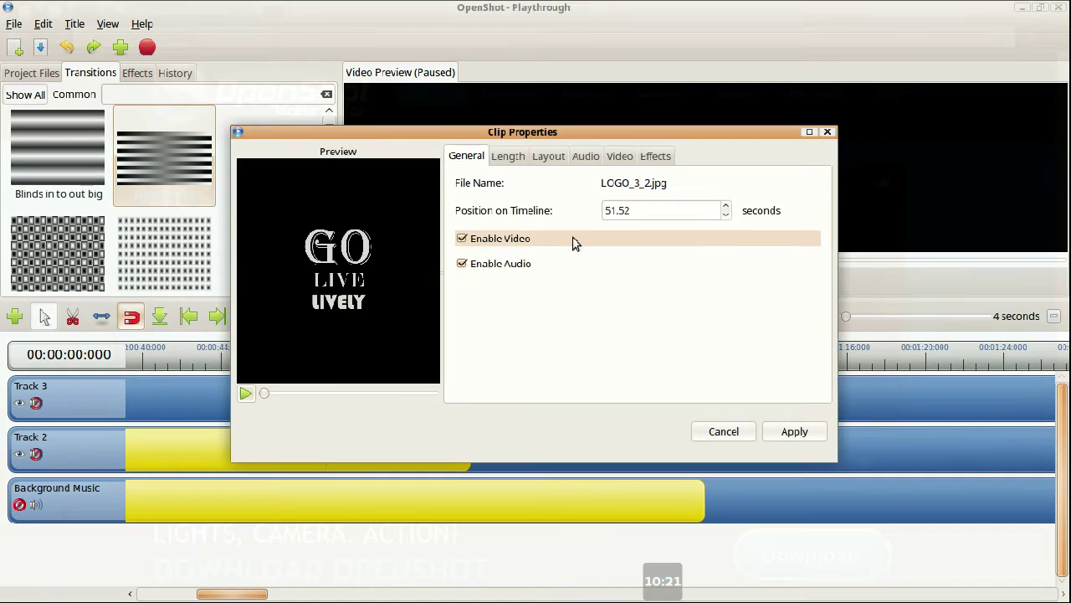
click(511, 158)
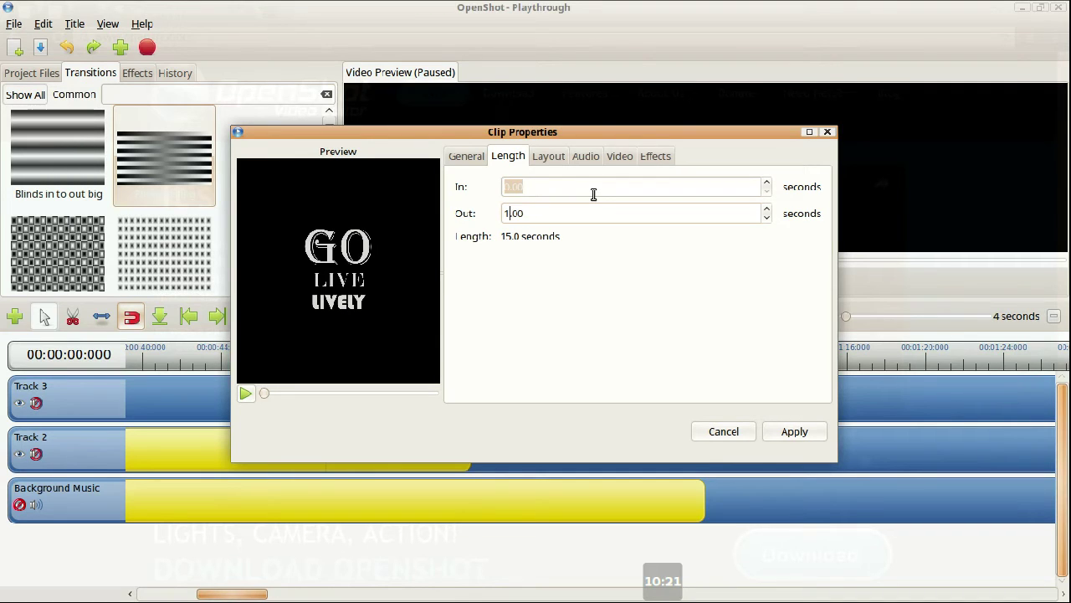
click(586, 158)
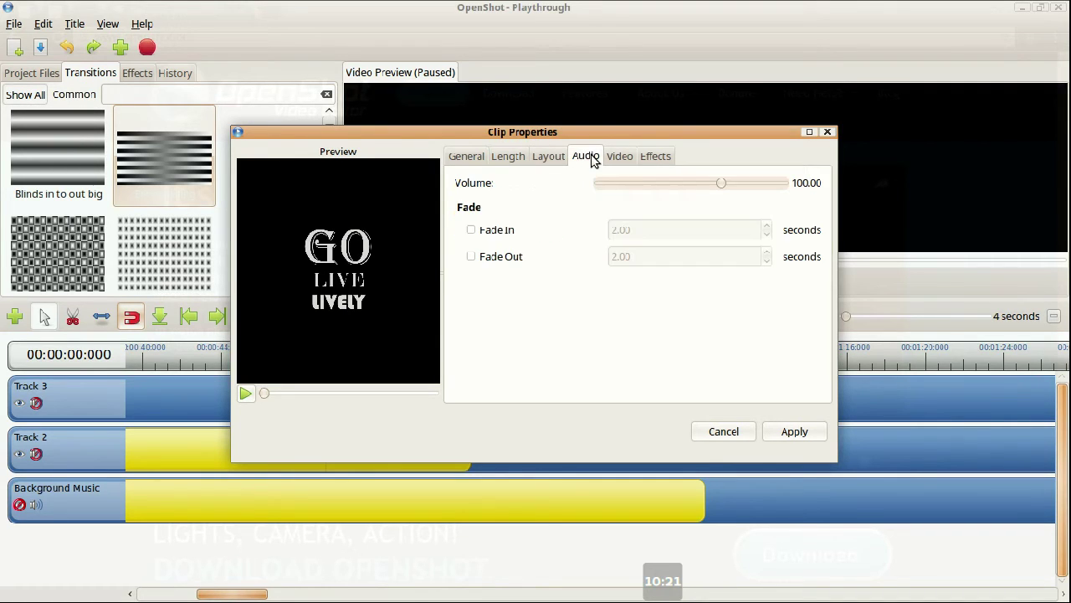
click(619, 159)
click(511, 368)
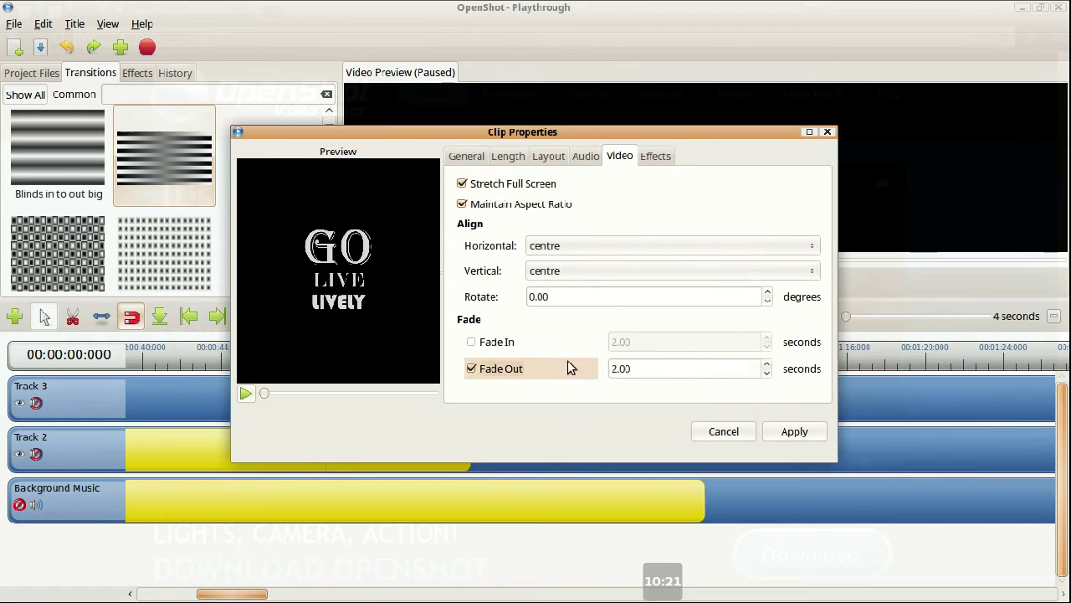
click(786, 430)
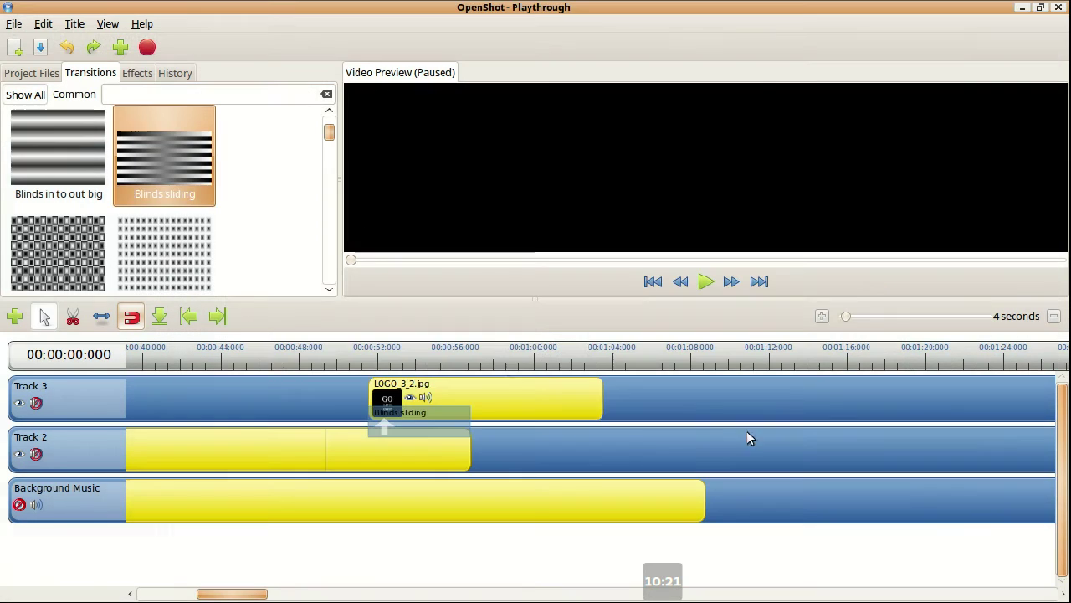
click(423, 356)
click(705, 281)
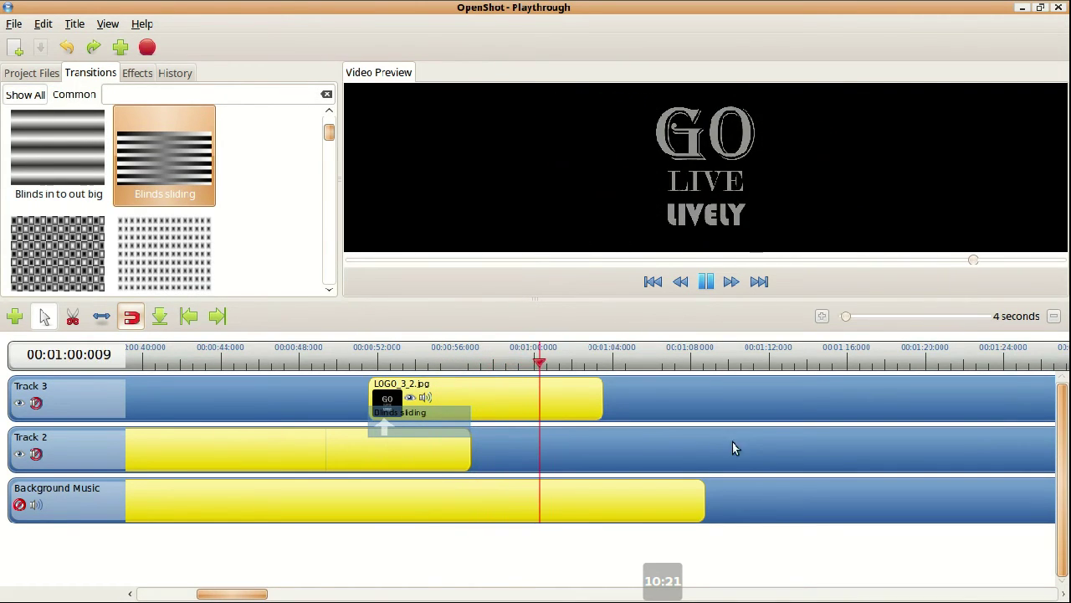
key(c)
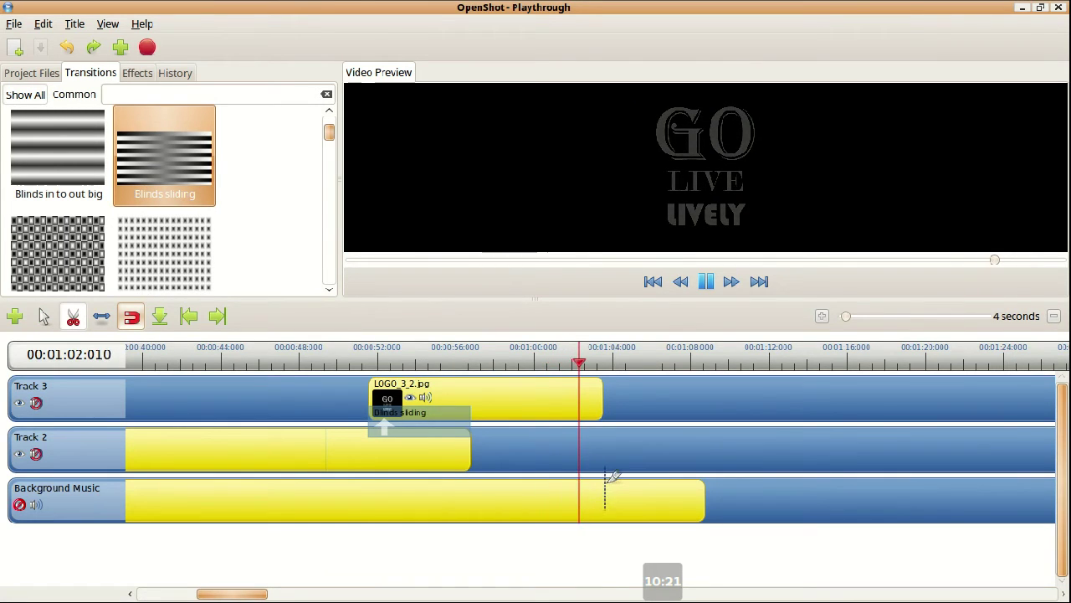
- Split the Background Music where the video ends and delete the remainder
click(705, 281)
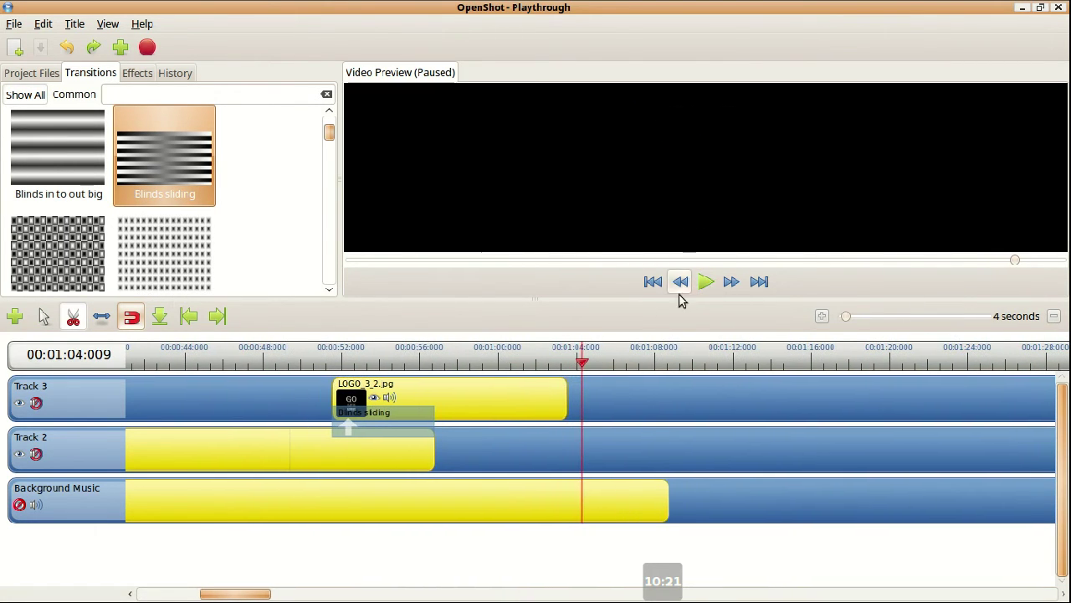
scroll(600, 469, up, 1)
scroll(601, 468, up, 2)
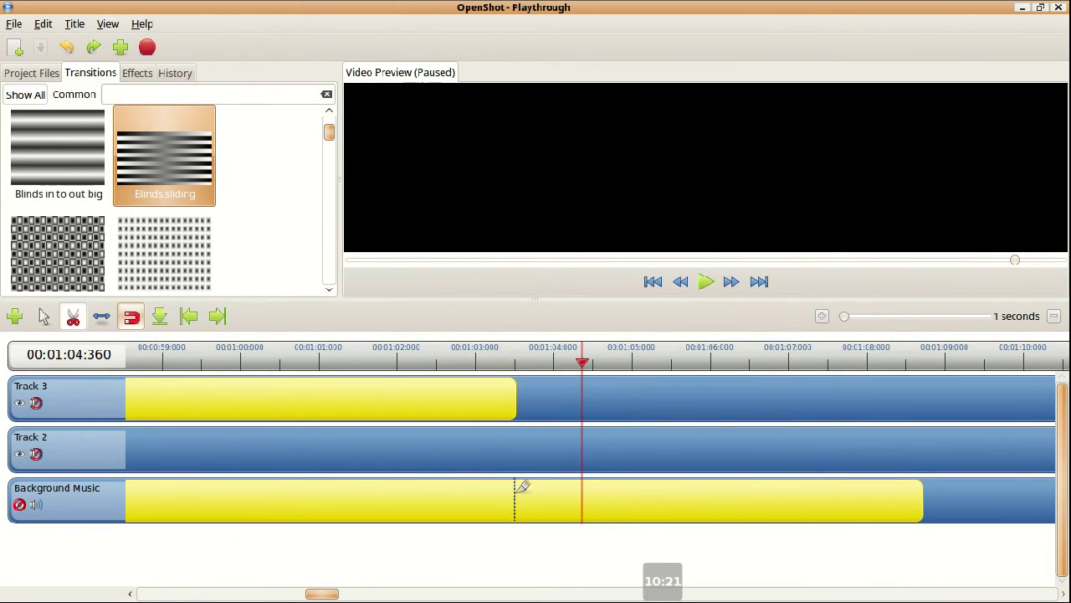
click(519, 491)
click(44, 315)
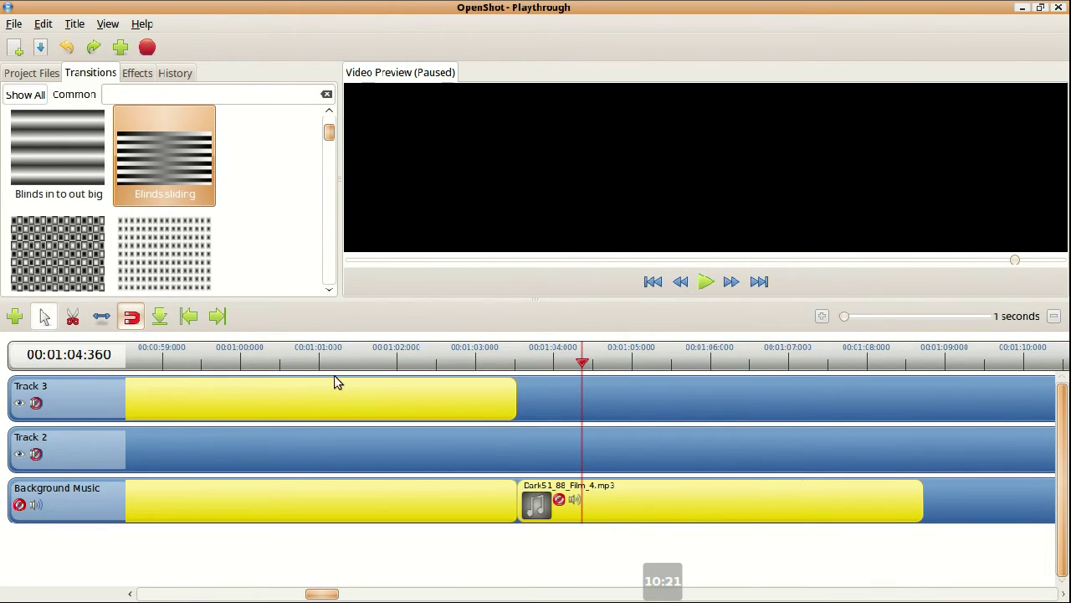
right_click(628, 510)
click(666, 421)
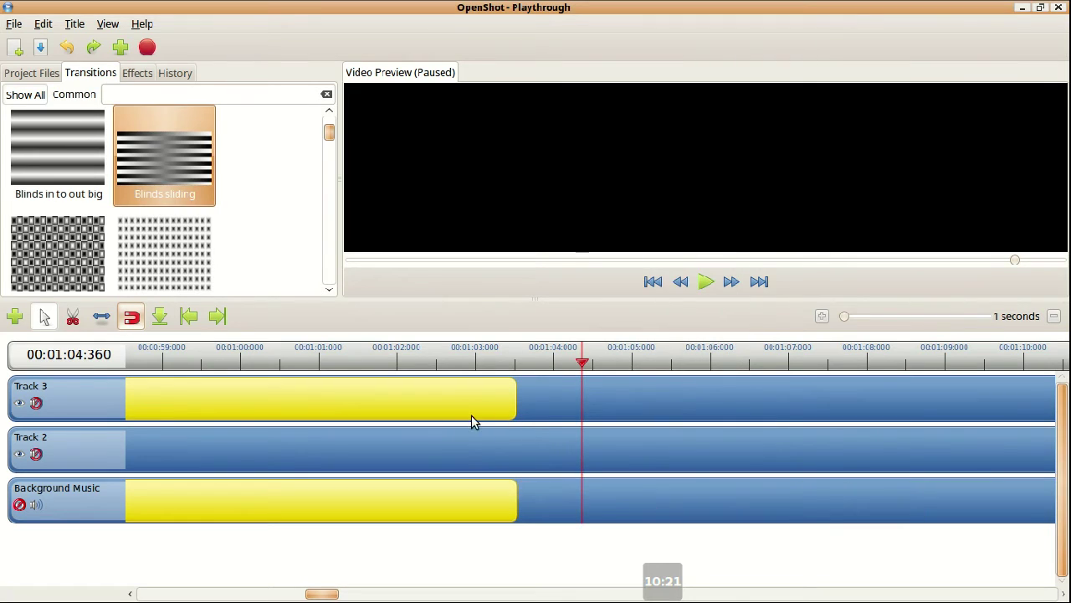
- Turn on an audio fade-out for the Background Music clip
click(531, 362)
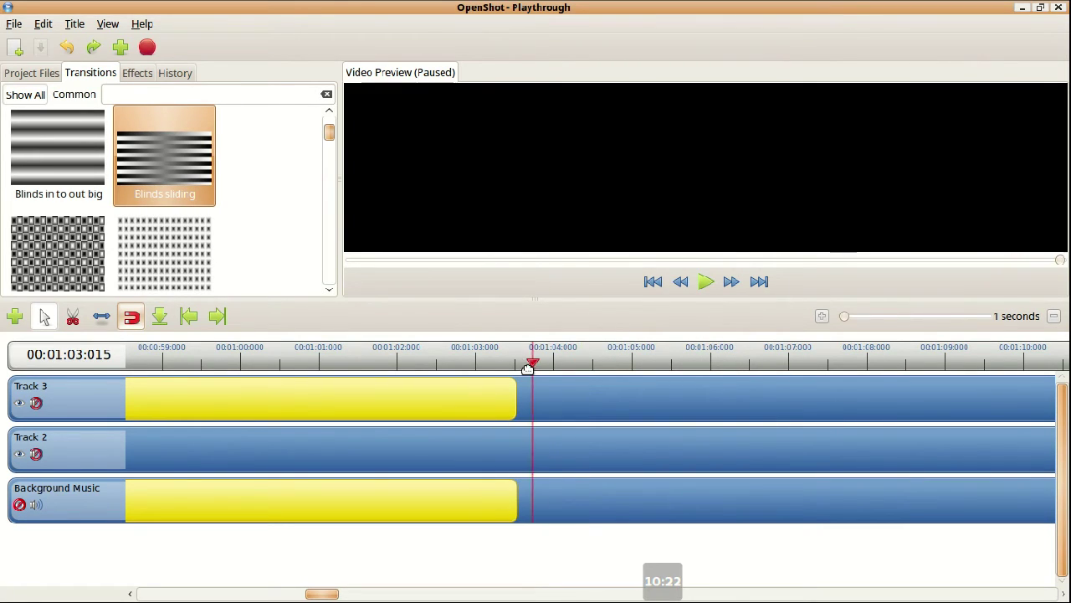
right_click(506, 495)
click(545, 436)
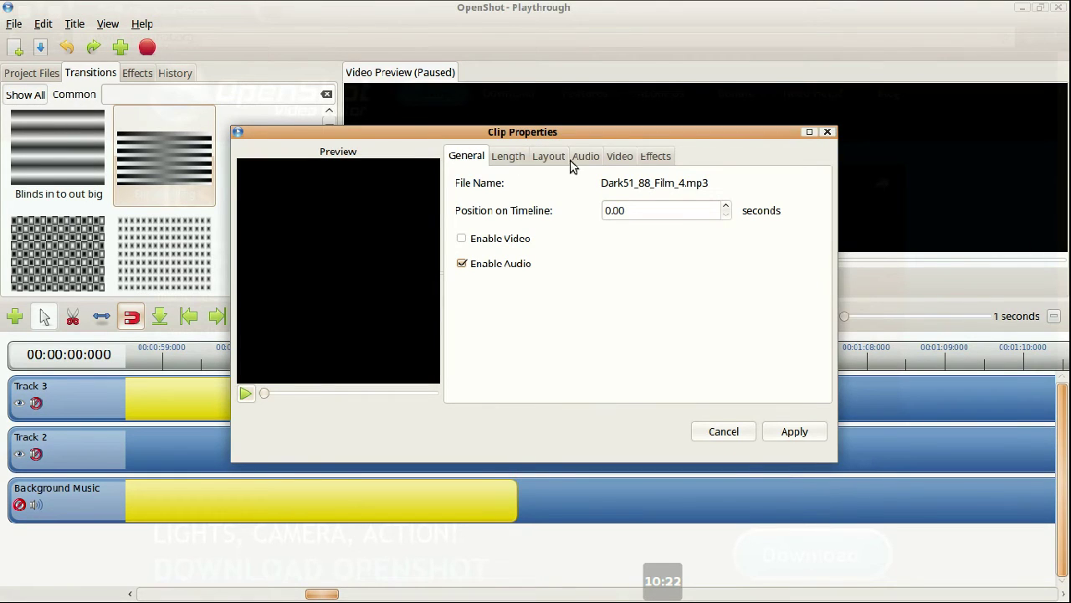
click(590, 159)
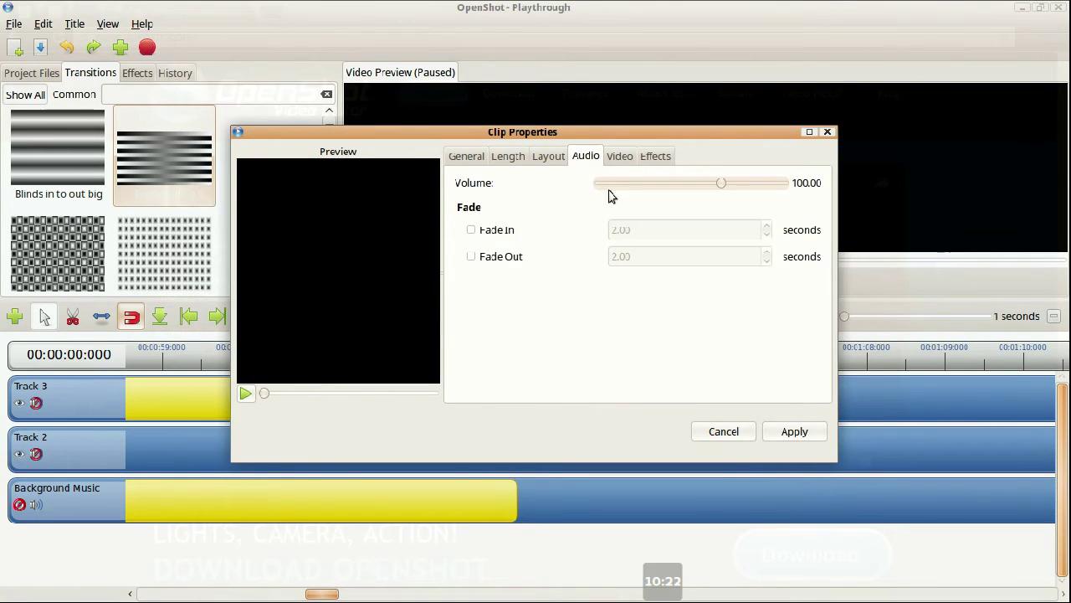
click(497, 259)
text(5)
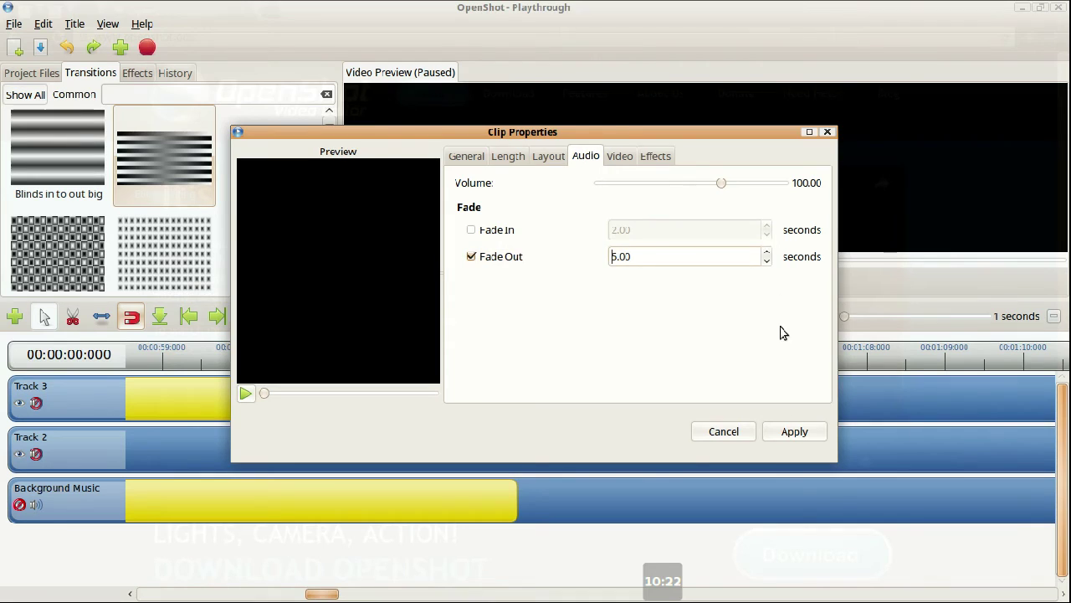
click(790, 431)
- Play the ending from just before the closing logo to review the fades
click(373, 362)
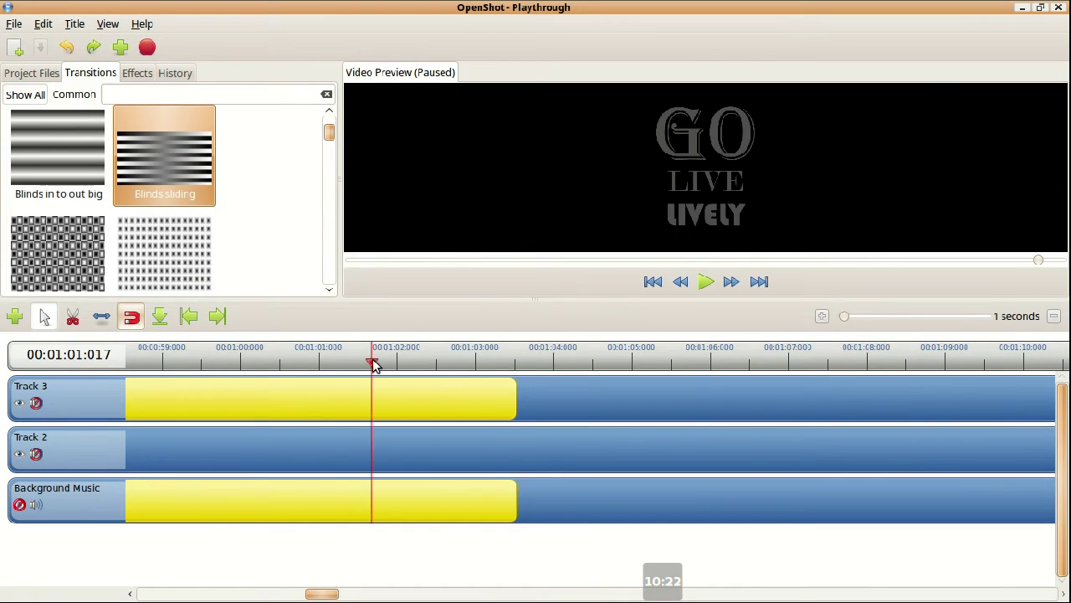
scroll(373, 361, down, 2)
scroll(335, 393, down, 2)
drag(332, 591, 274, 591)
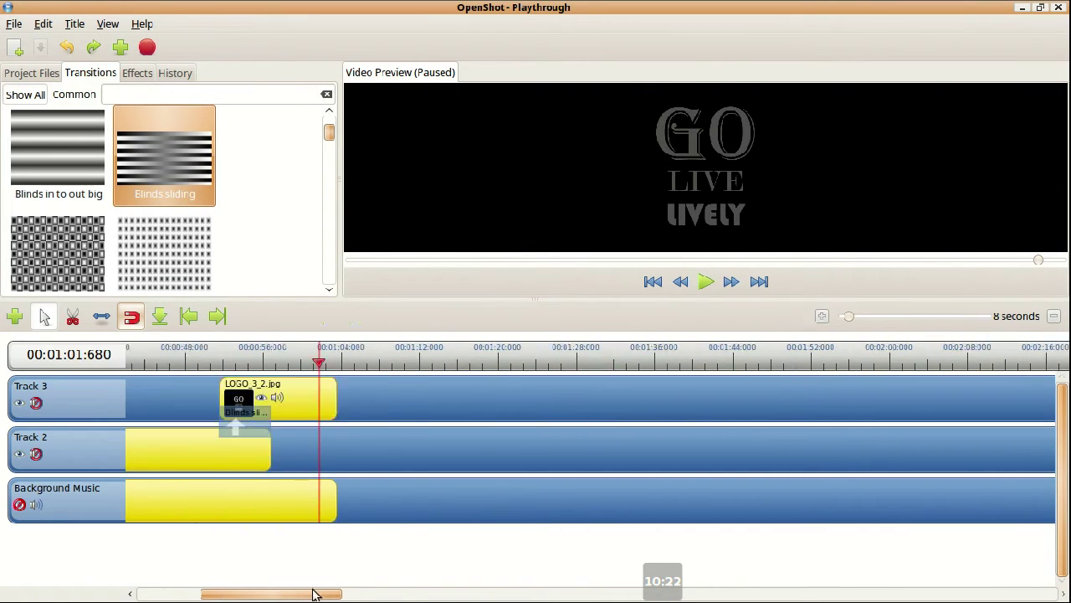
click(517, 367)
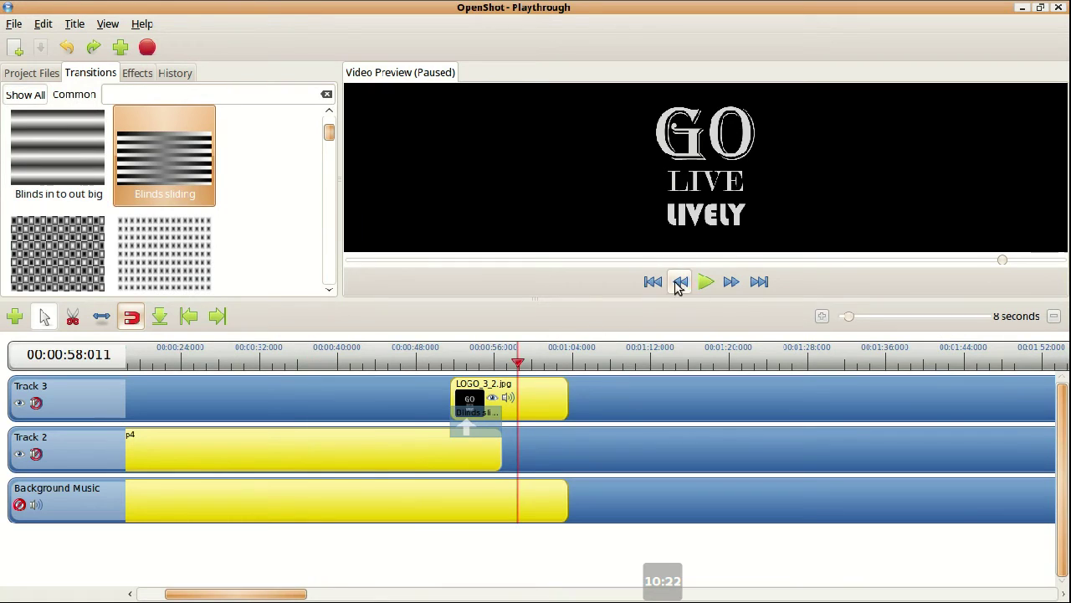
click(706, 283)
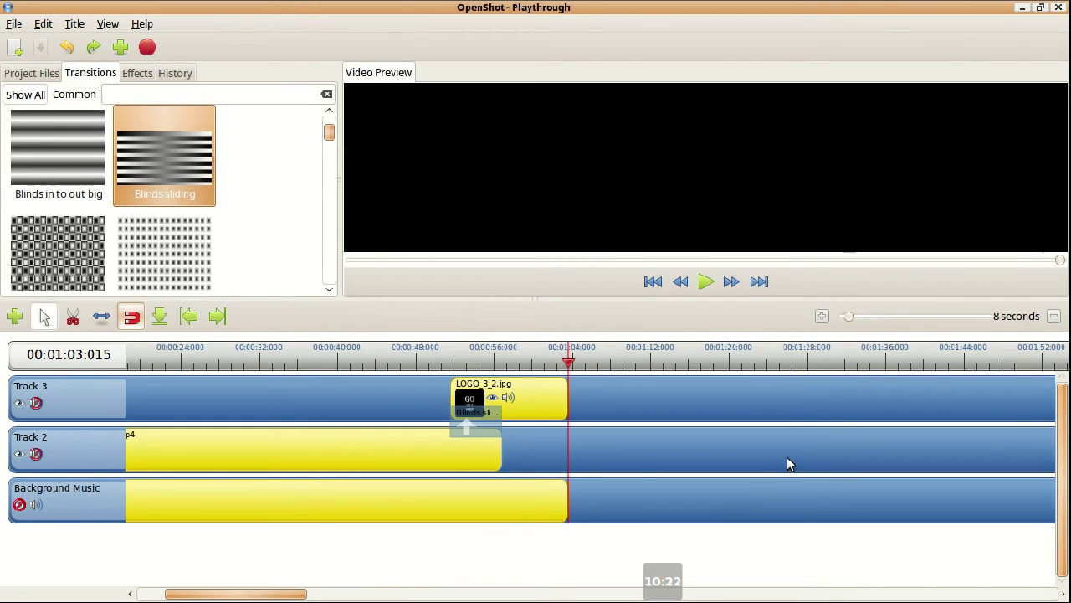
- Give the Background Music a 2.00 fade-in and 5.00 fade-out, then play from the start
drag(285, 594, 217, 595)
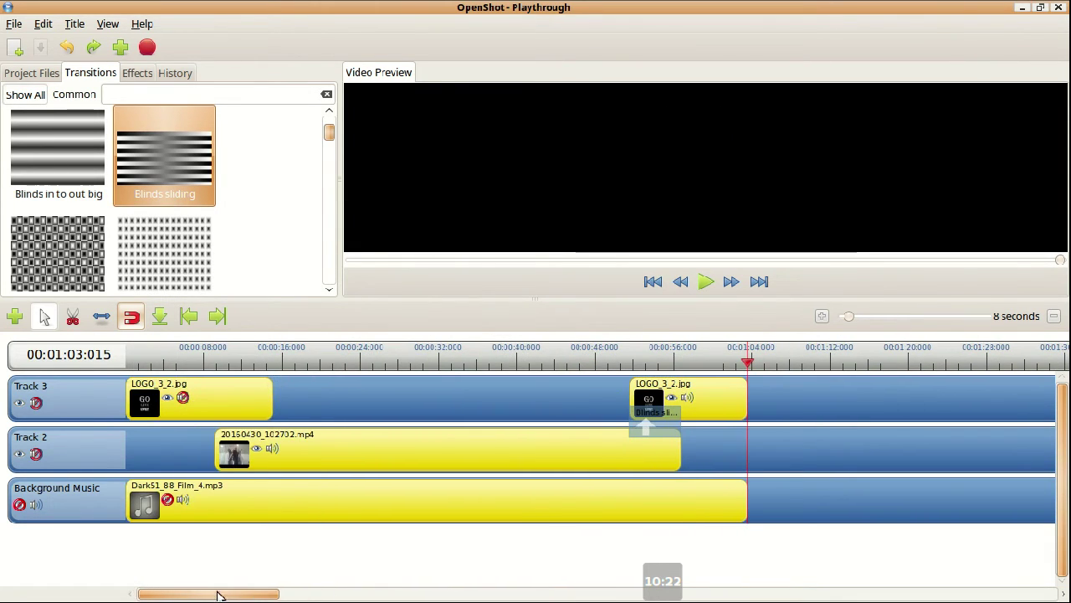
drag(144, 368, 104, 371)
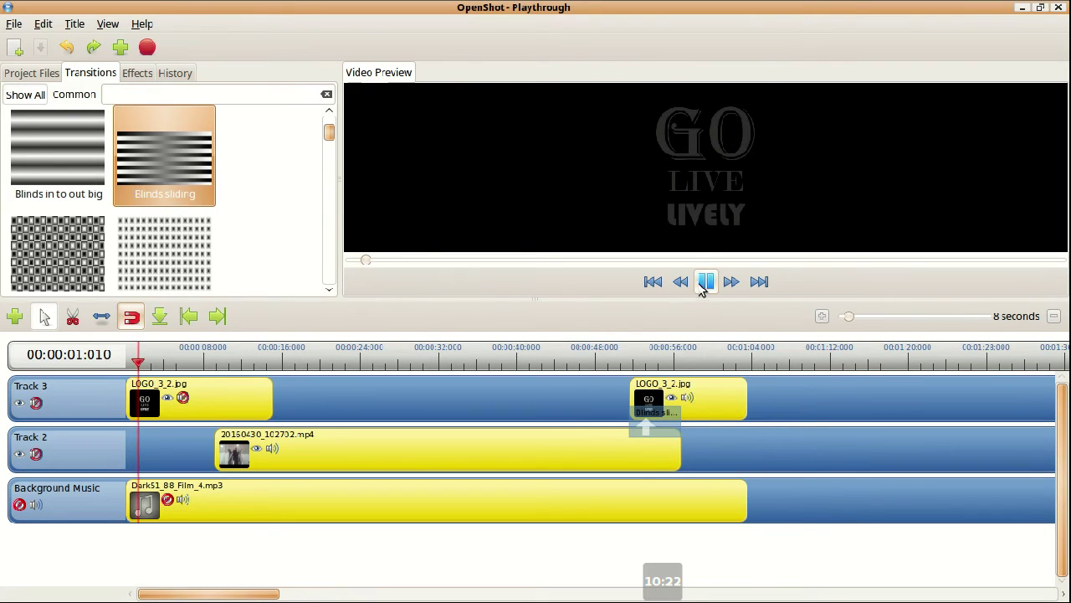
key(space)
right_click(347, 462)
click(362, 421)
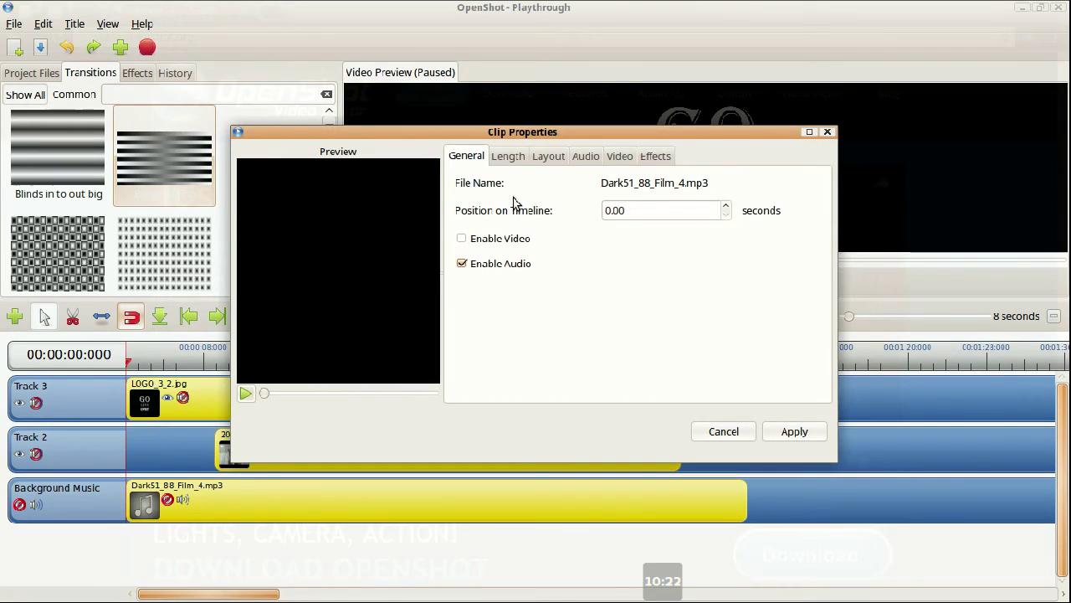
click(585, 155)
click(502, 229)
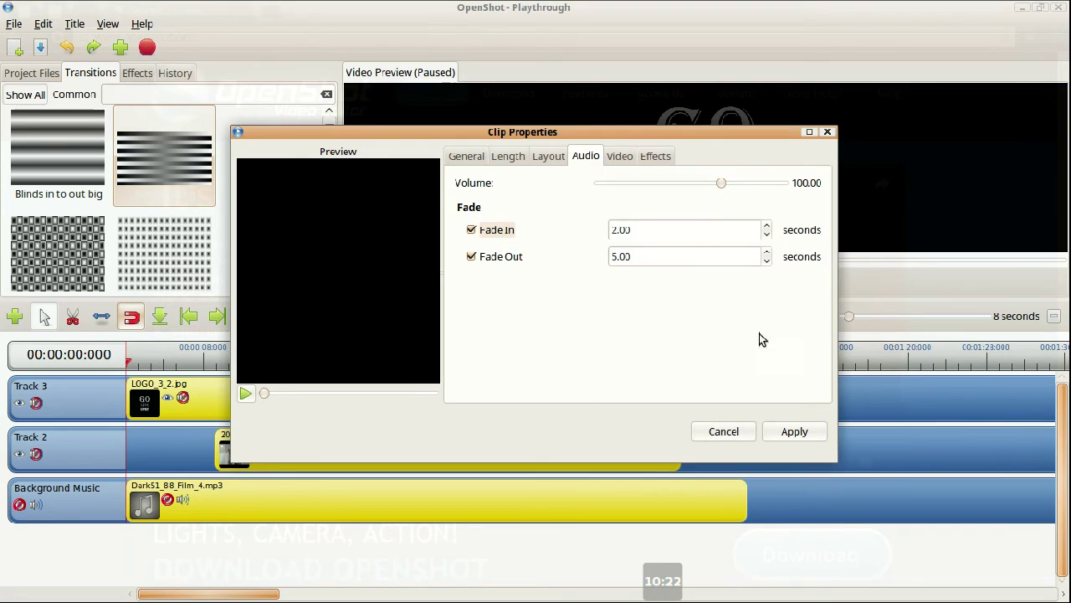
click(810, 432)
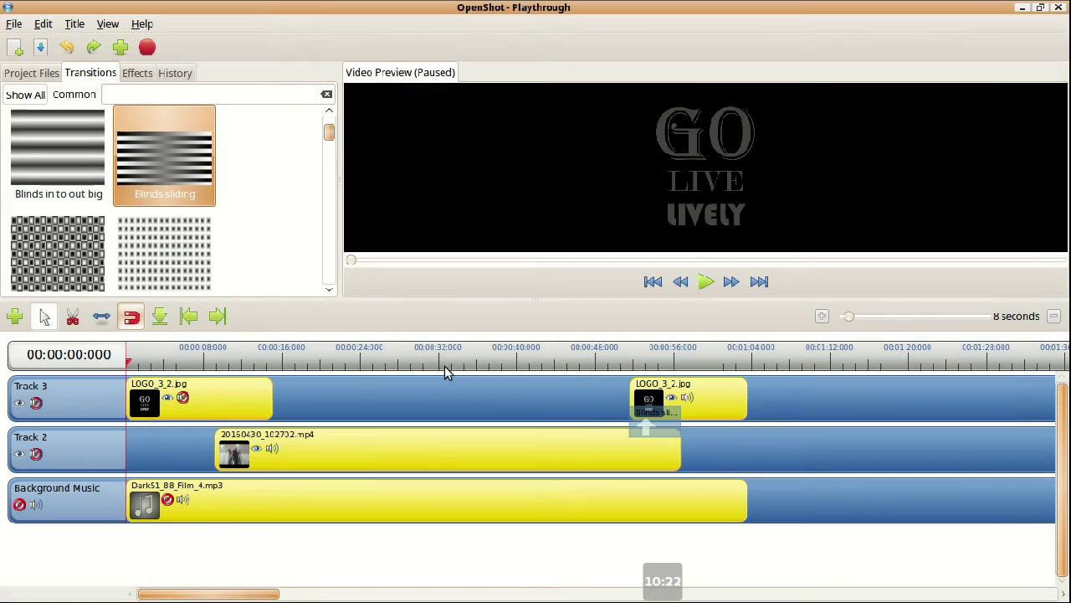
click(705, 282)
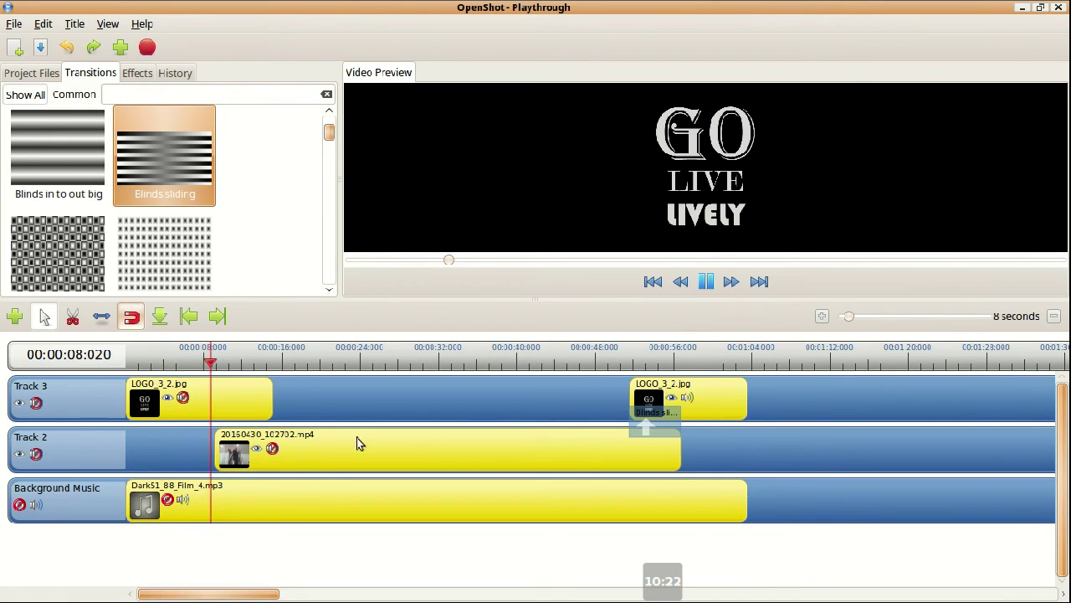
- Rename Track 2 to 'Main Video'
right_click(42, 441)
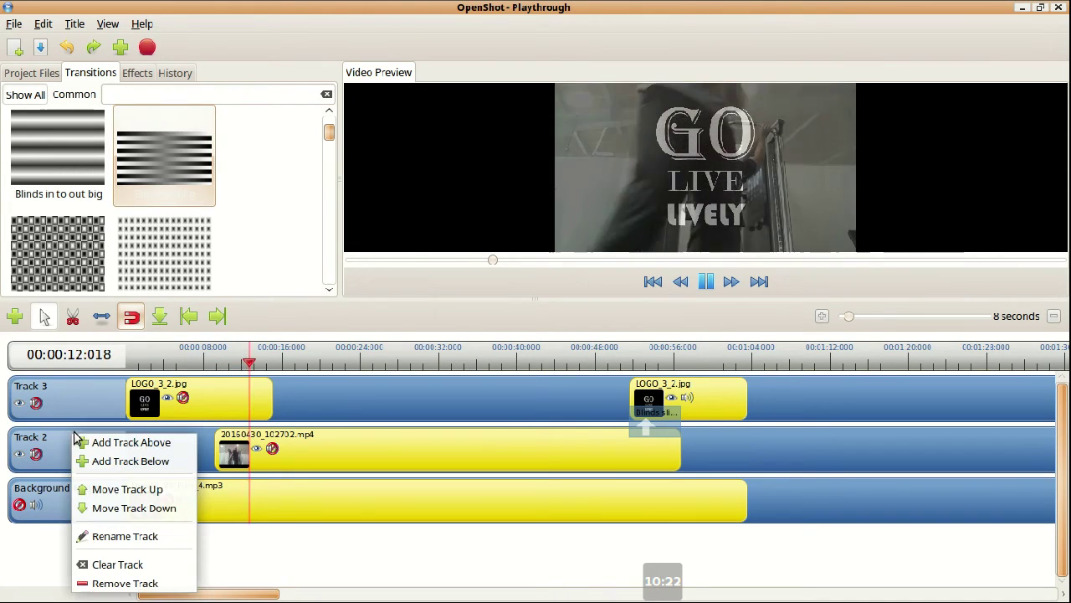
click(132, 536)
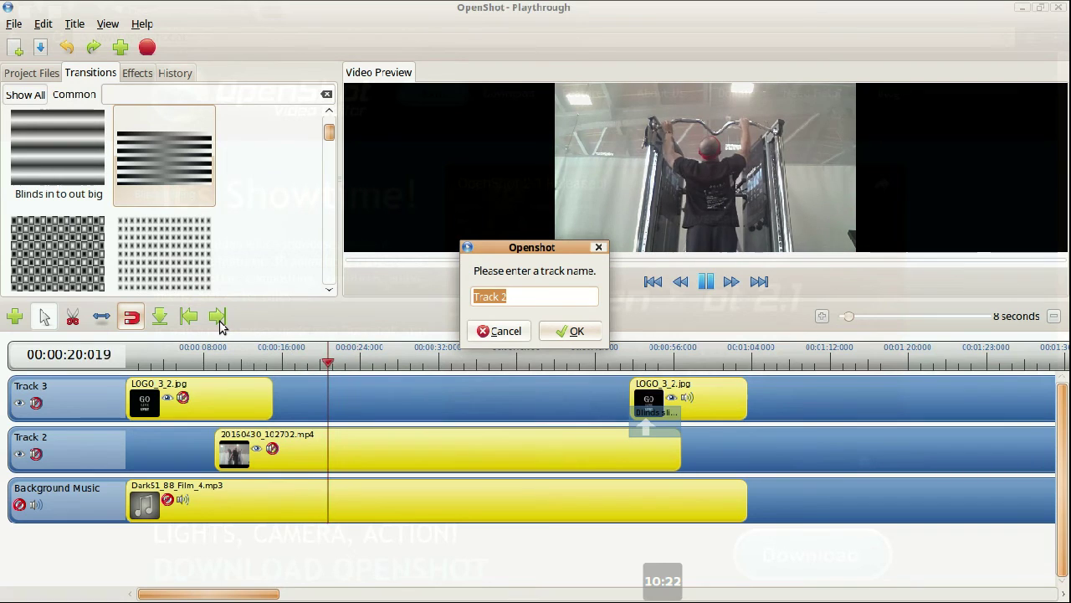
text(Main Video)
key(Return)
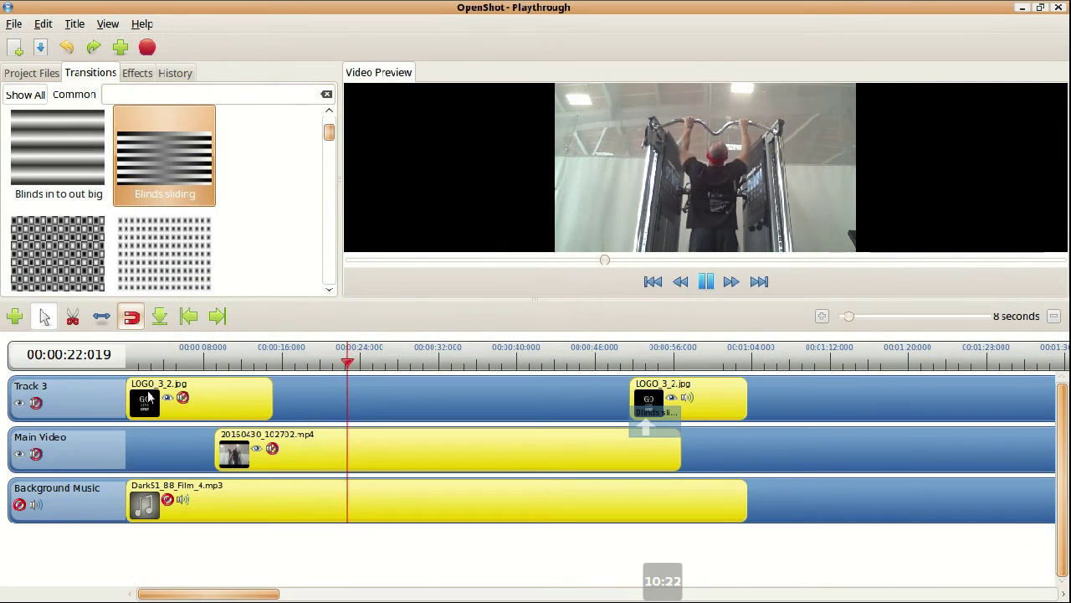
- Rename Track 3 to 'Logo'
right_click(65, 393)
click(129, 497)
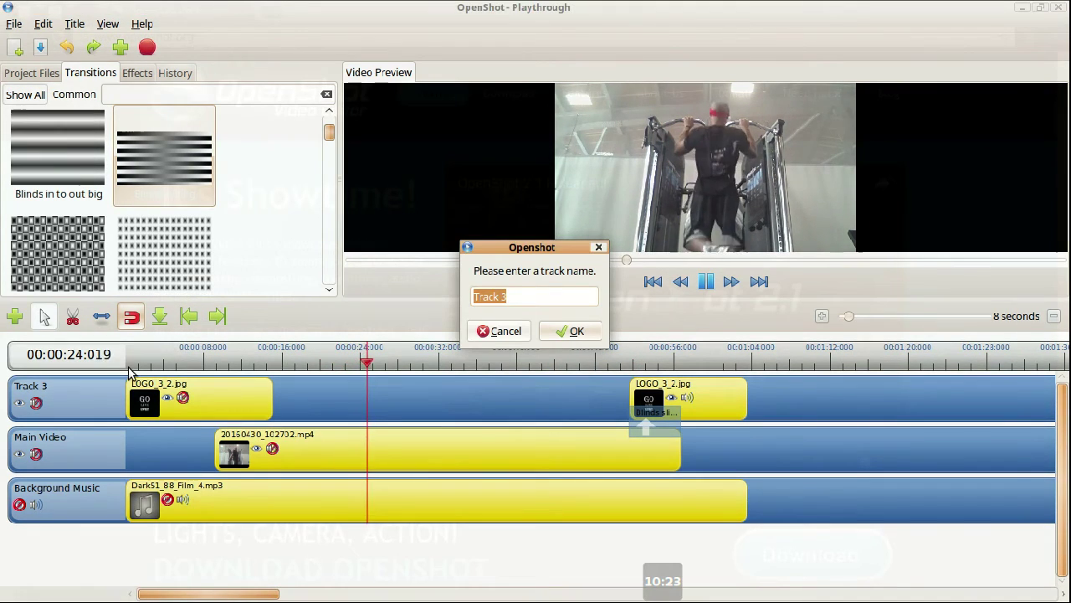
text(Logo)
key(Return)
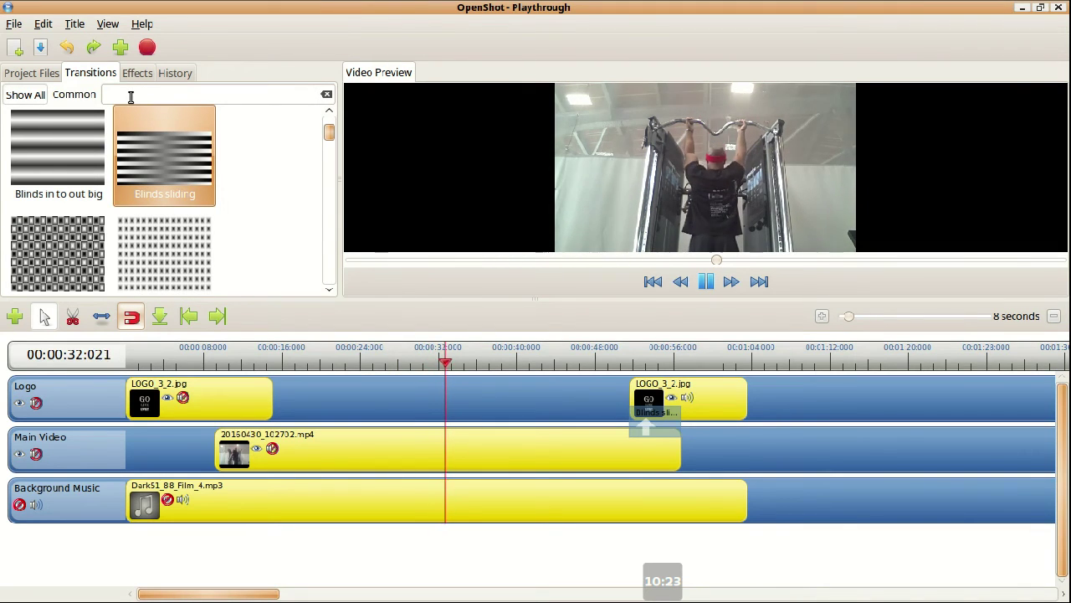
click(33, 73)
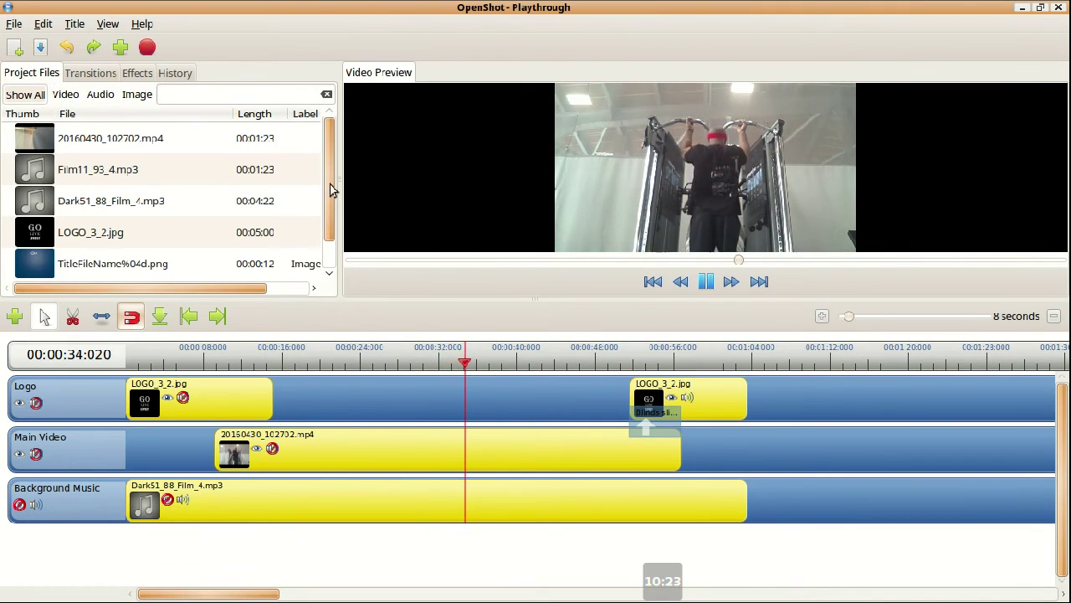
- Enlarge the preview and file panels, keeping Background Music visible, and stop playback at 1:03
drag(329, 184, 335, 215)
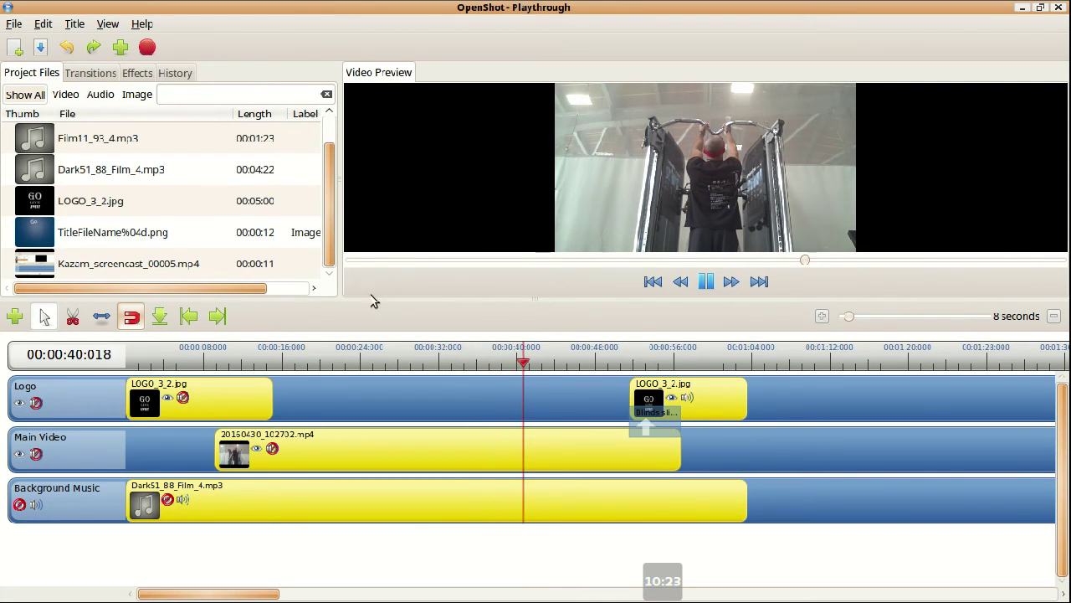
drag(375, 298, 384, 422)
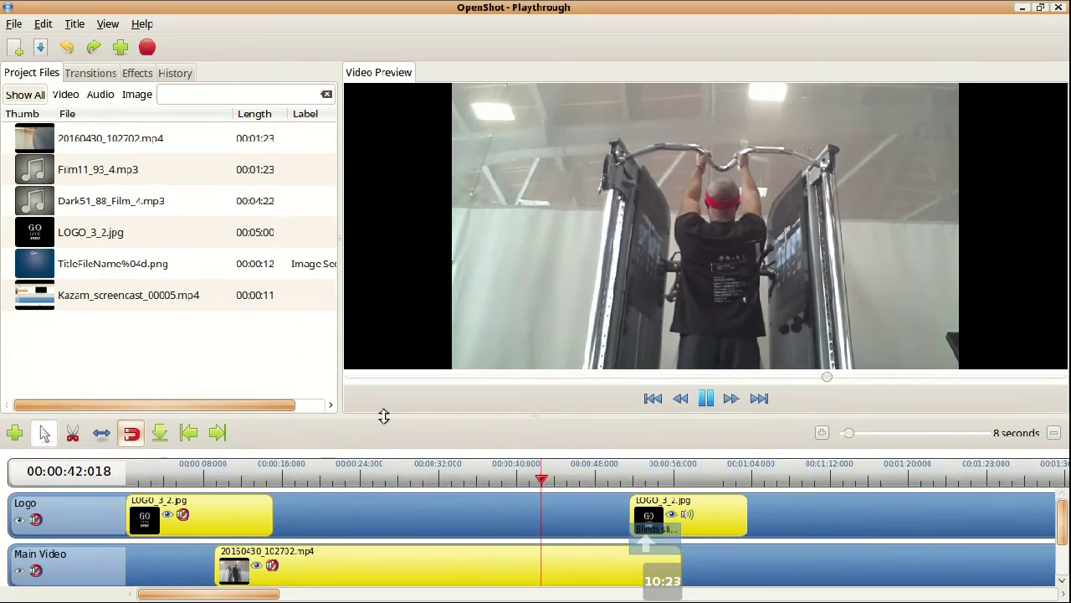
drag(384, 423, 404, 360)
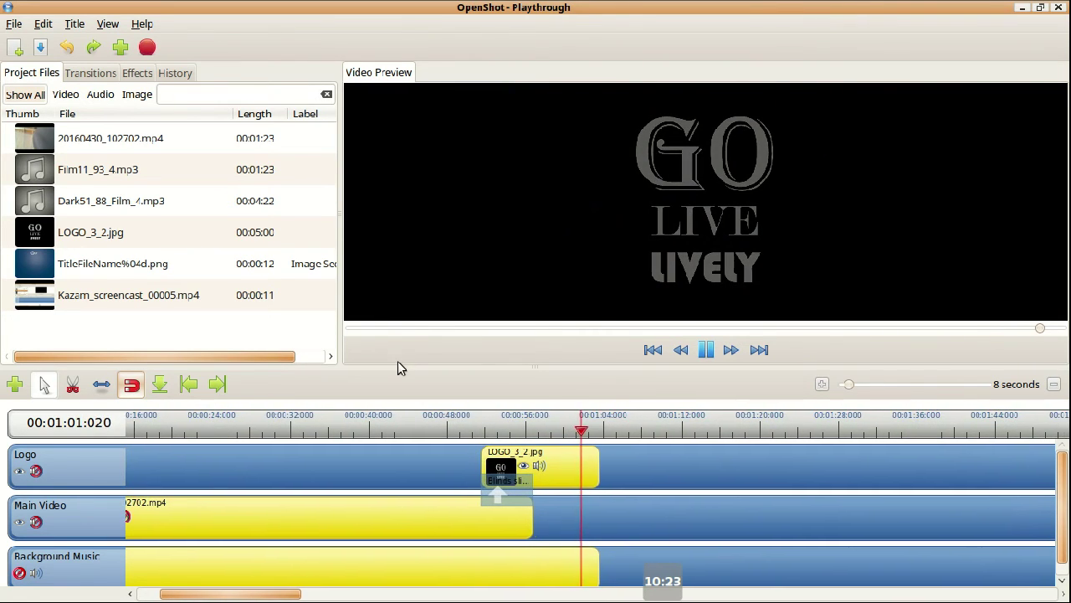
key(space)
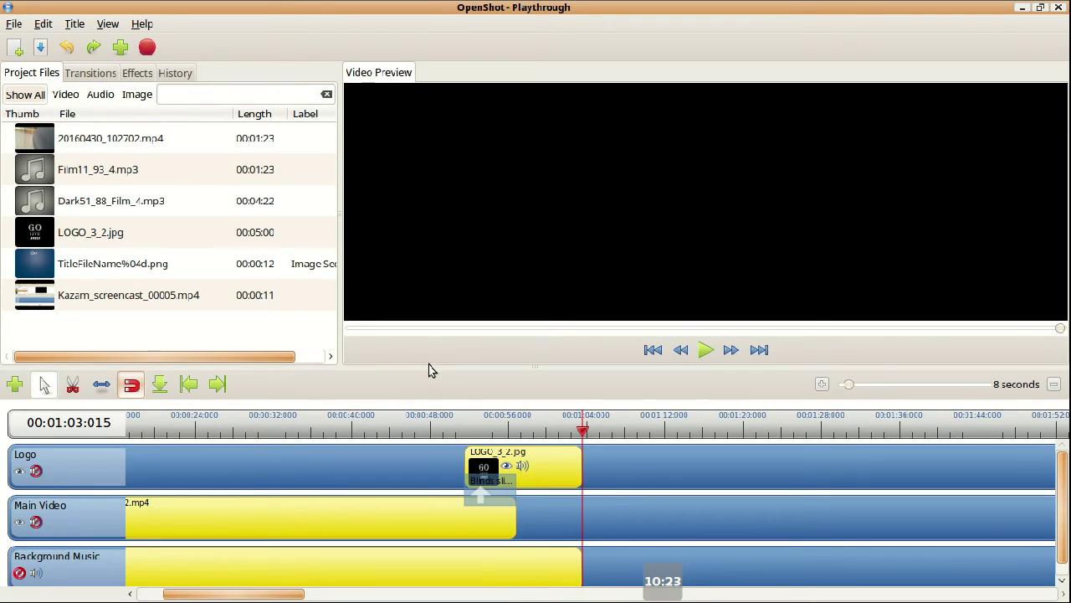
right_click(160, 327)
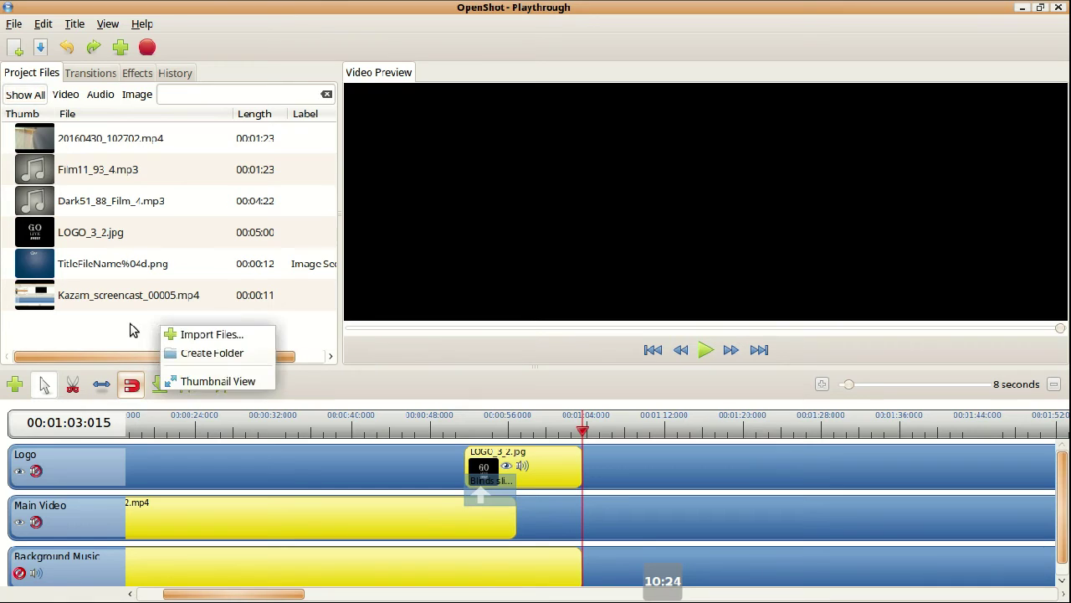
click(74, 24)
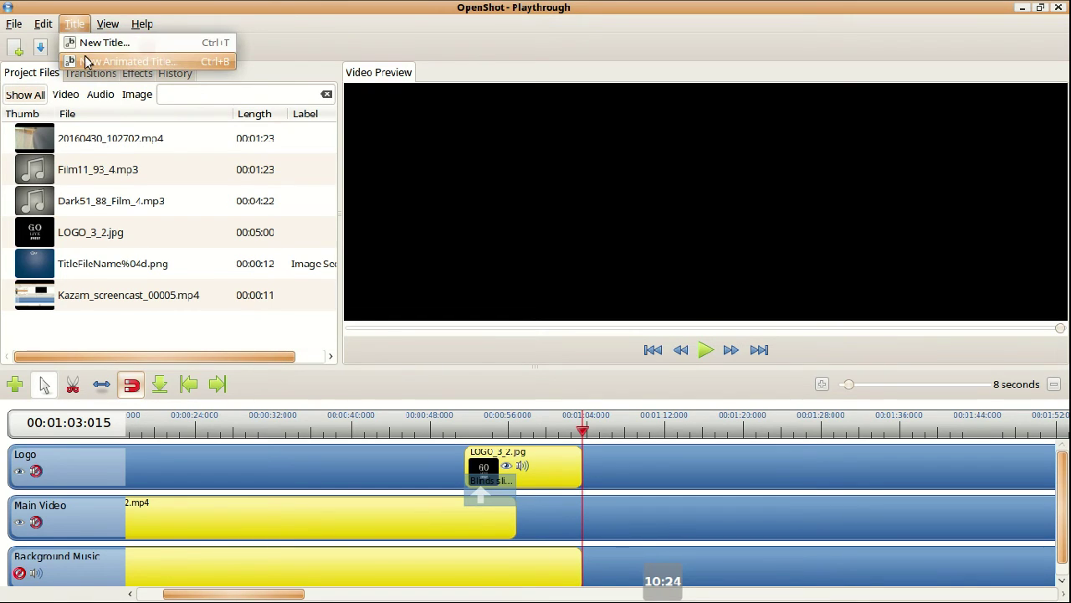
click(99, 266)
double_click(99, 264)
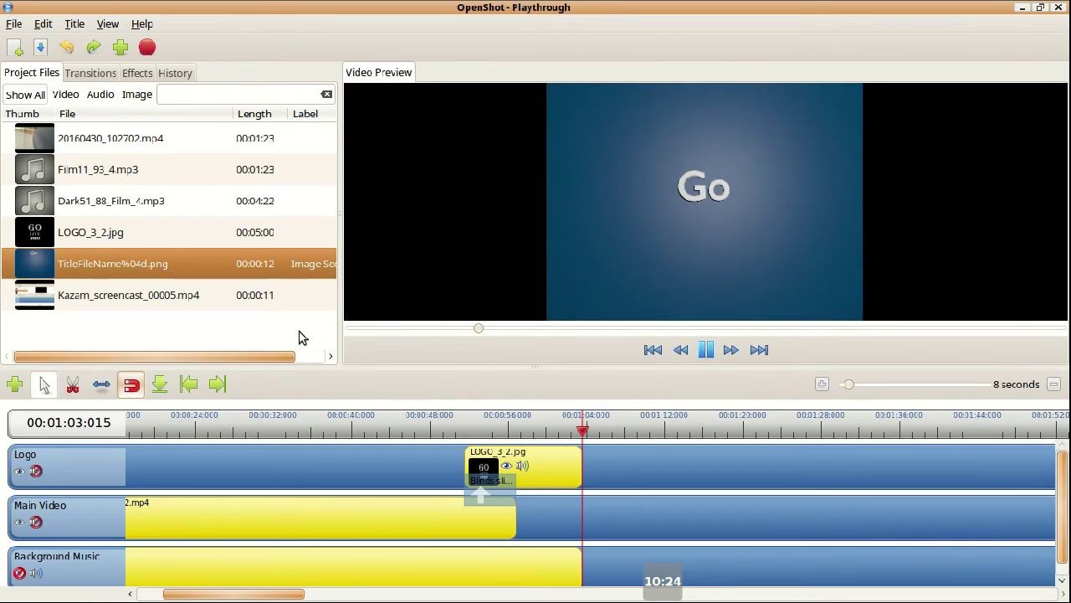
click(81, 25)
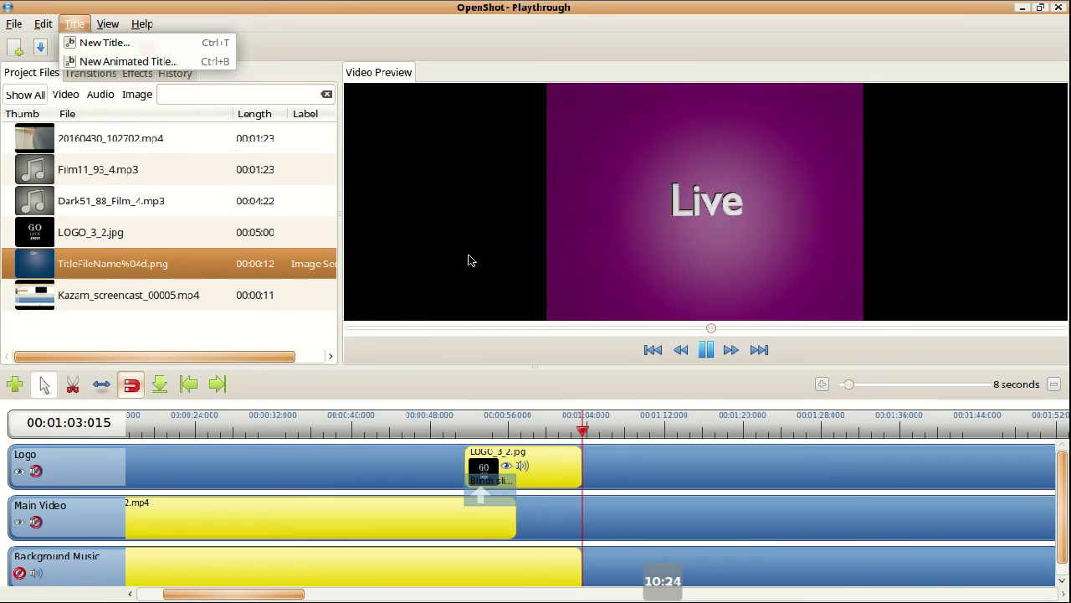
click(162, 311)
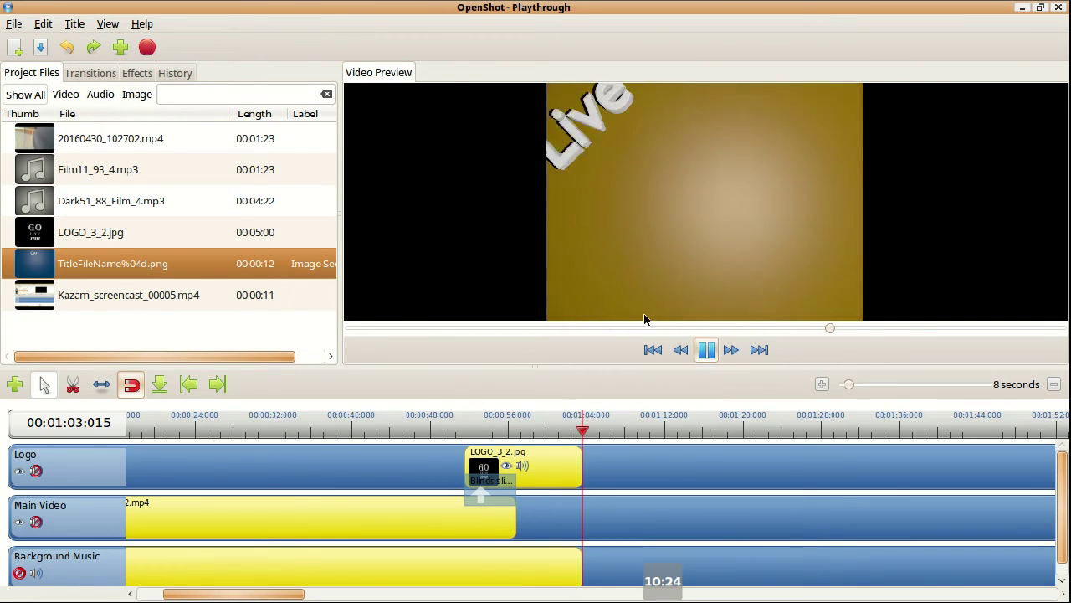
click(68, 25)
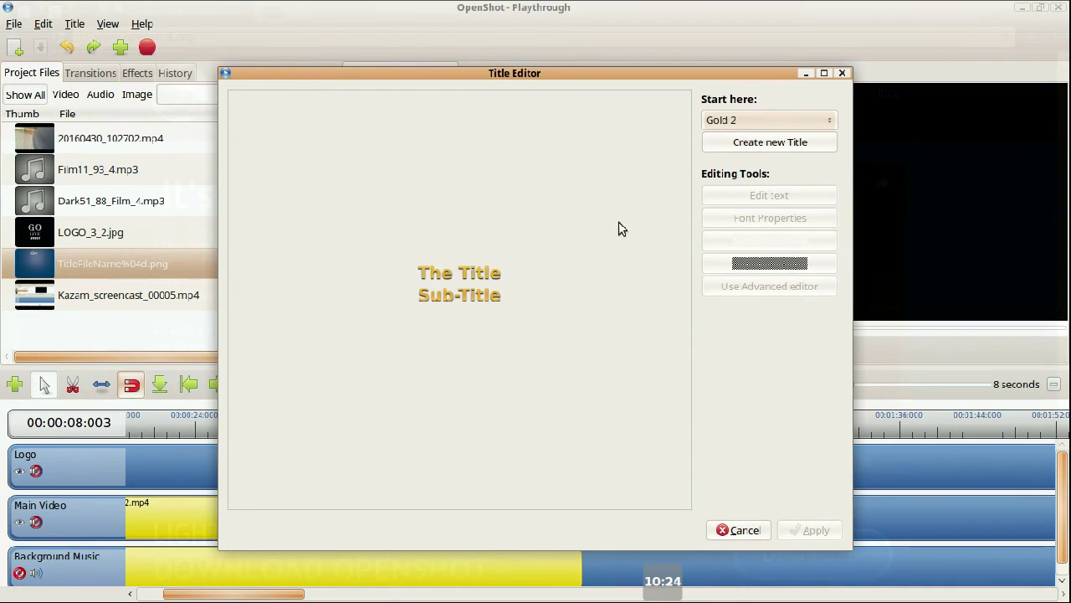
- Create a new Gold 2 title with the file name 'Pullups'
click(758, 143)
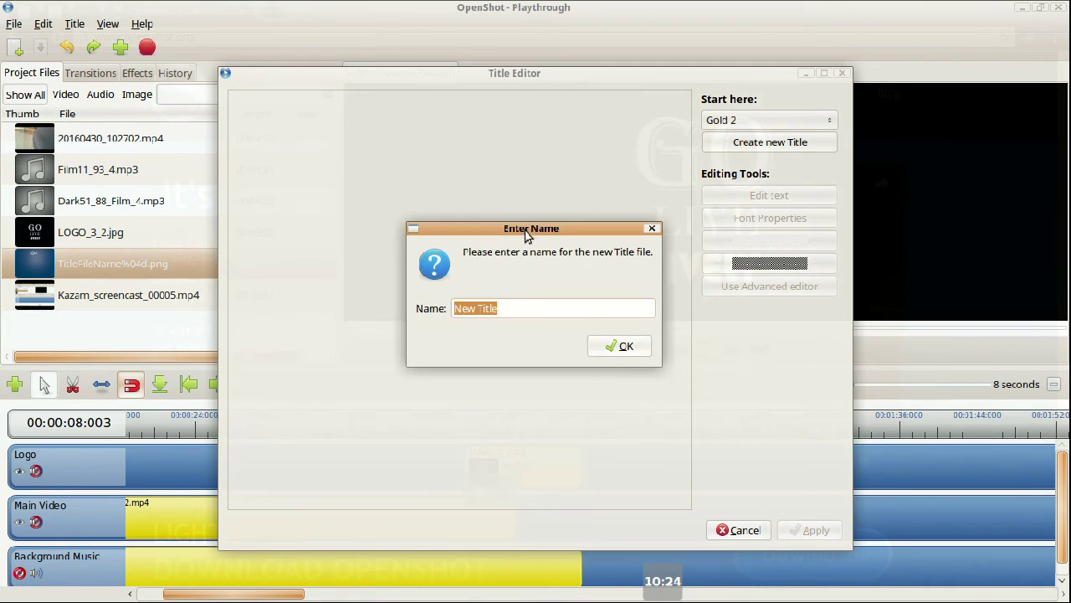
text(Go Li)
text(ve Lively)
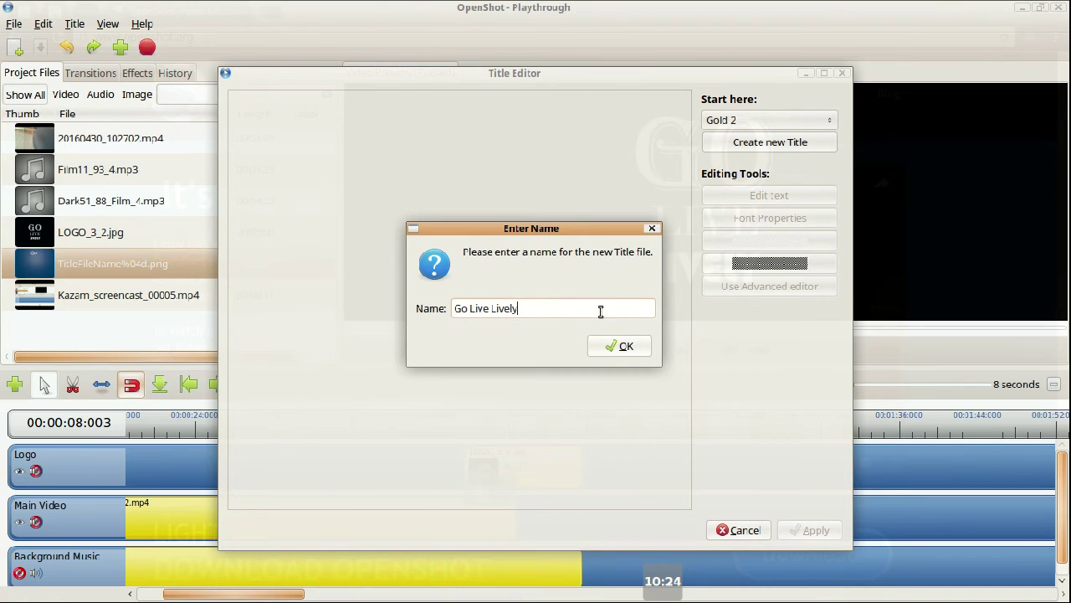
triple_click(599, 310)
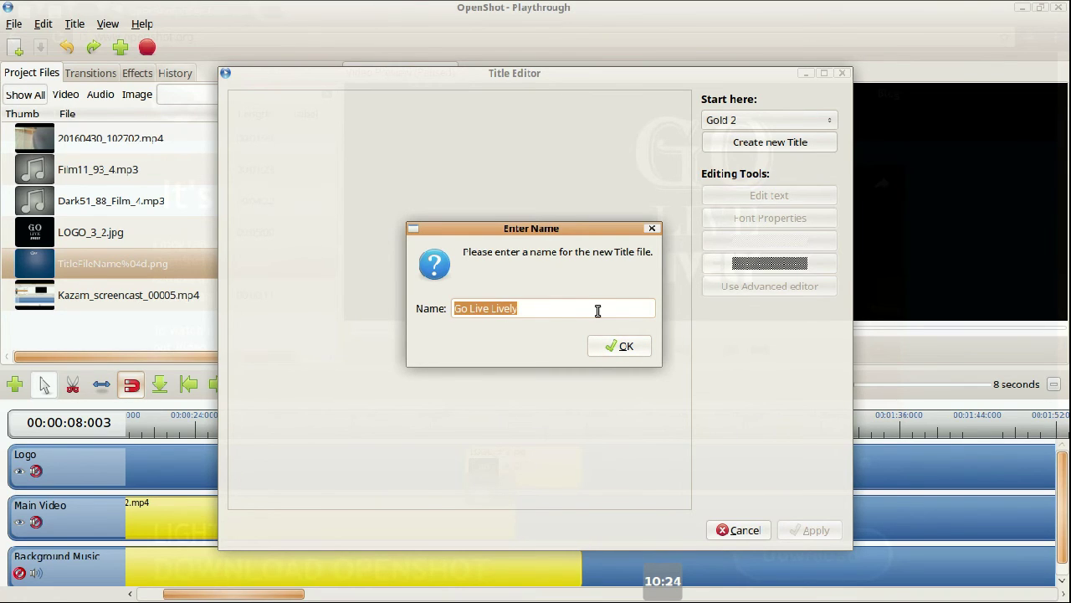
text(Pullup)
key(BackSpace)
key(BackSpace)
text(s)
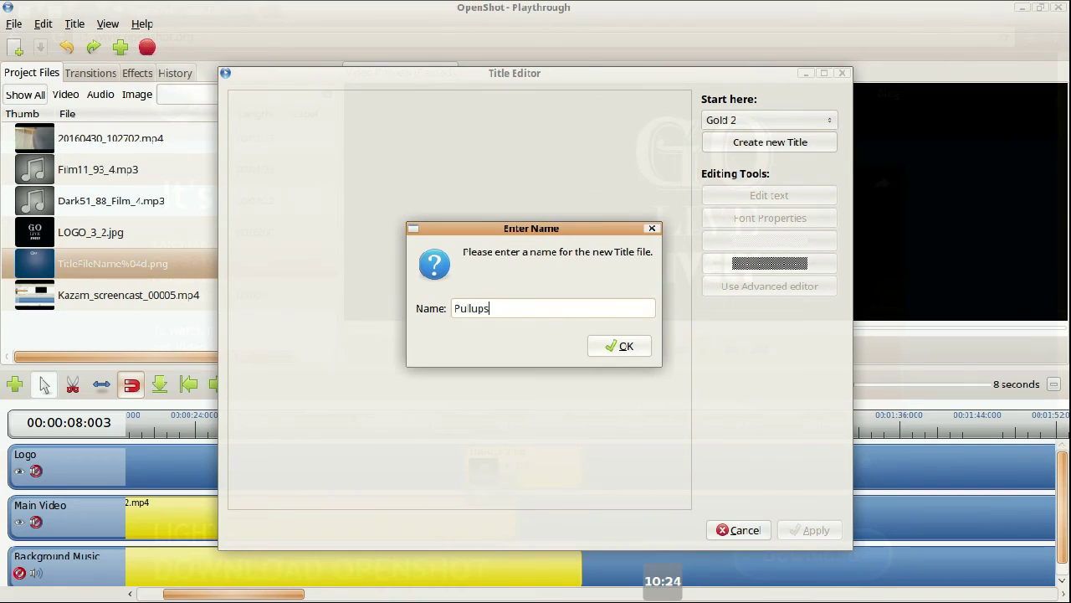
click(635, 347)
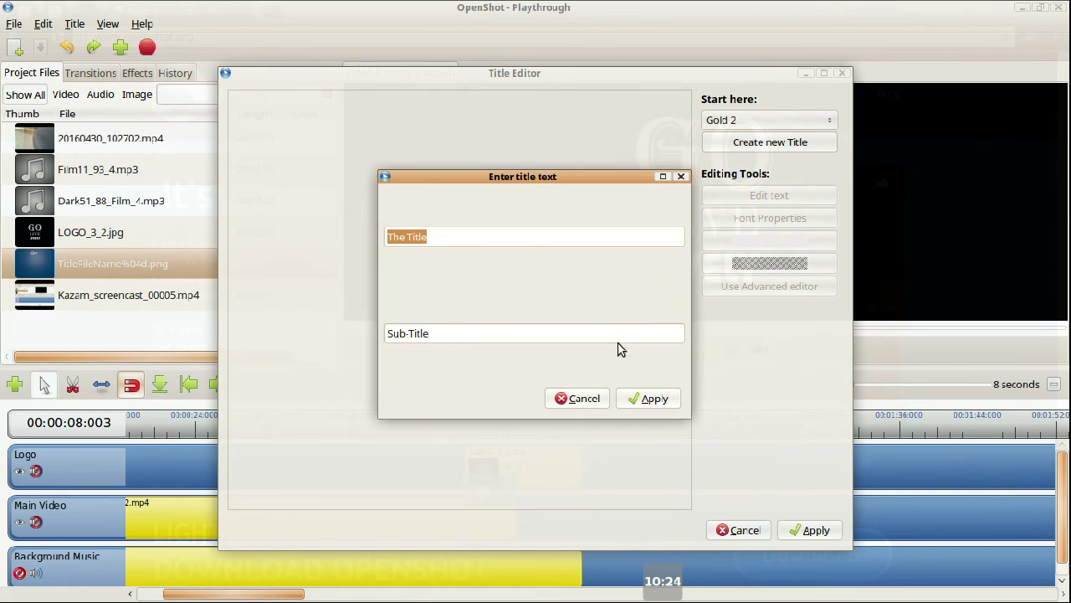
- Enter 'Pullups !' on the first line and 'All the Way Up' on the second
text(Pullups !)
key(Tab)
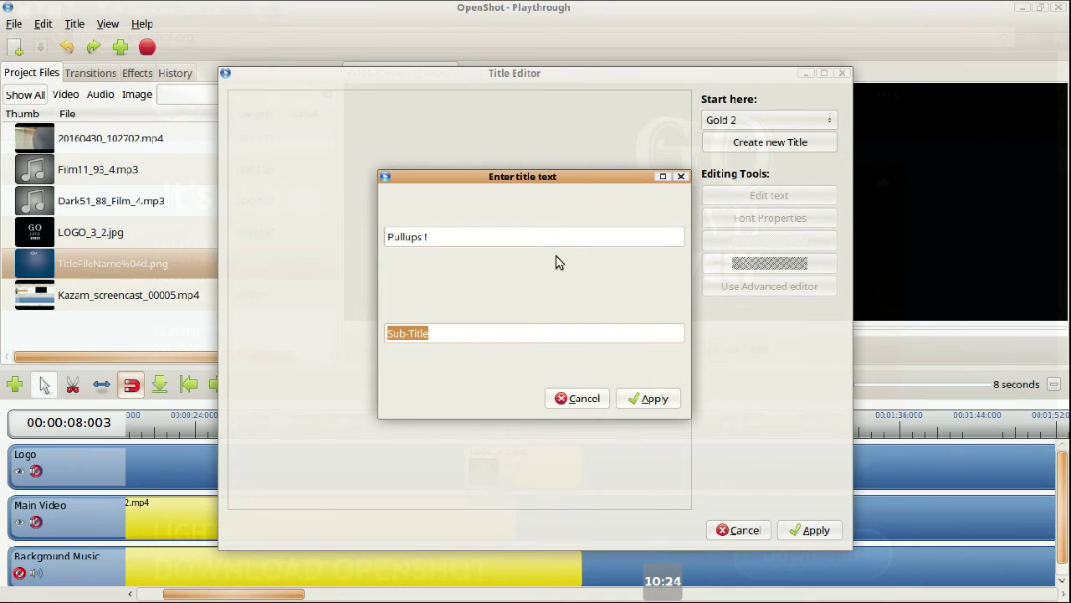
text(All the Way Up)
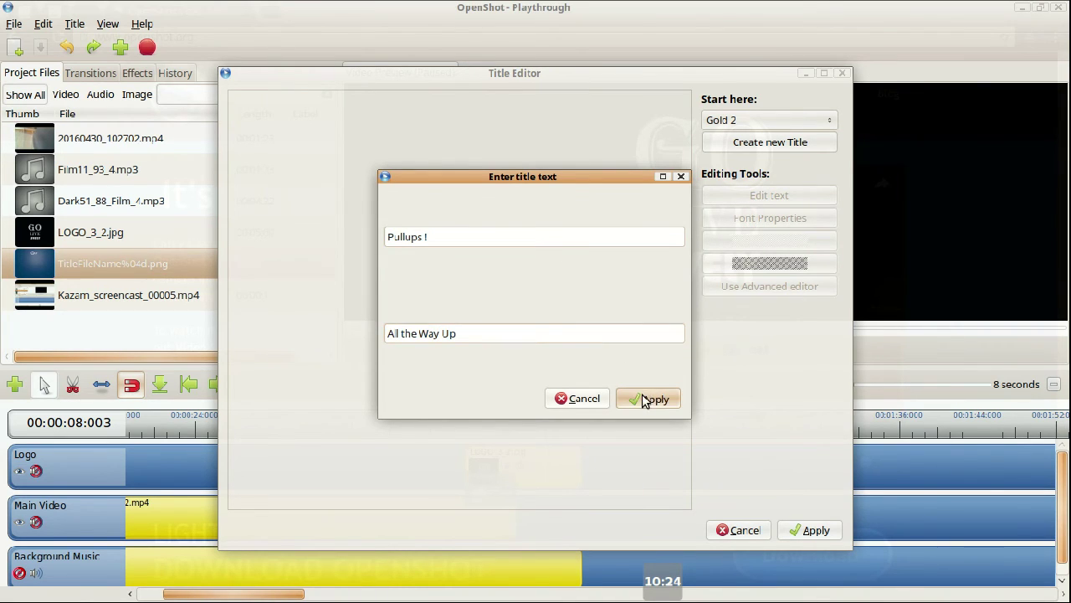
click(651, 400)
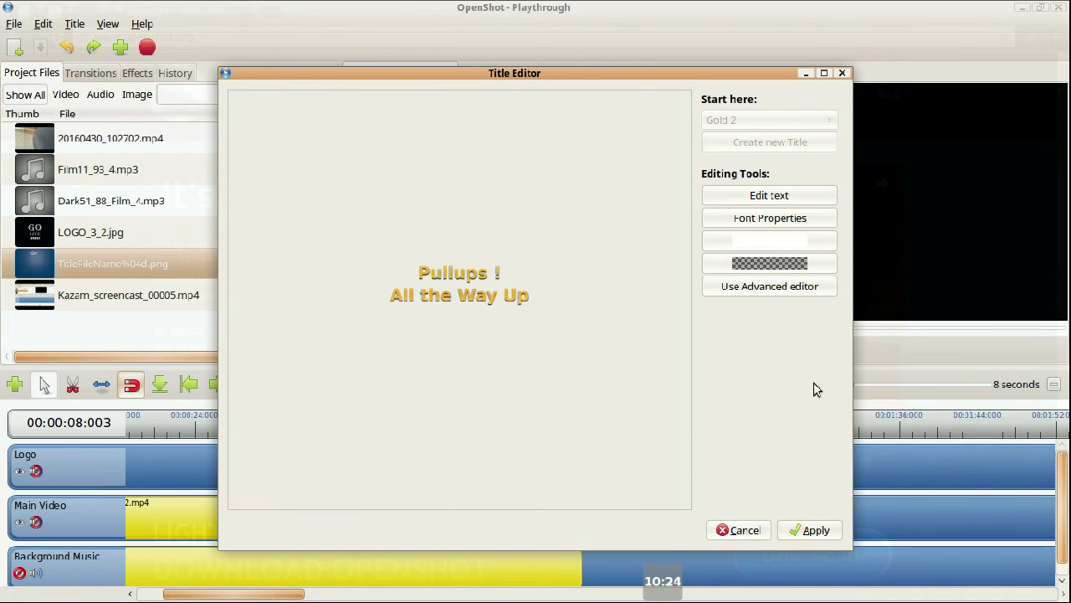
- Switch the Pullups title to a blocky decorative font and save it as 'Pullups !.svg'
click(753, 220)
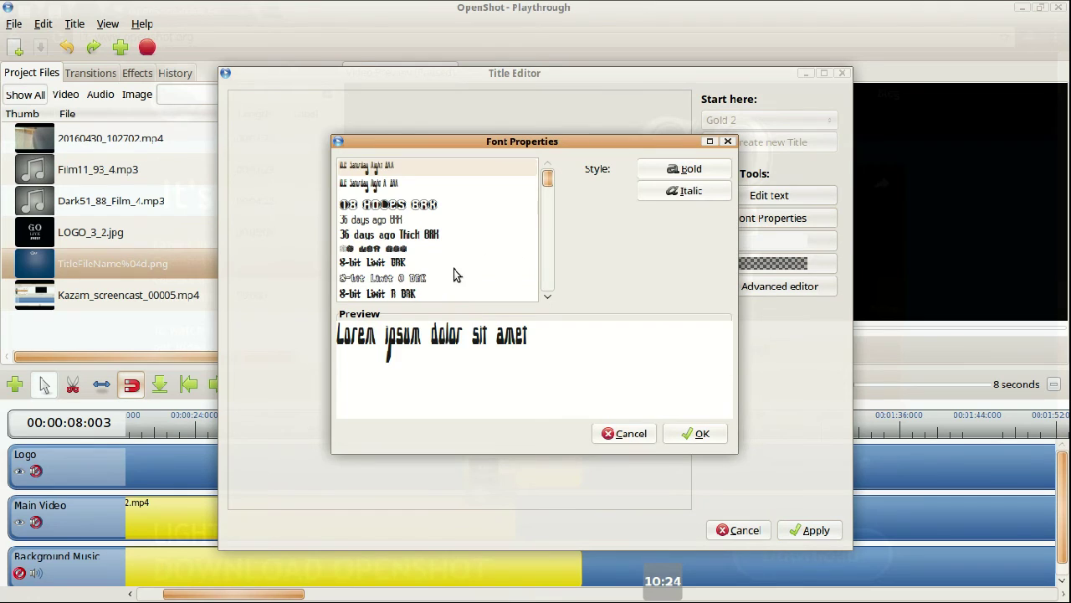
click(453, 269)
scroll(473, 256, down, 3)
click(410, 265)
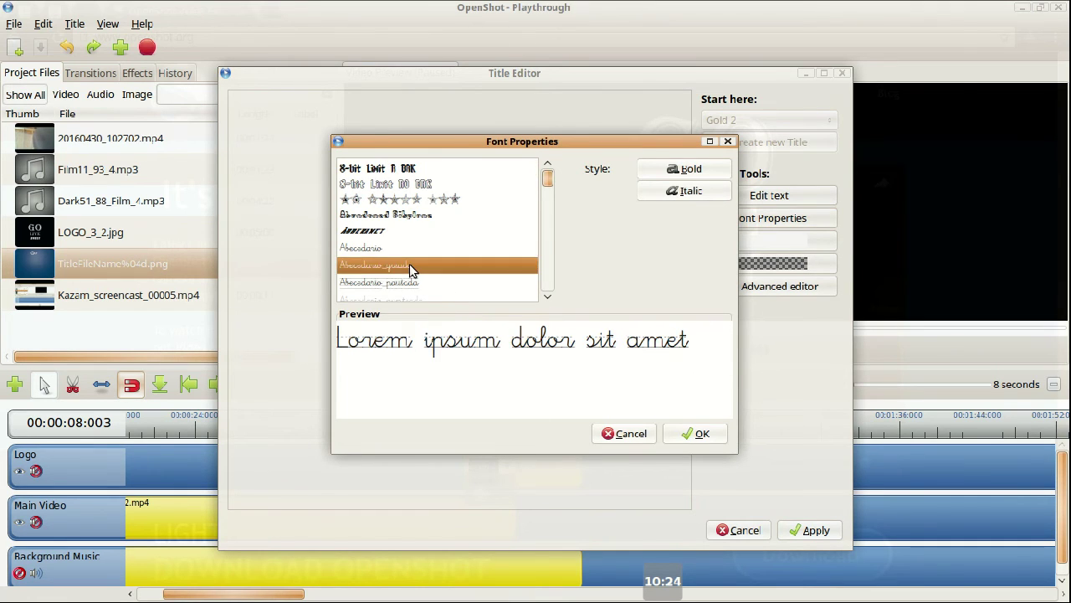
scroll(414, 268, down, 2)
click(422, 259)
scroll(429, 281, down, 2)
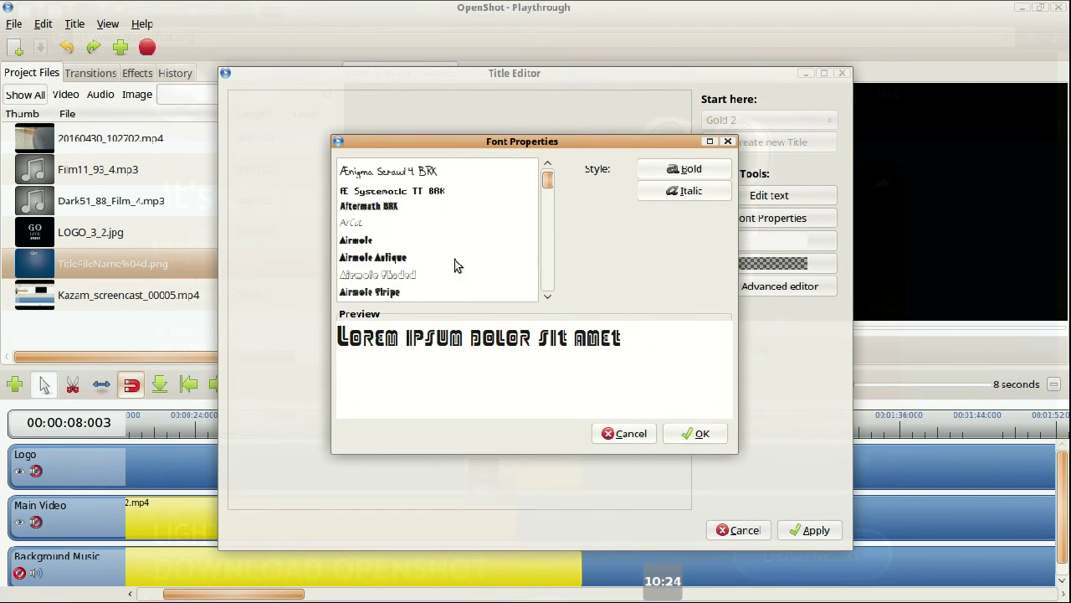
click(698, 432)
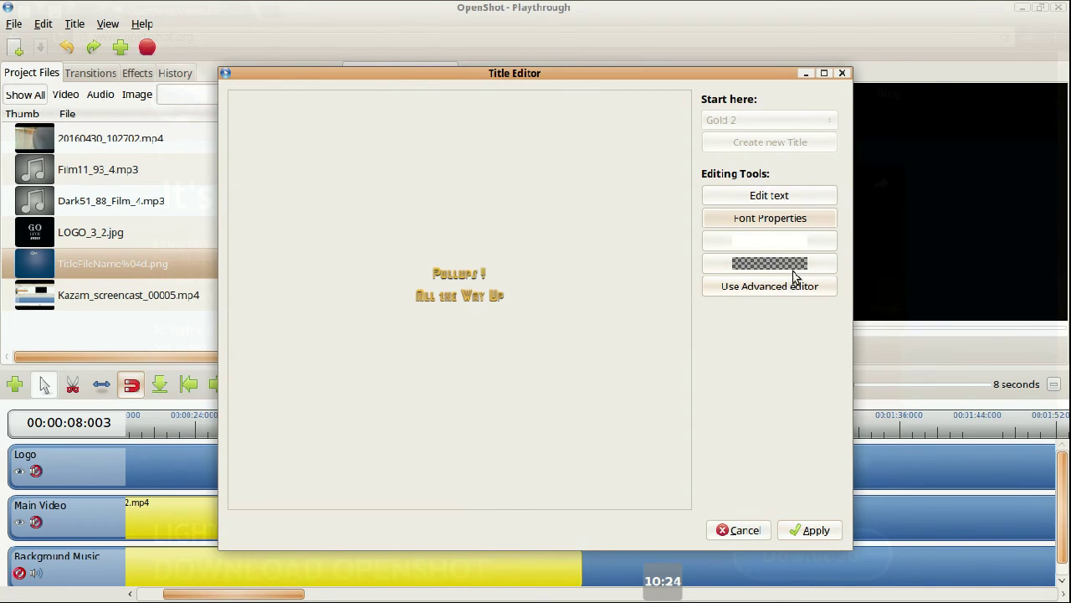
click(816, 530)
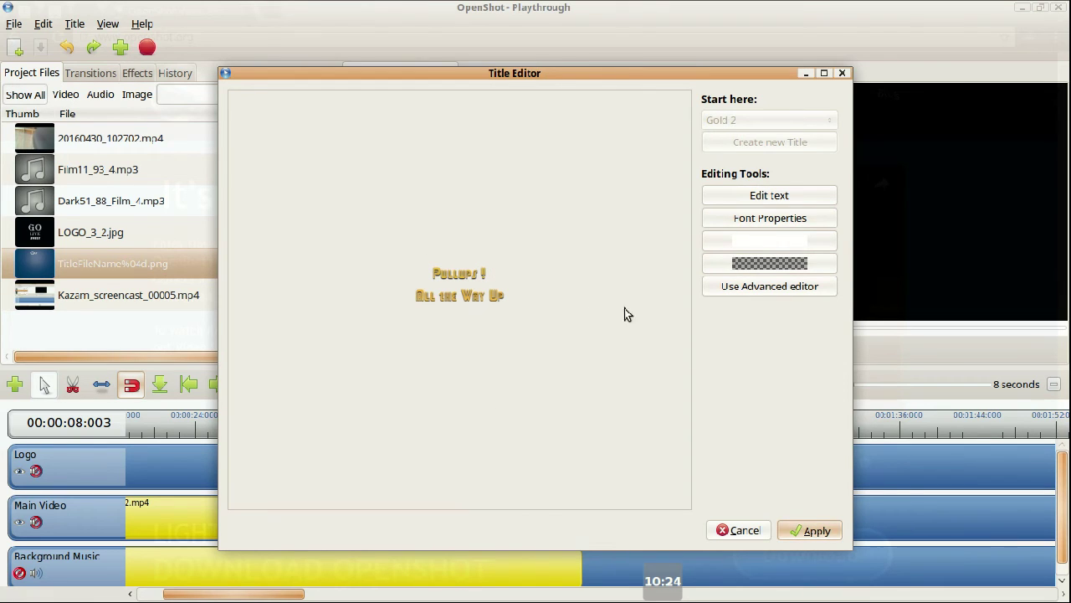
click(799, 530)
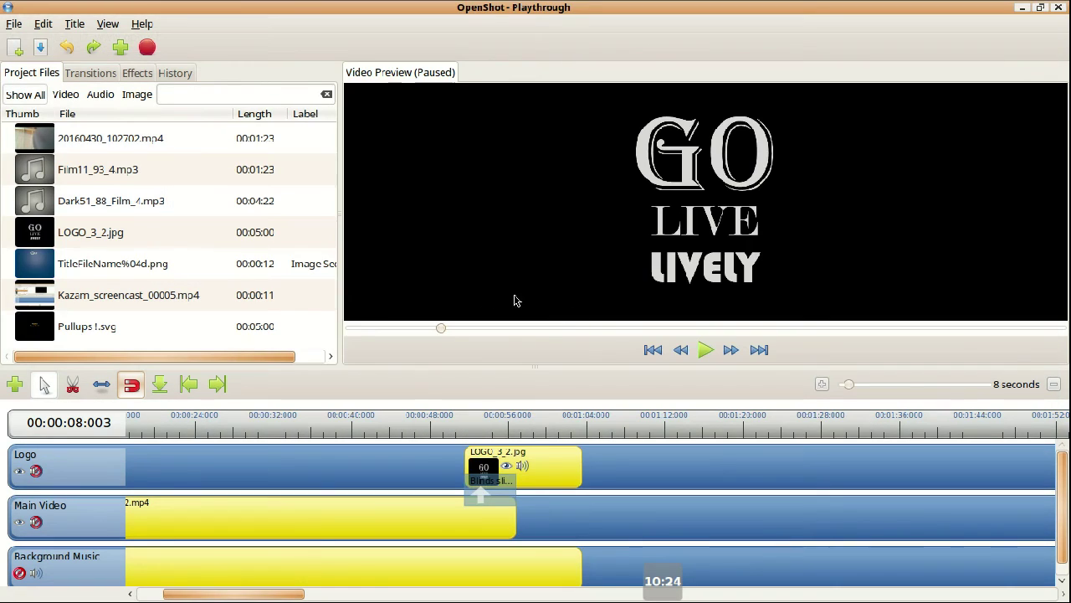
- Place Pullups !.svg on the Logo track near 00:00:28 and preview it over the footage
mouse_move(89, 326)
mouse_down()
mouse_move(496, 497)
mouse_move(261, 441)
mouse_up()
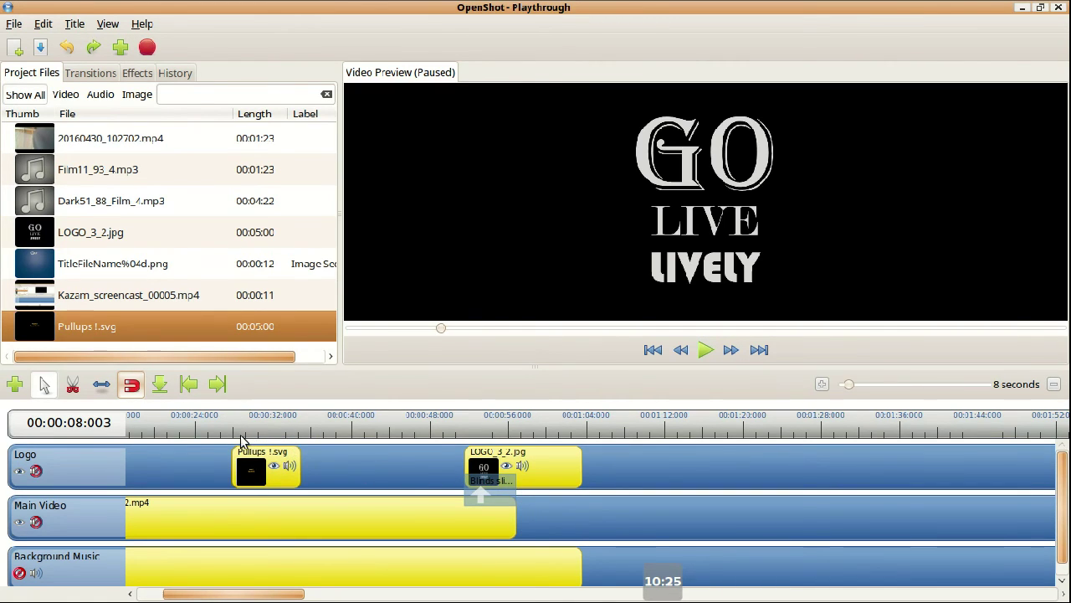
click(241, 436)
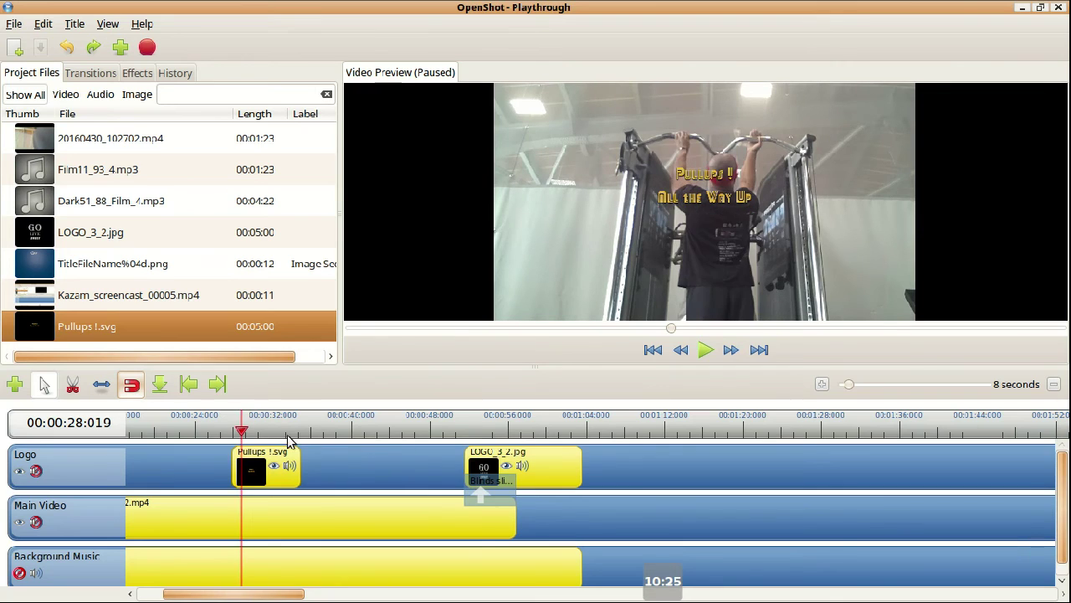
click(268, 433)
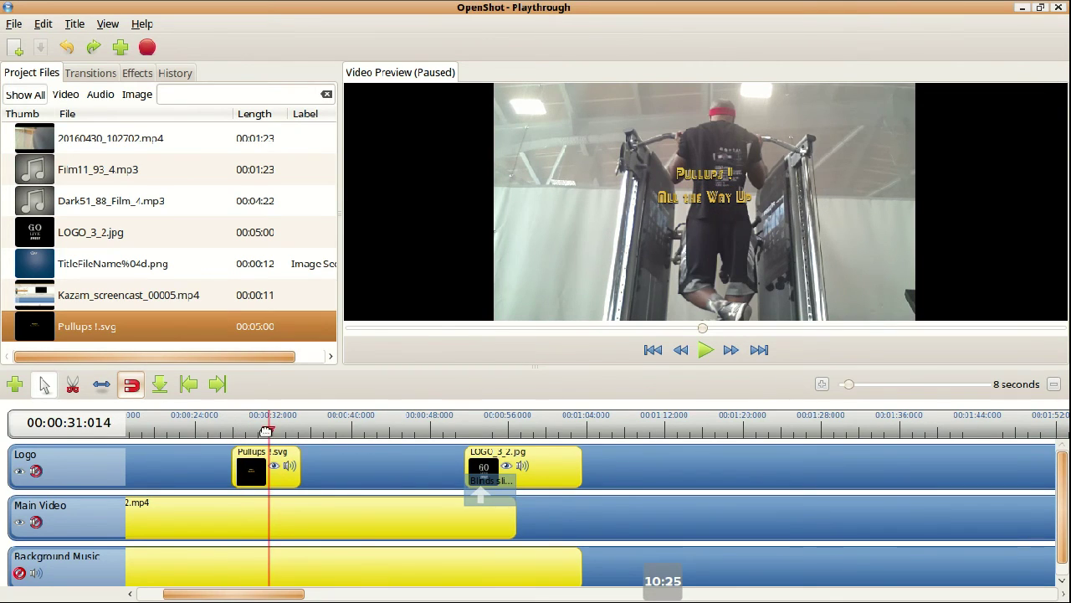
click(247, 431)
- Open the title clip's Edit Title editor and cancel without changes
right_click(261, 456)
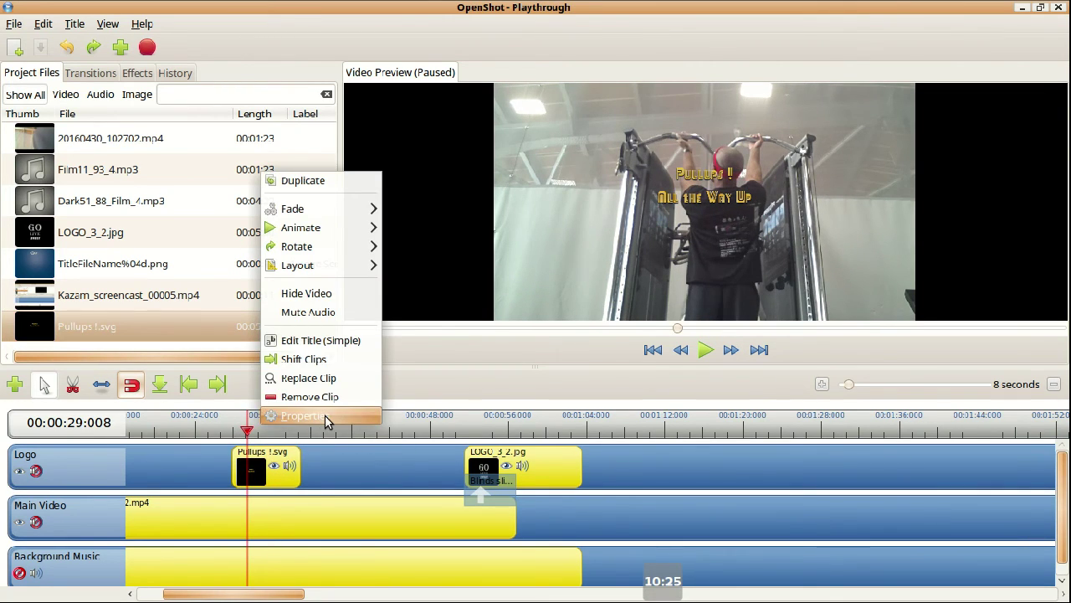
click(360, 339)
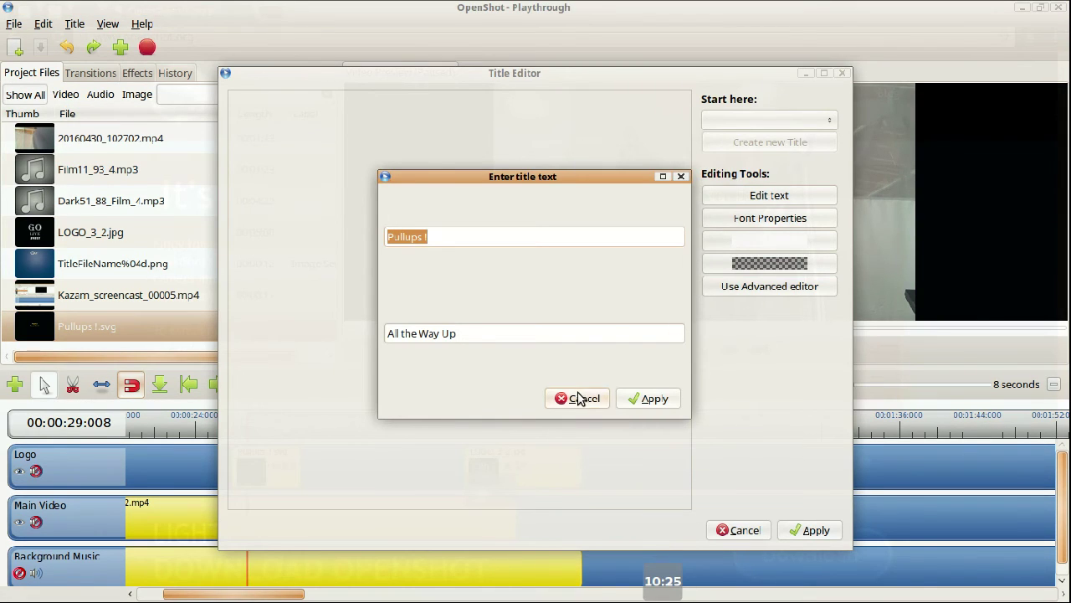
click(577, 398)
click(739, 531)
right_click(285, 465)
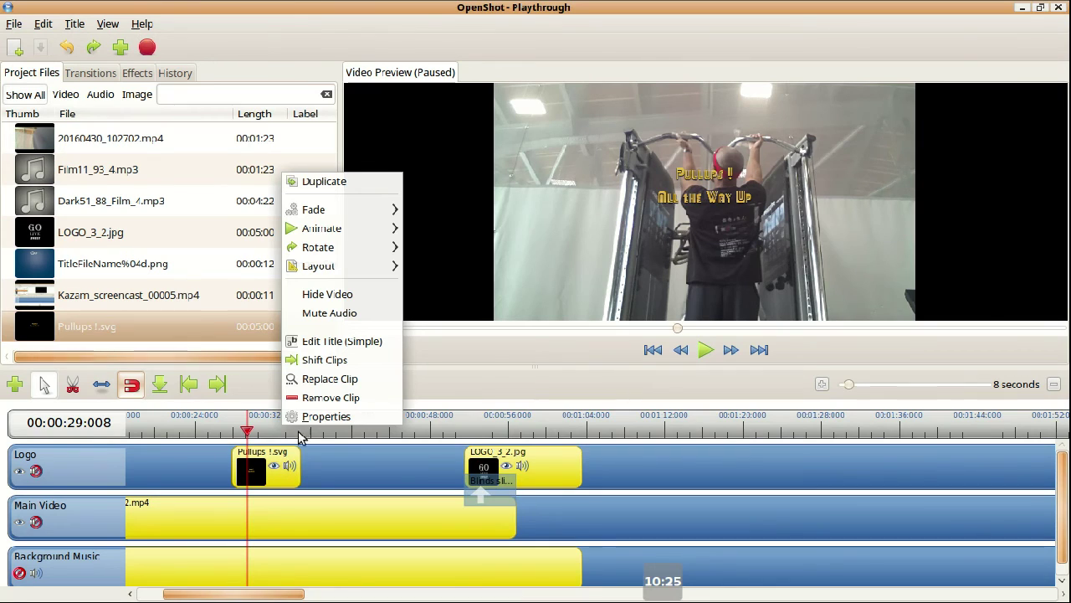
- Inspect the title clip's audio and timing properties, then close them unchanged
click(366, 423)
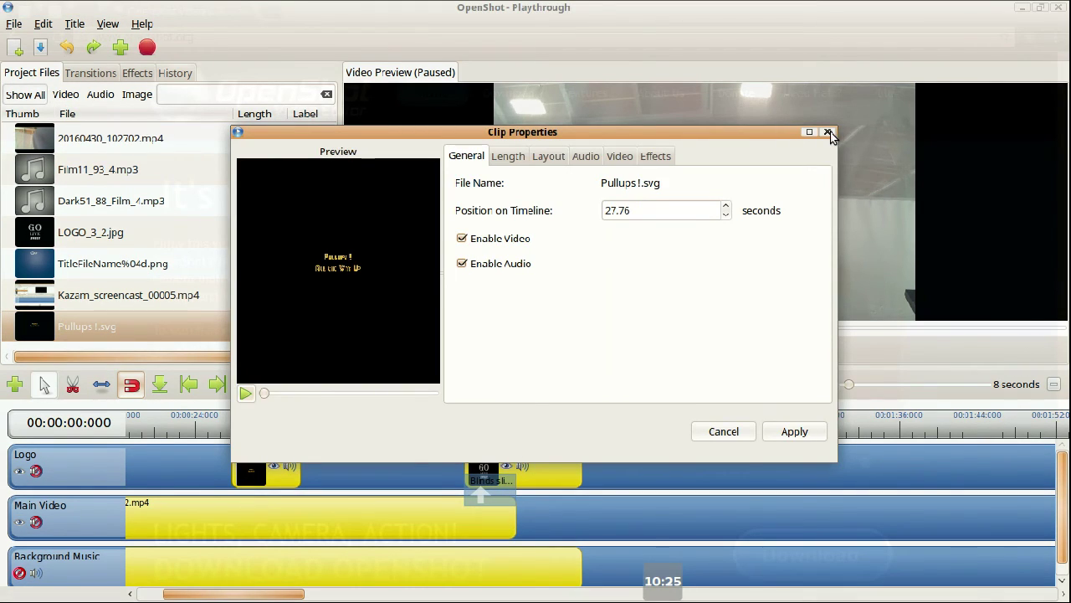
click(586, 158)
click(508, 155)
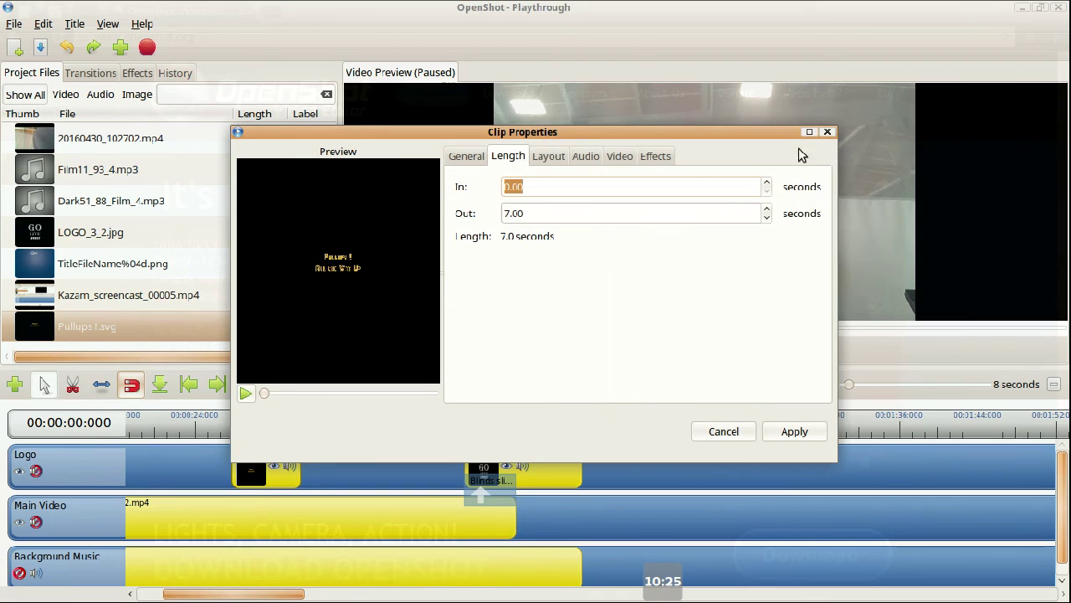
click(833, 134)
- Apply the Layout '1/4 Size - Bottom Right' preset to the title and preview its placement
right_click(293, 460)
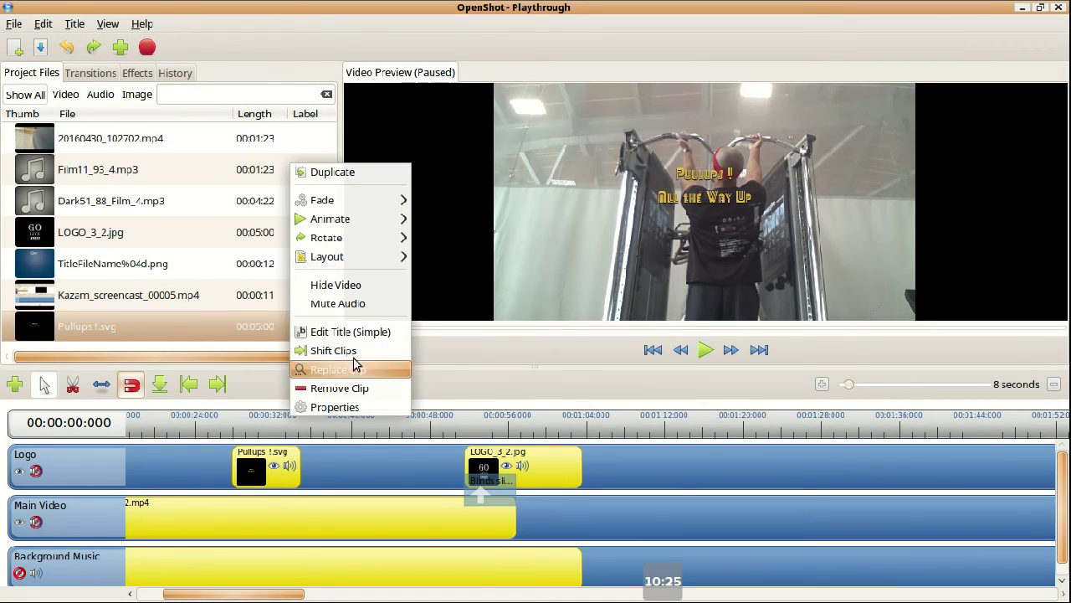
mouse_move(328, 256)
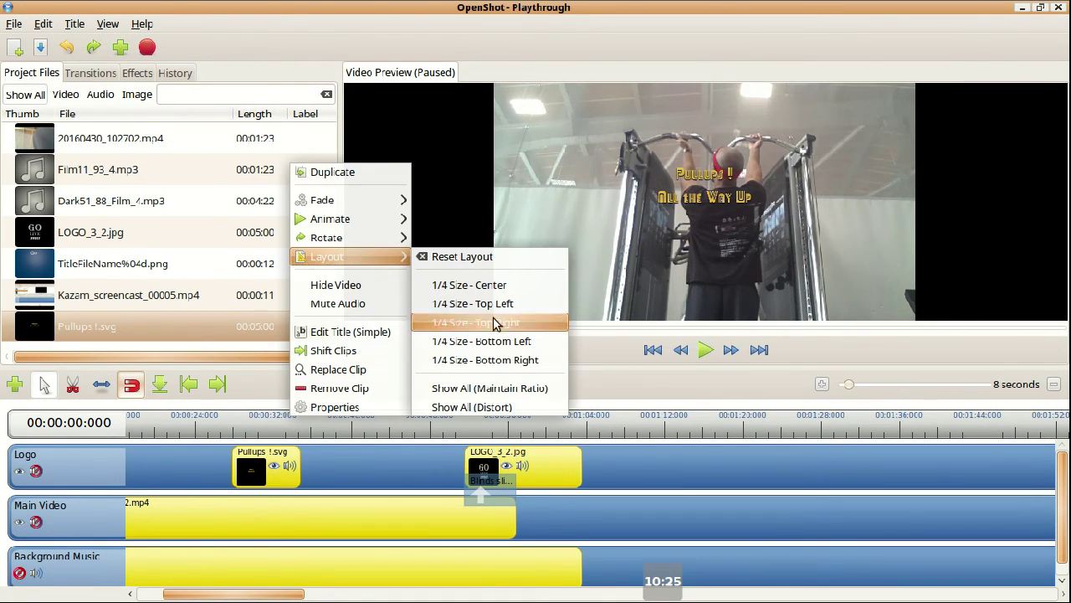
click(492, 360)
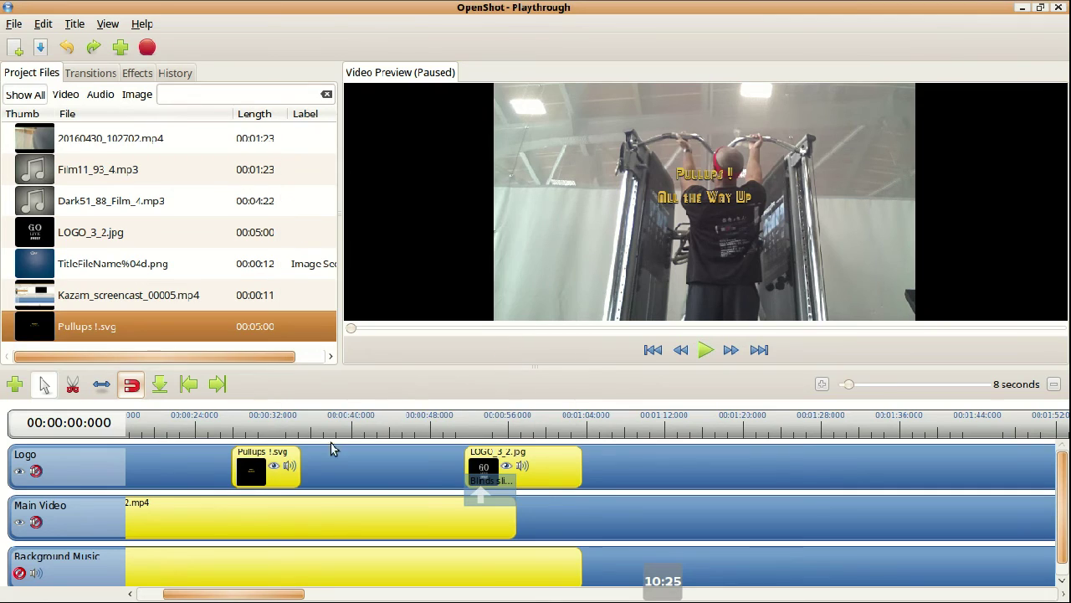
click(246, 436)
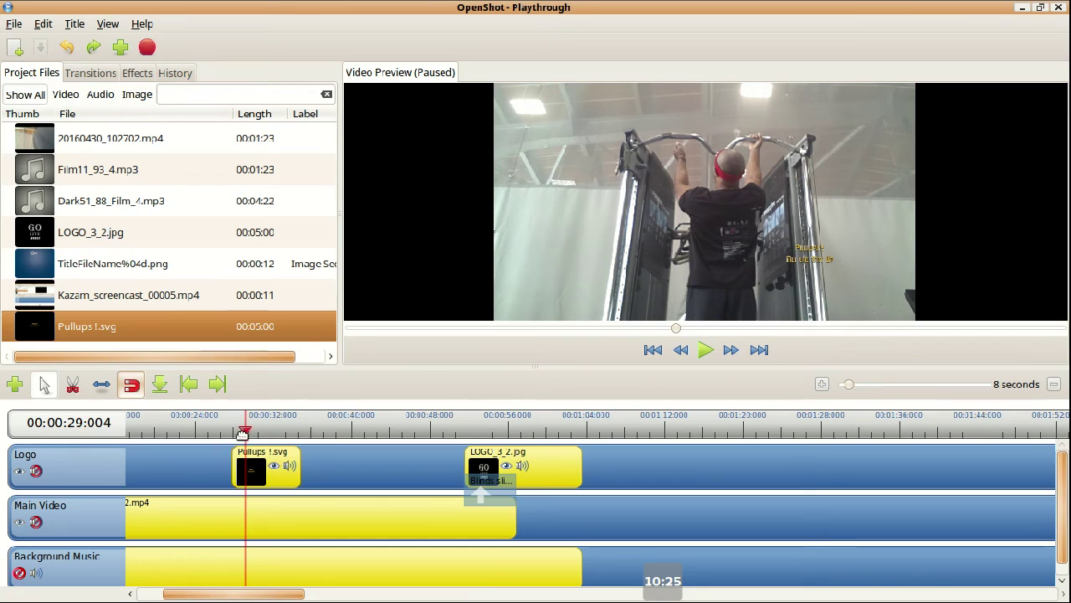
click(241, 431)
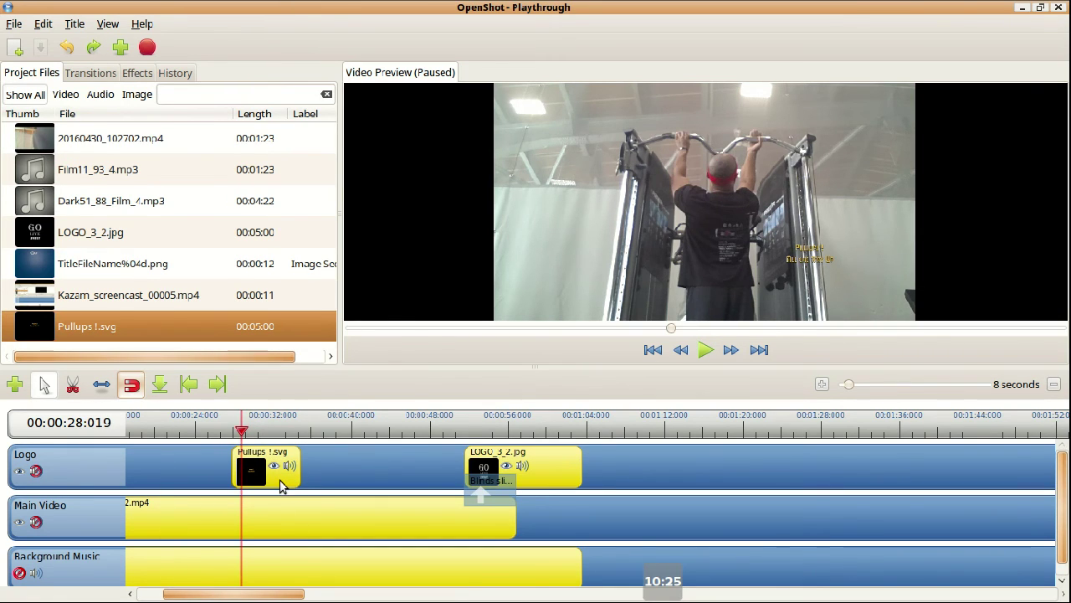
right_click(281, 486)
mouse_move(317, 264)
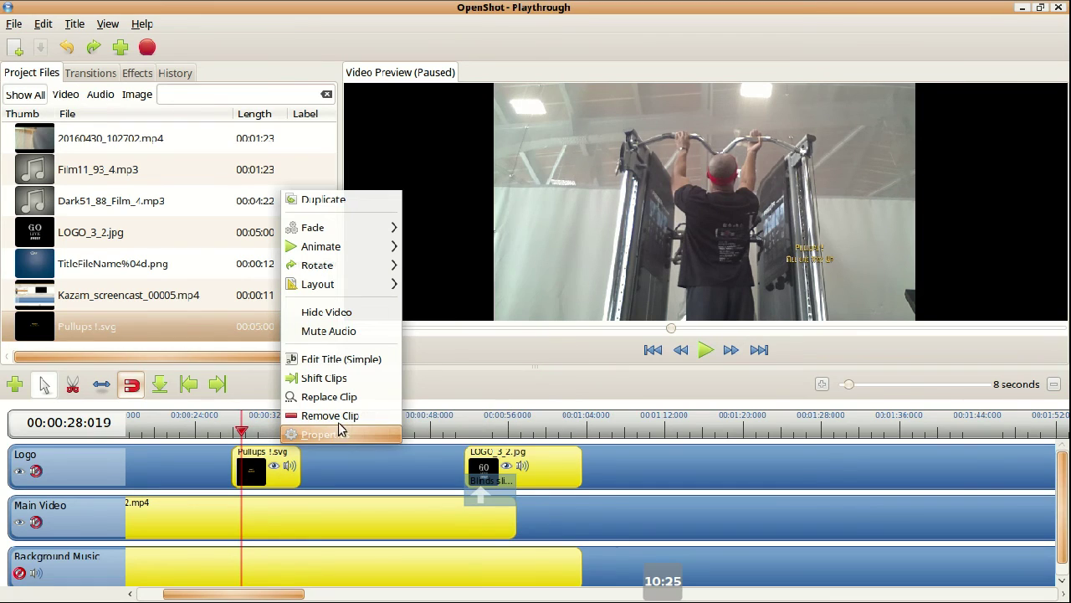
mouse_move(318, 283)
click(498, 288)
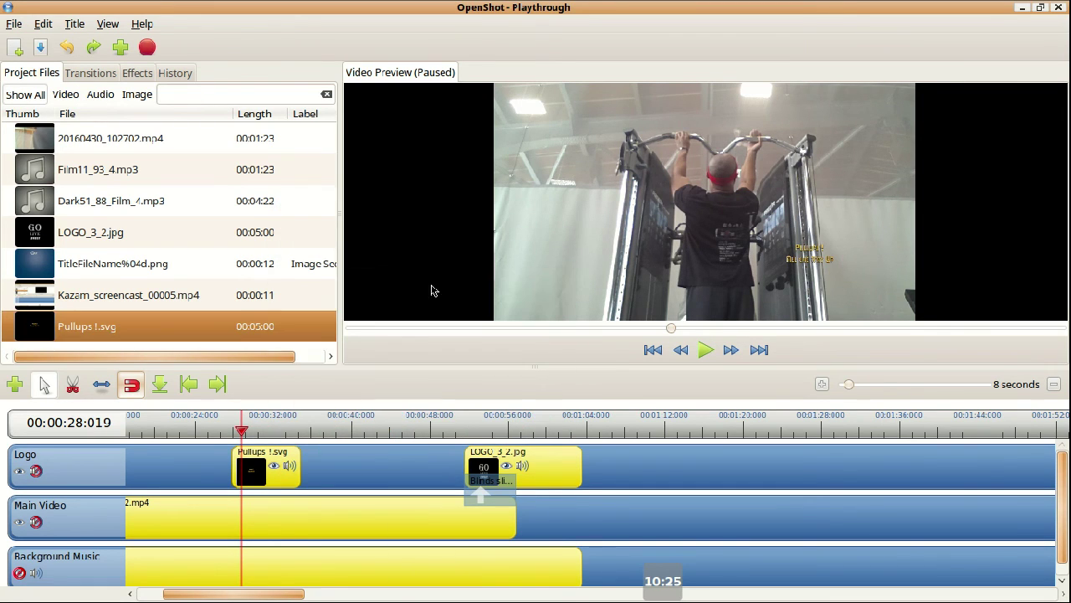
- In Clip Properties Layout, stretch the title height to about 221% and X offset to about 142%
right_click(282, 483)
click(335, 423)
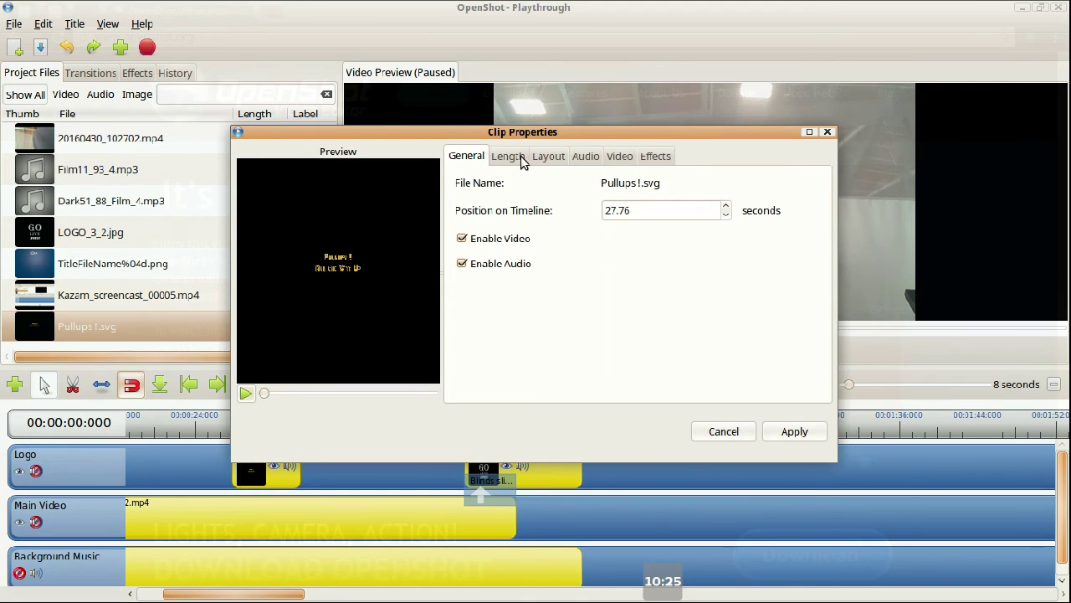
click(546, 157)
drag(591, 212, 674, 213)
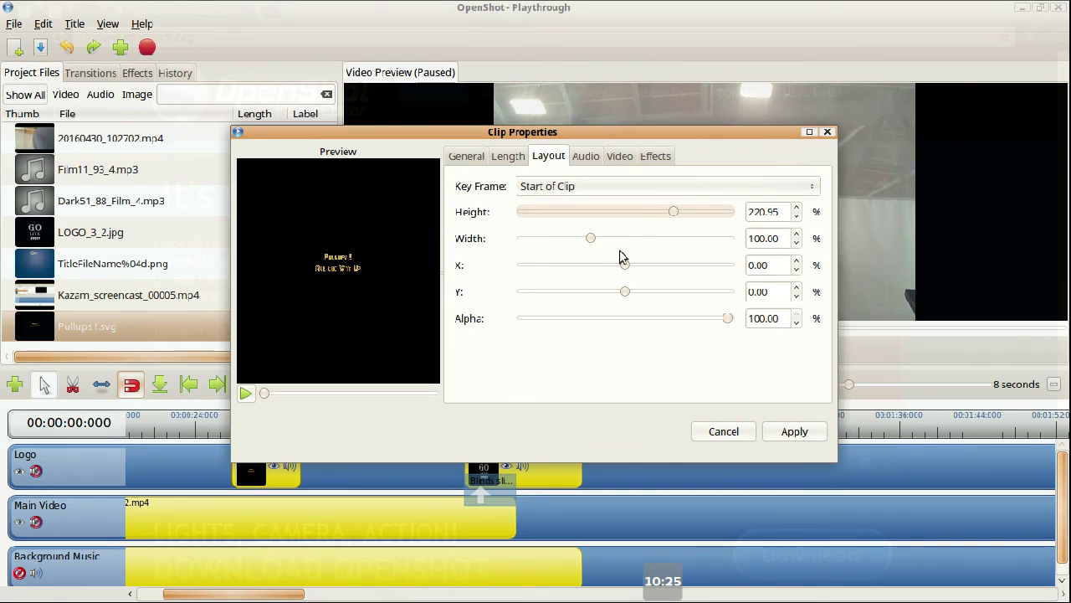
drag(624, 264, 707, 265)
click(722, 188)
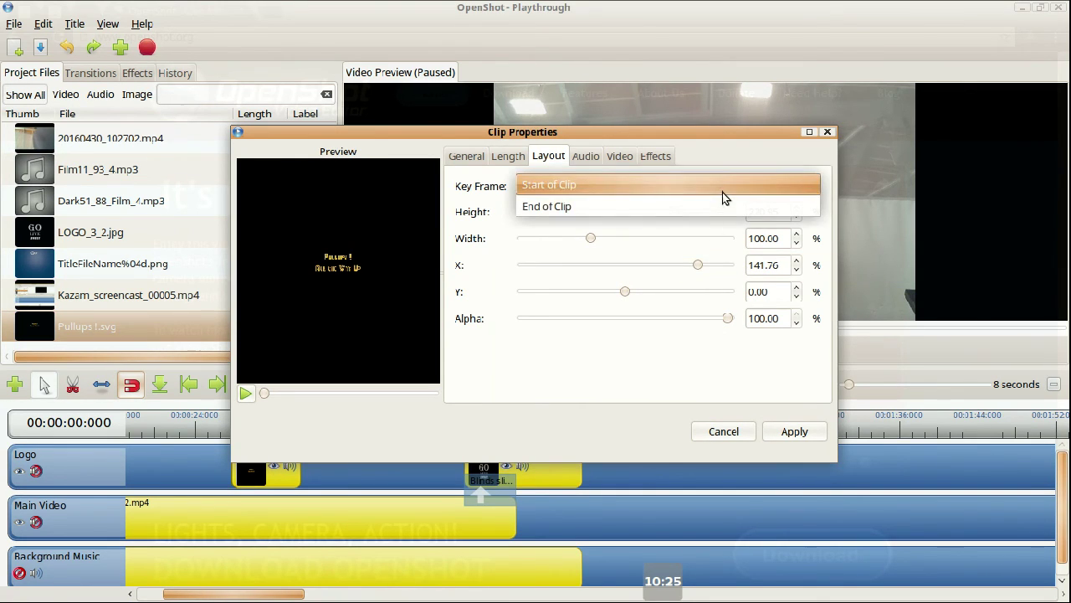
click(589, 158)
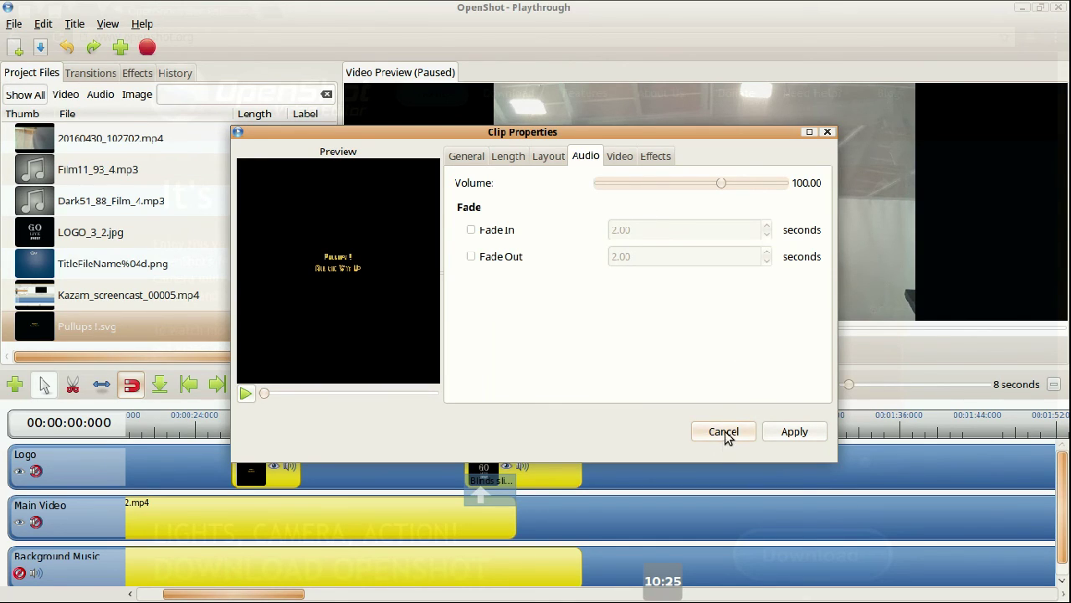
- Discard the property edits, then remove the title clip and Pullups !.svg from the project
click(724, 431)
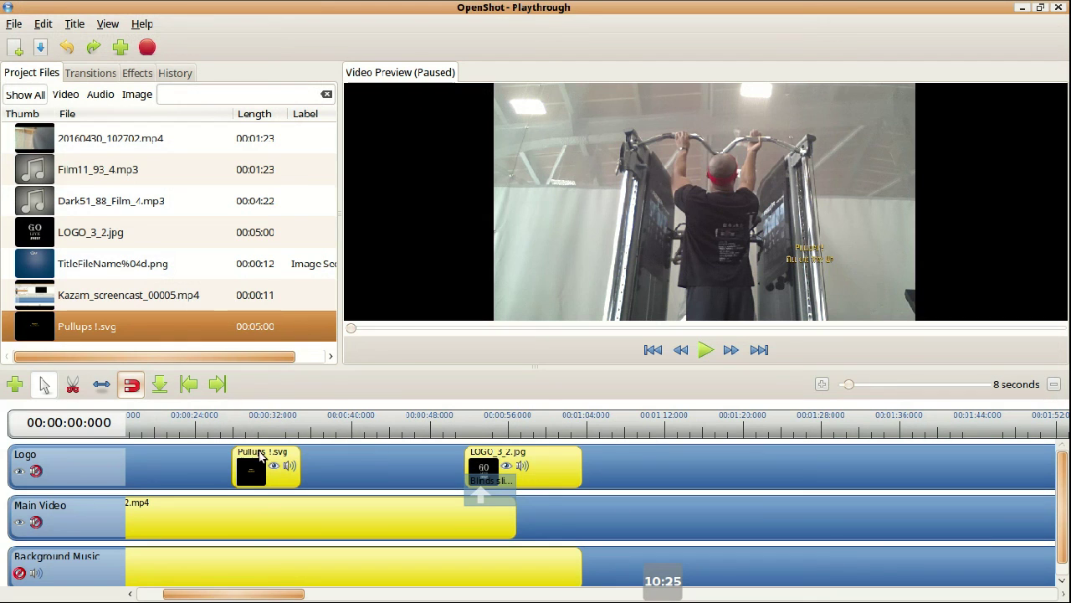
right_click(268, 462)
click(326, 391)
right_click(203, 332)
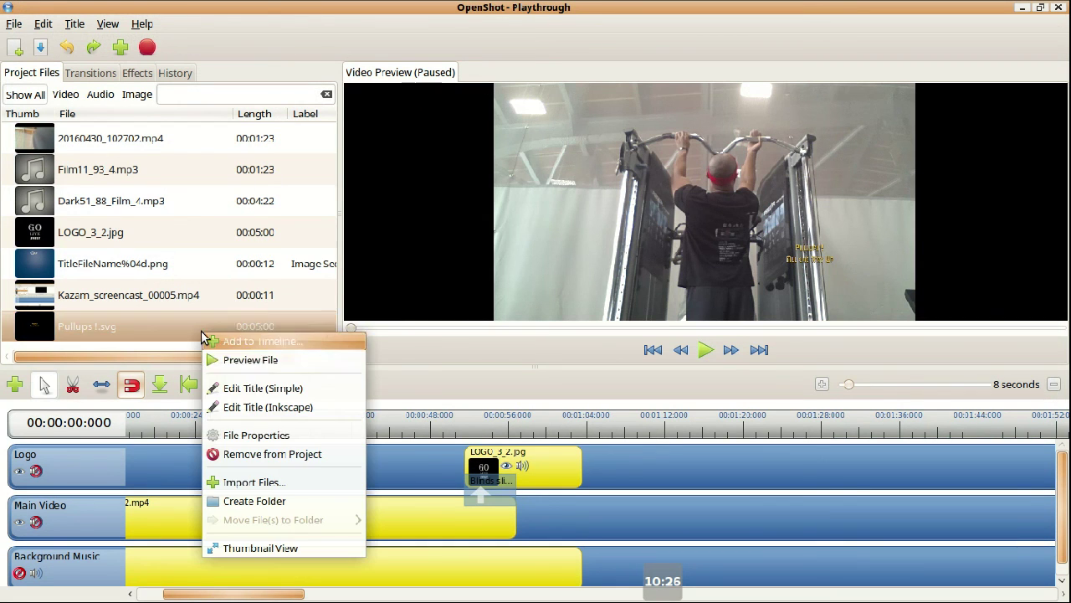
click(272, 454)
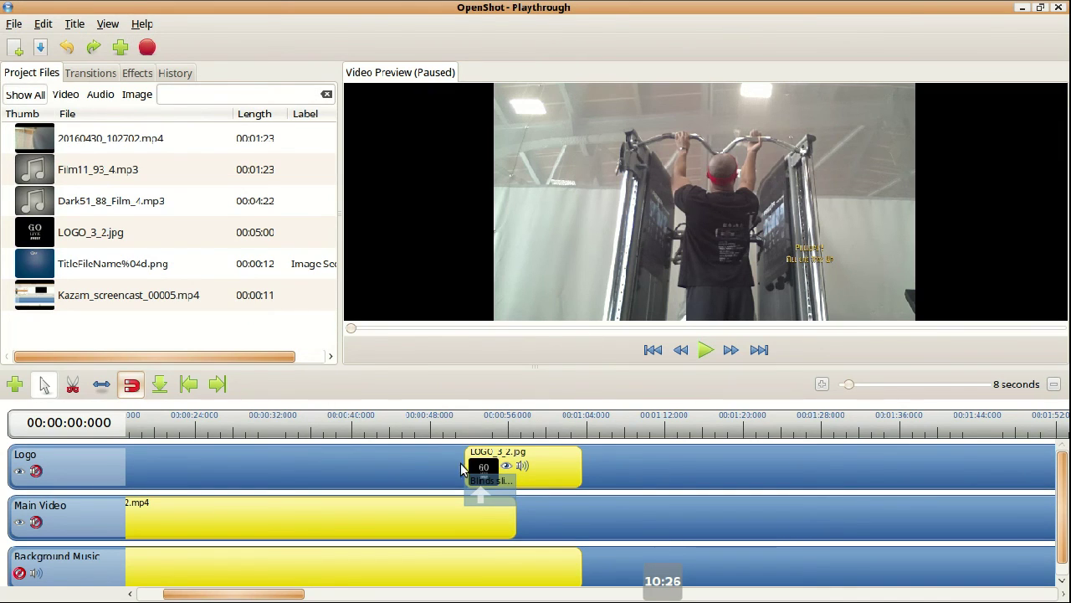
- Scrub the timeline to check the logo outro at the end
click(445, 431)
click(621, 433)
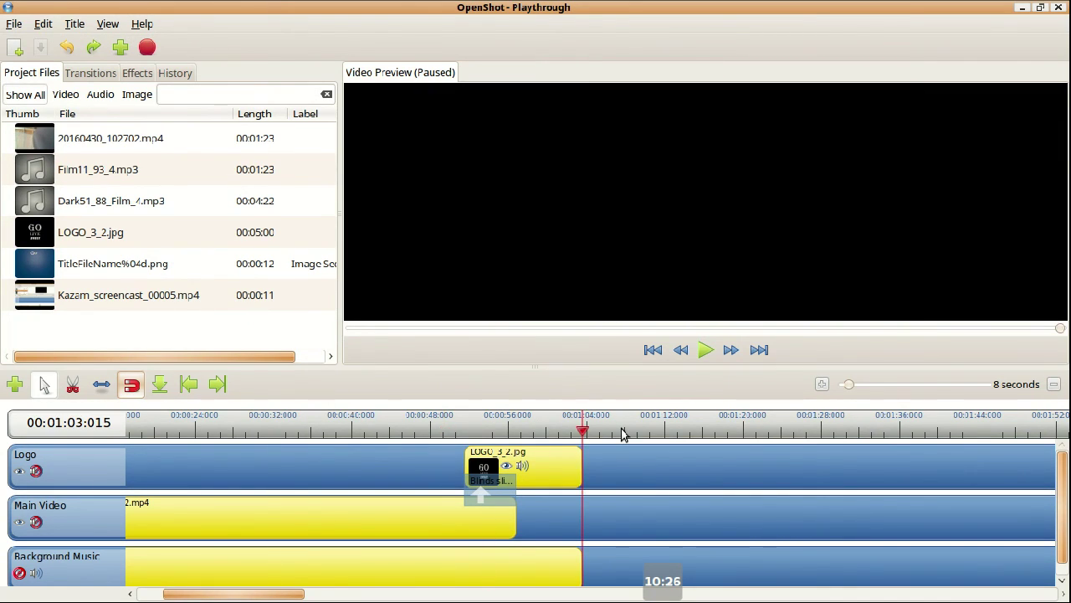
click(549, 433)
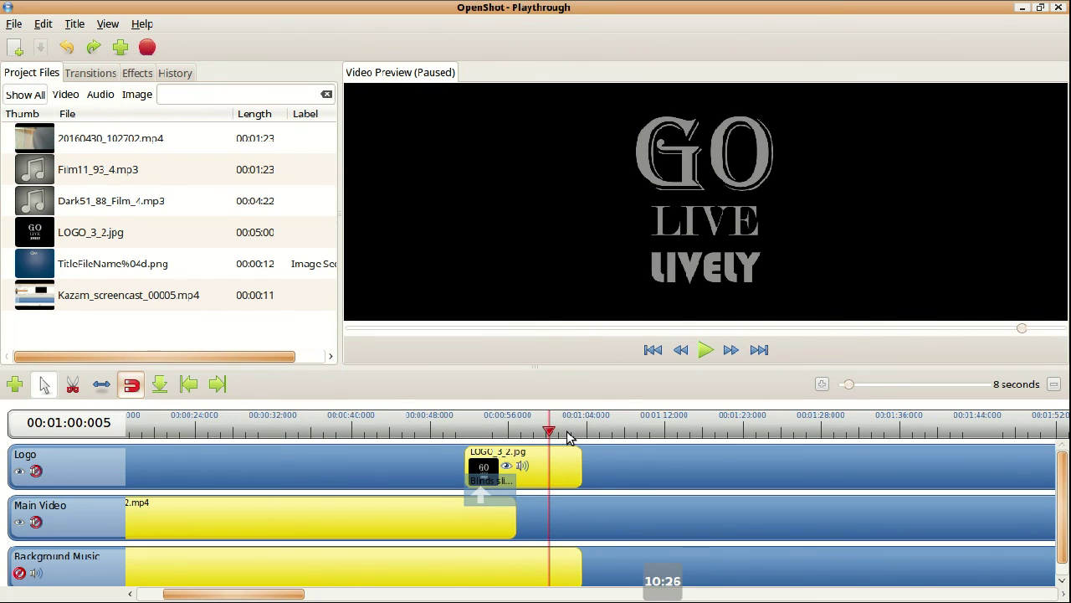